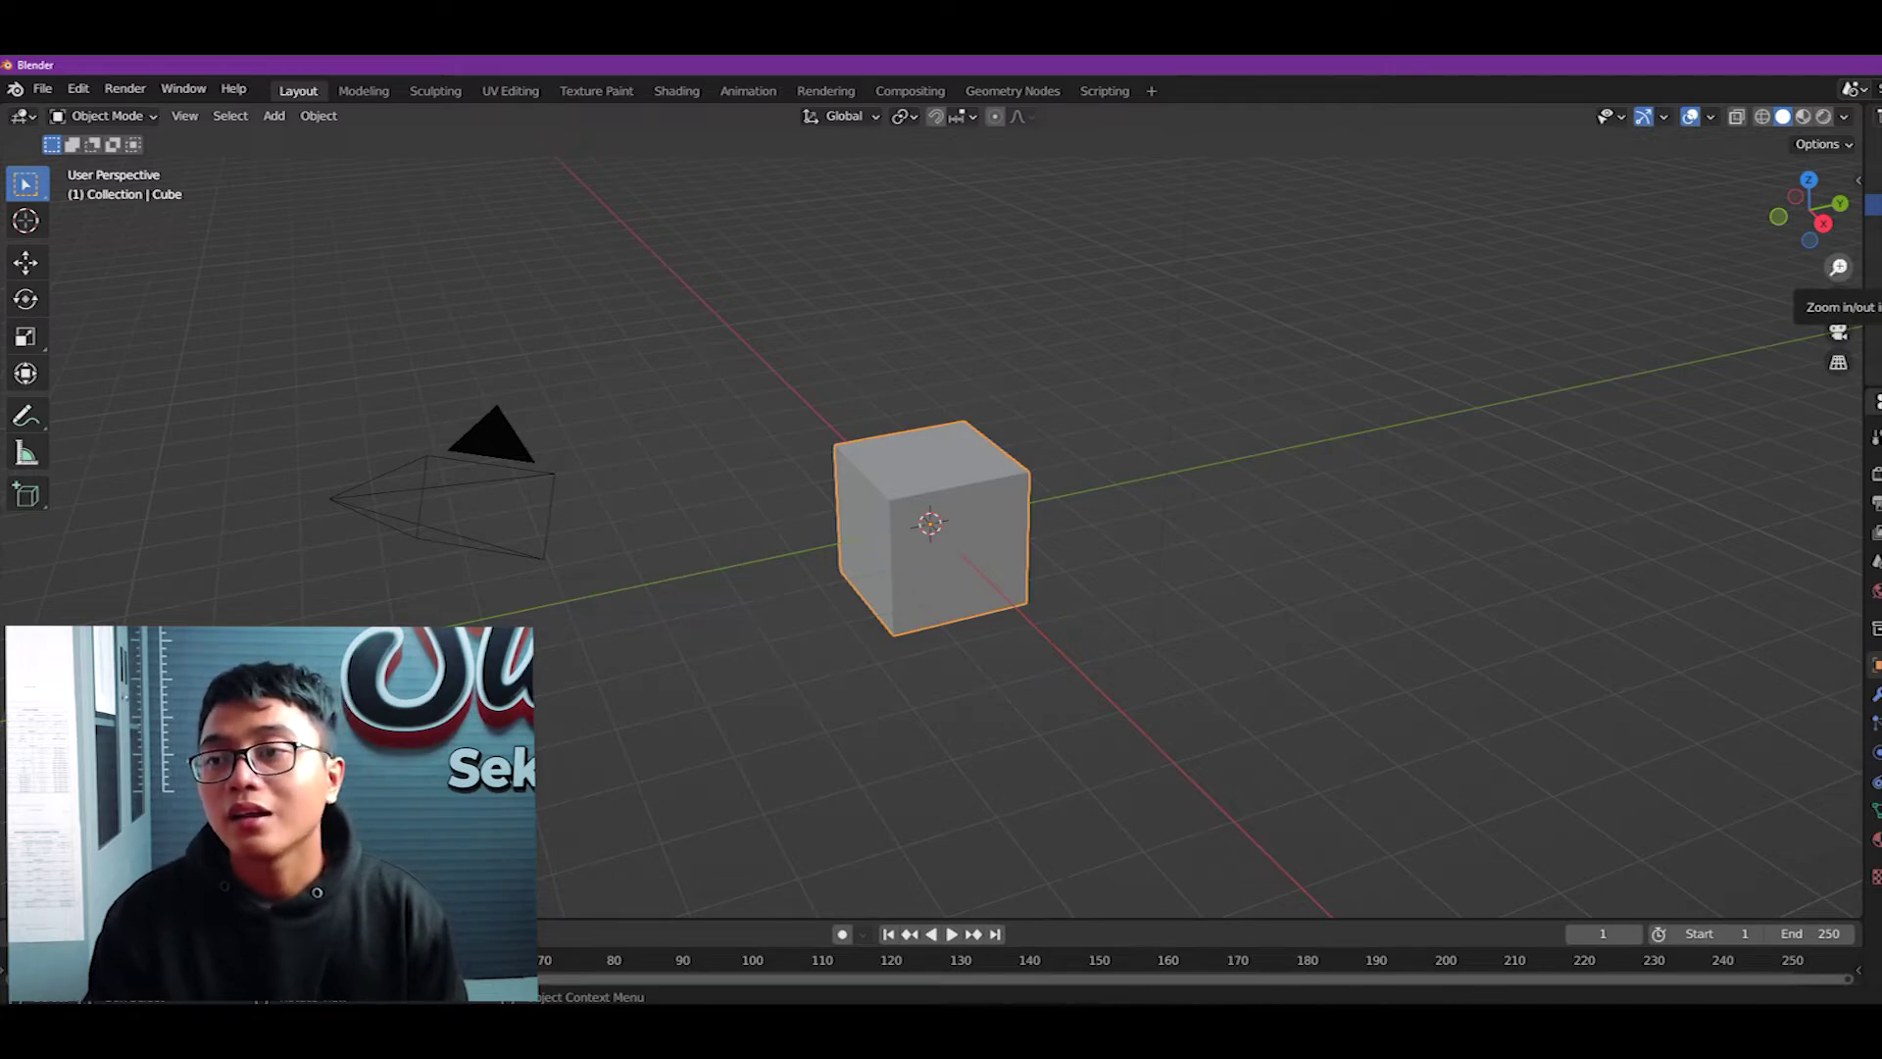
- Zoom the 3D view in and out on the cube and pan it across the viewport
scroll(930, 522, up, 10)
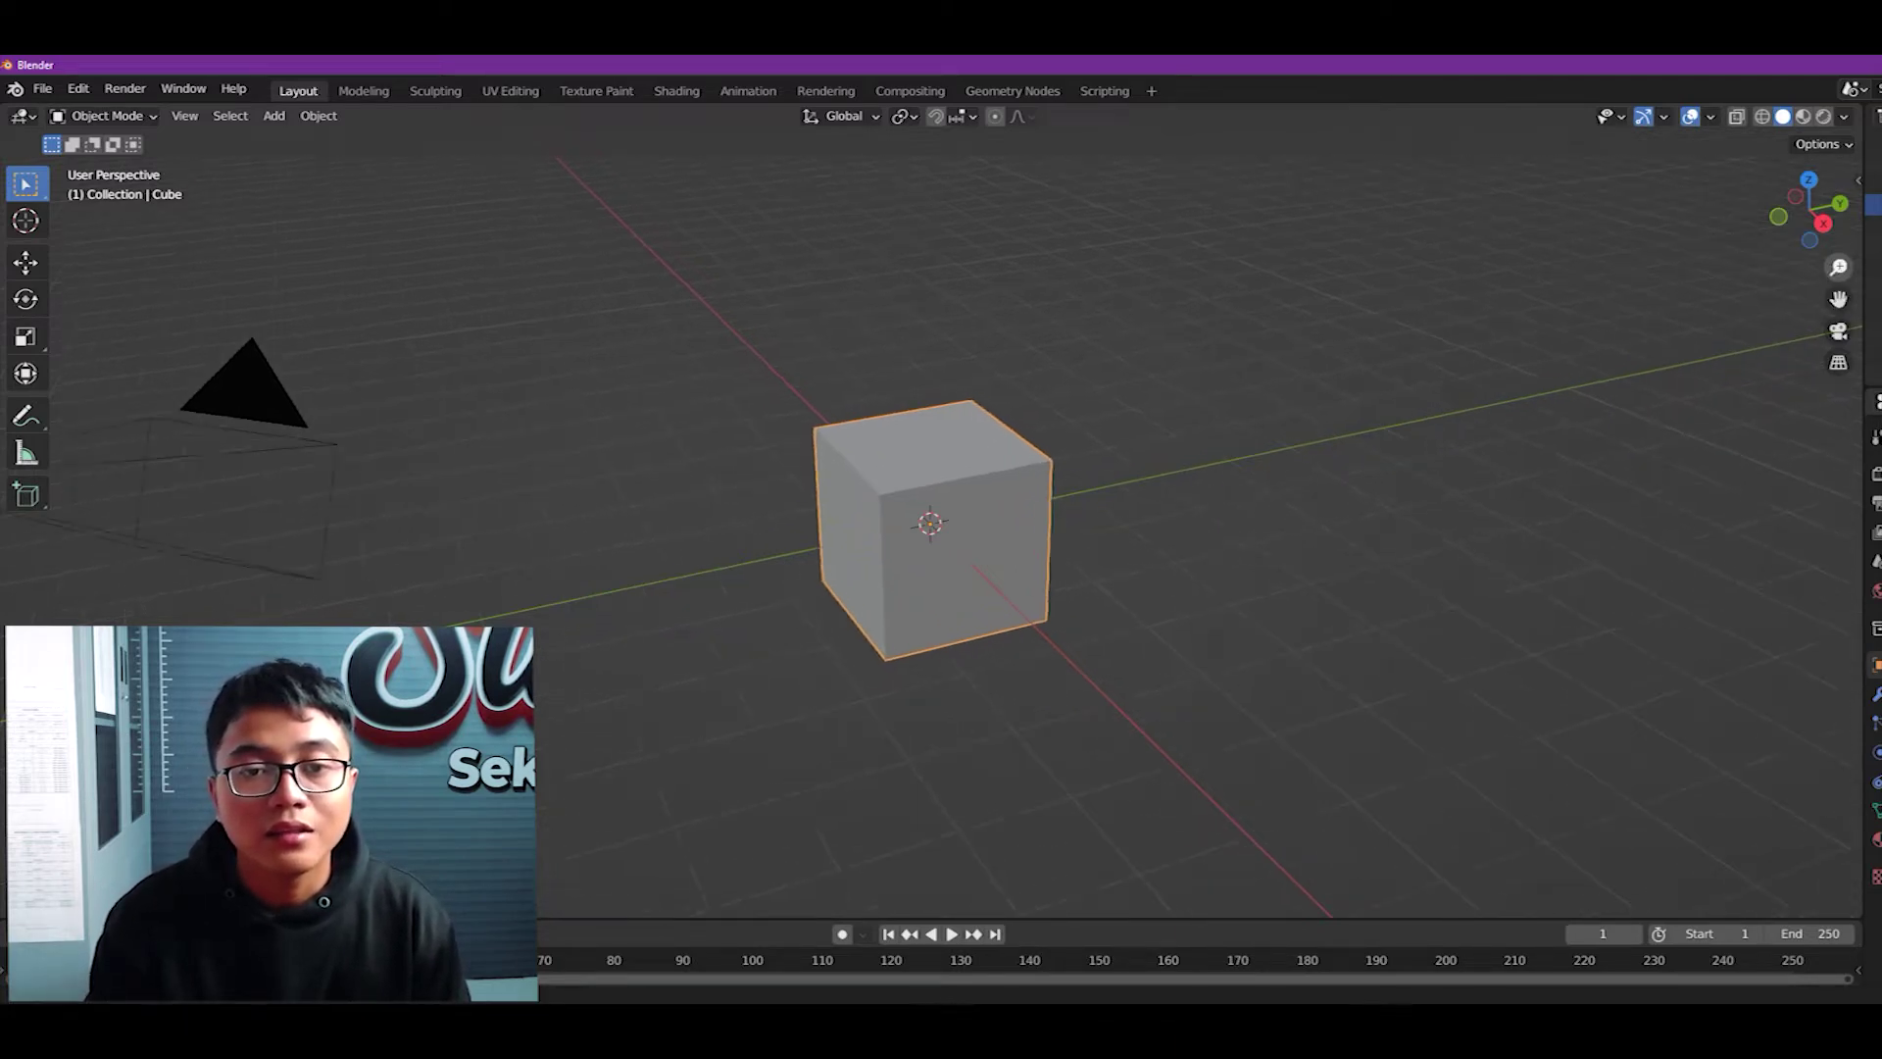
scroll(931, 522, up, 3)
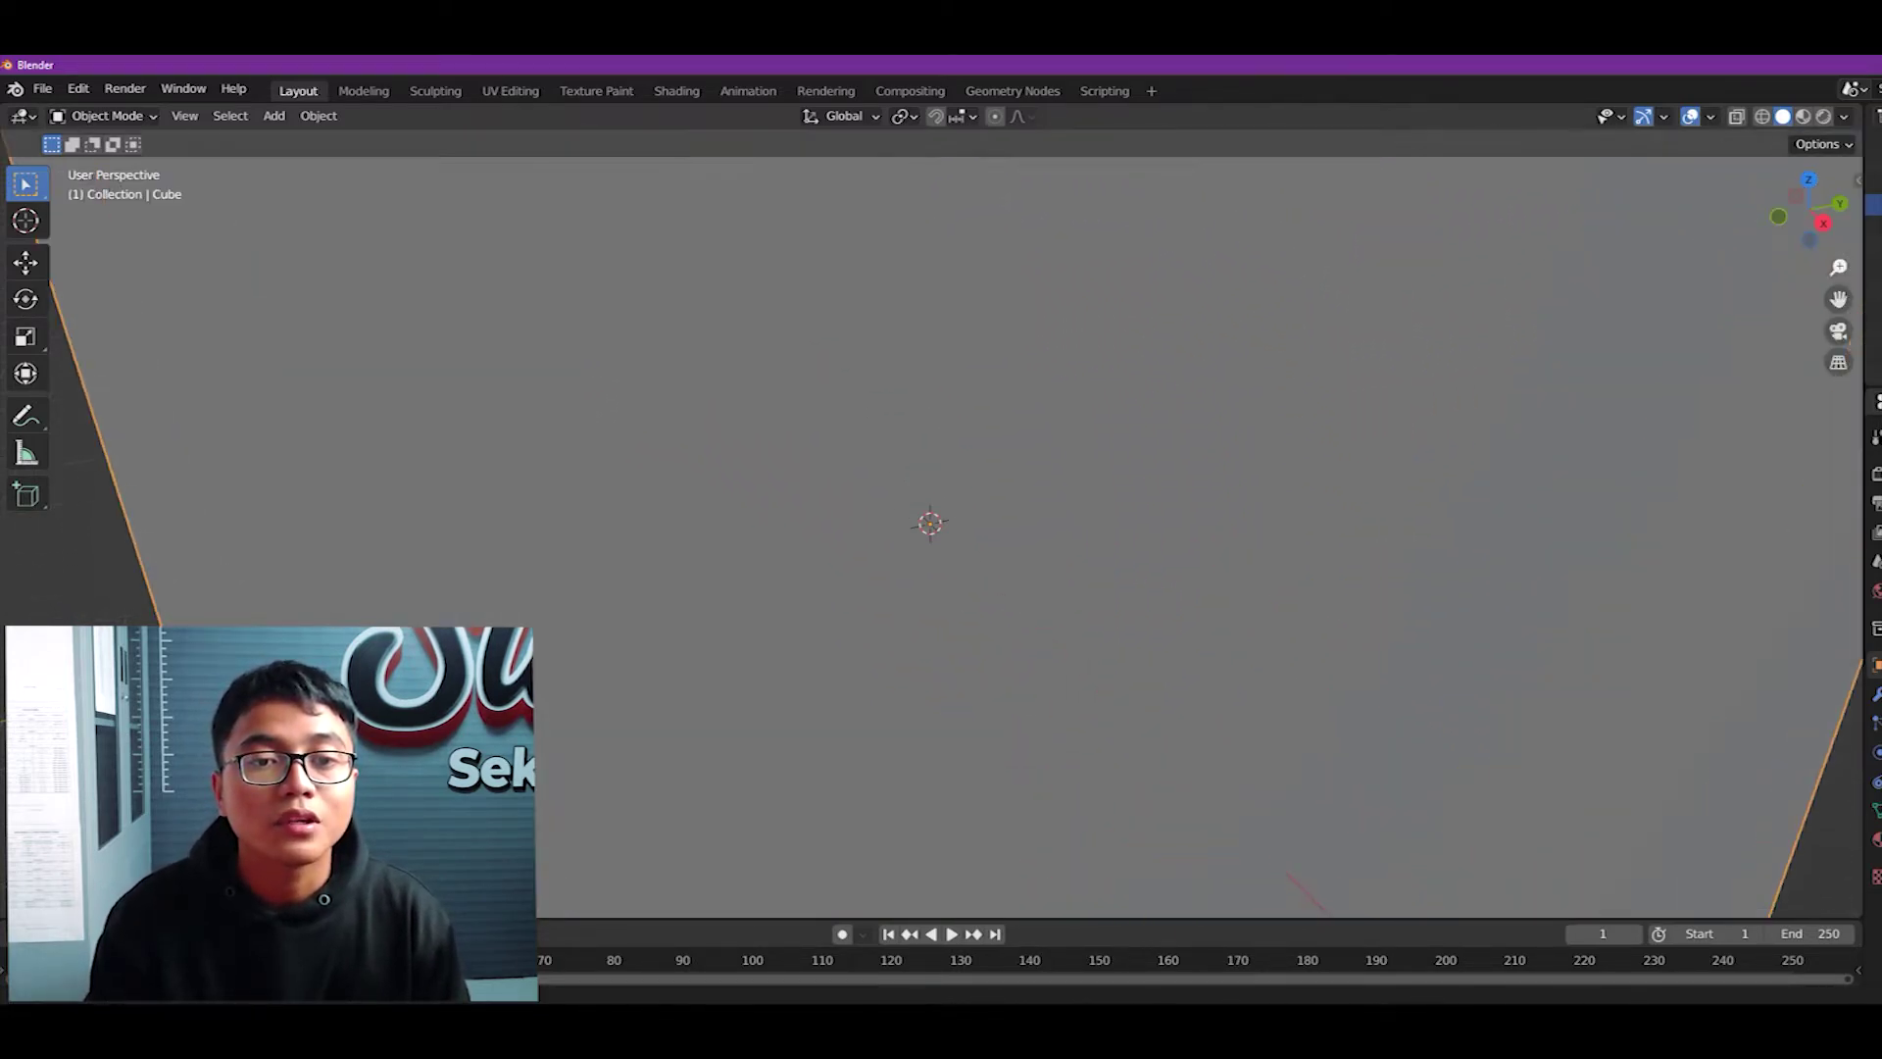
scroll(930, 522, down, 10)
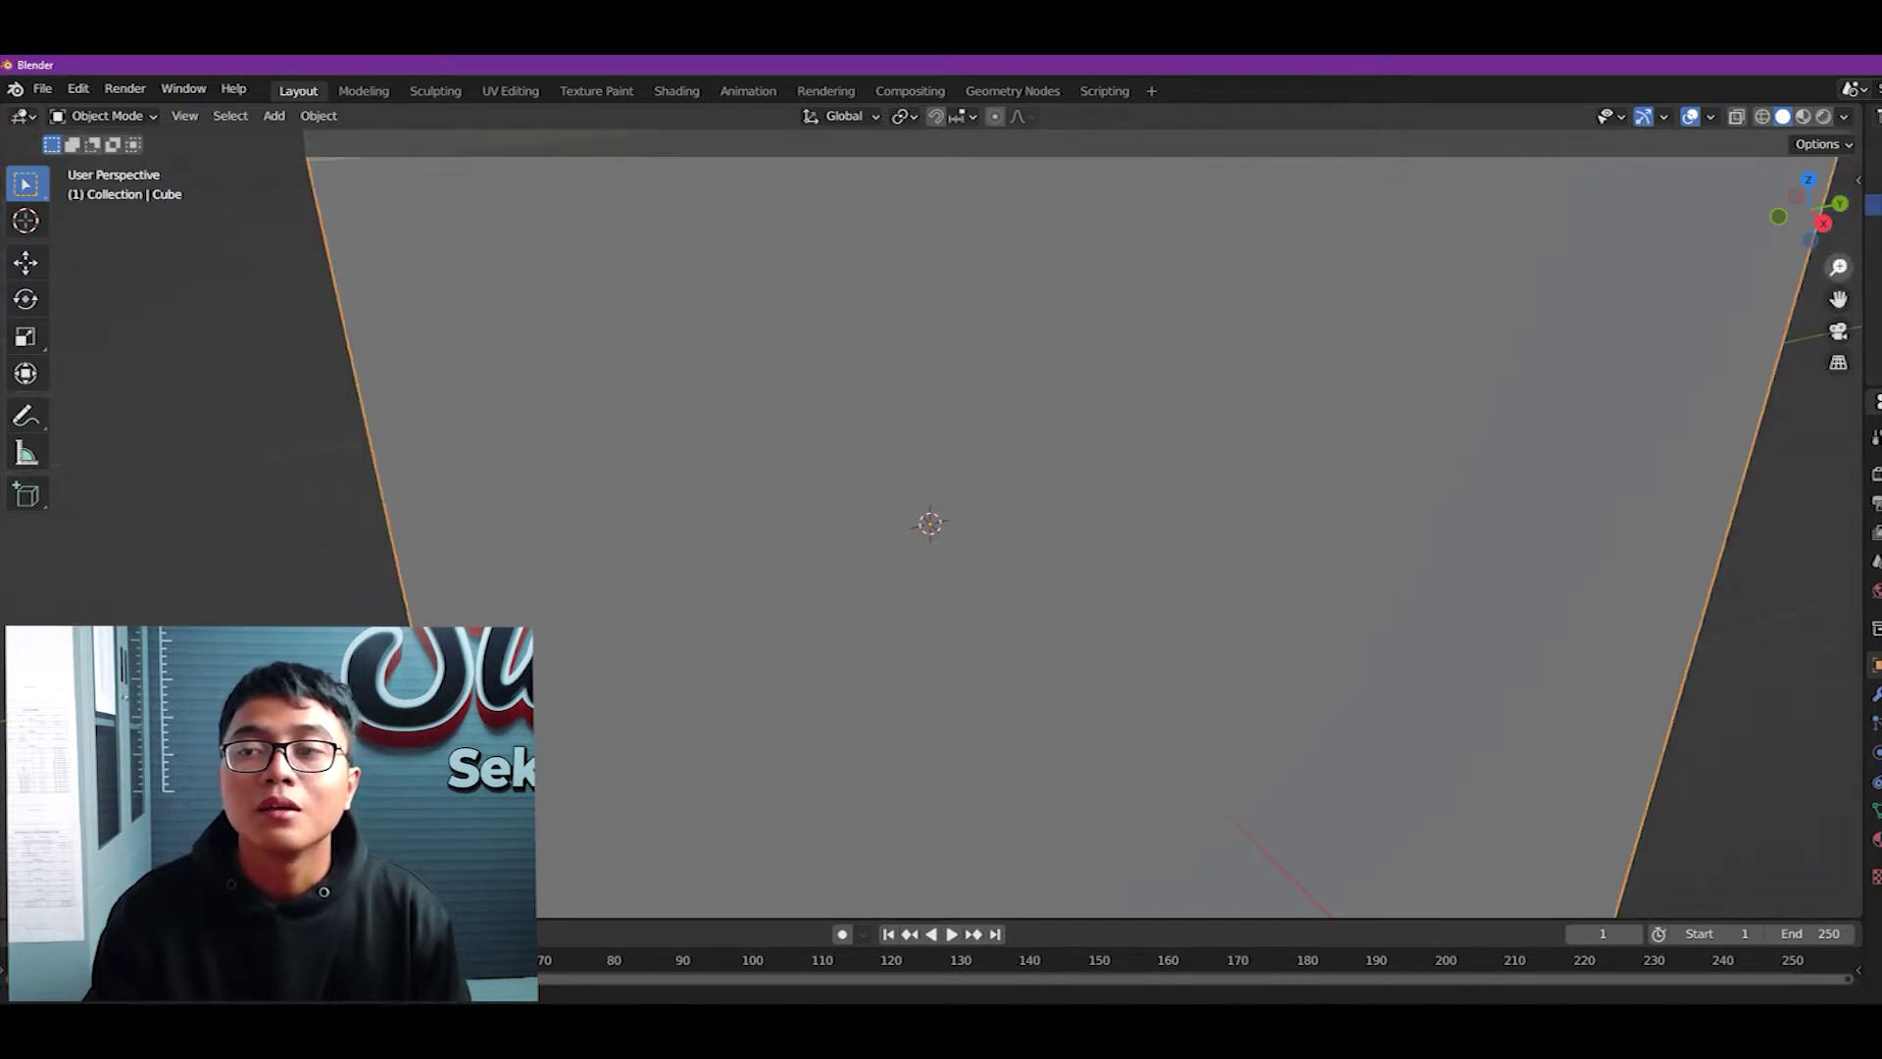
scroll(930, 522, down, 8)
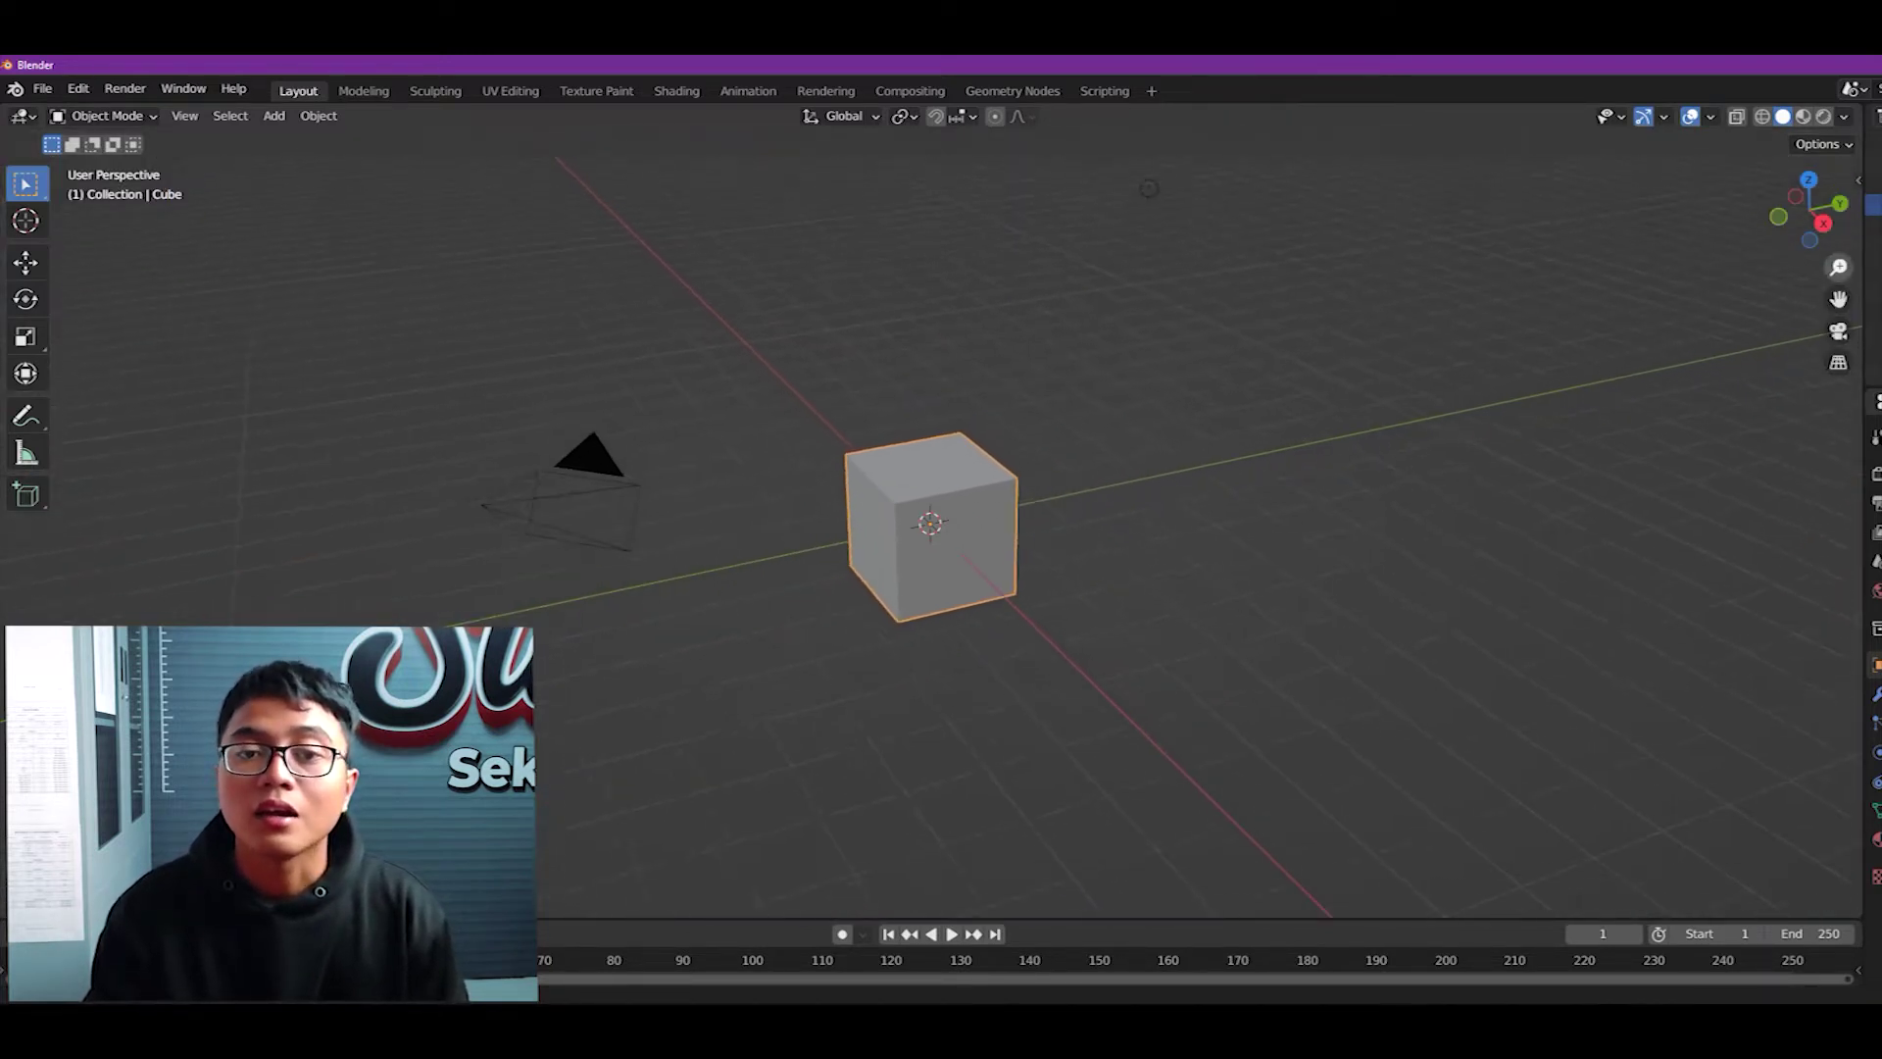
scroll(1028, 372, down, 5)
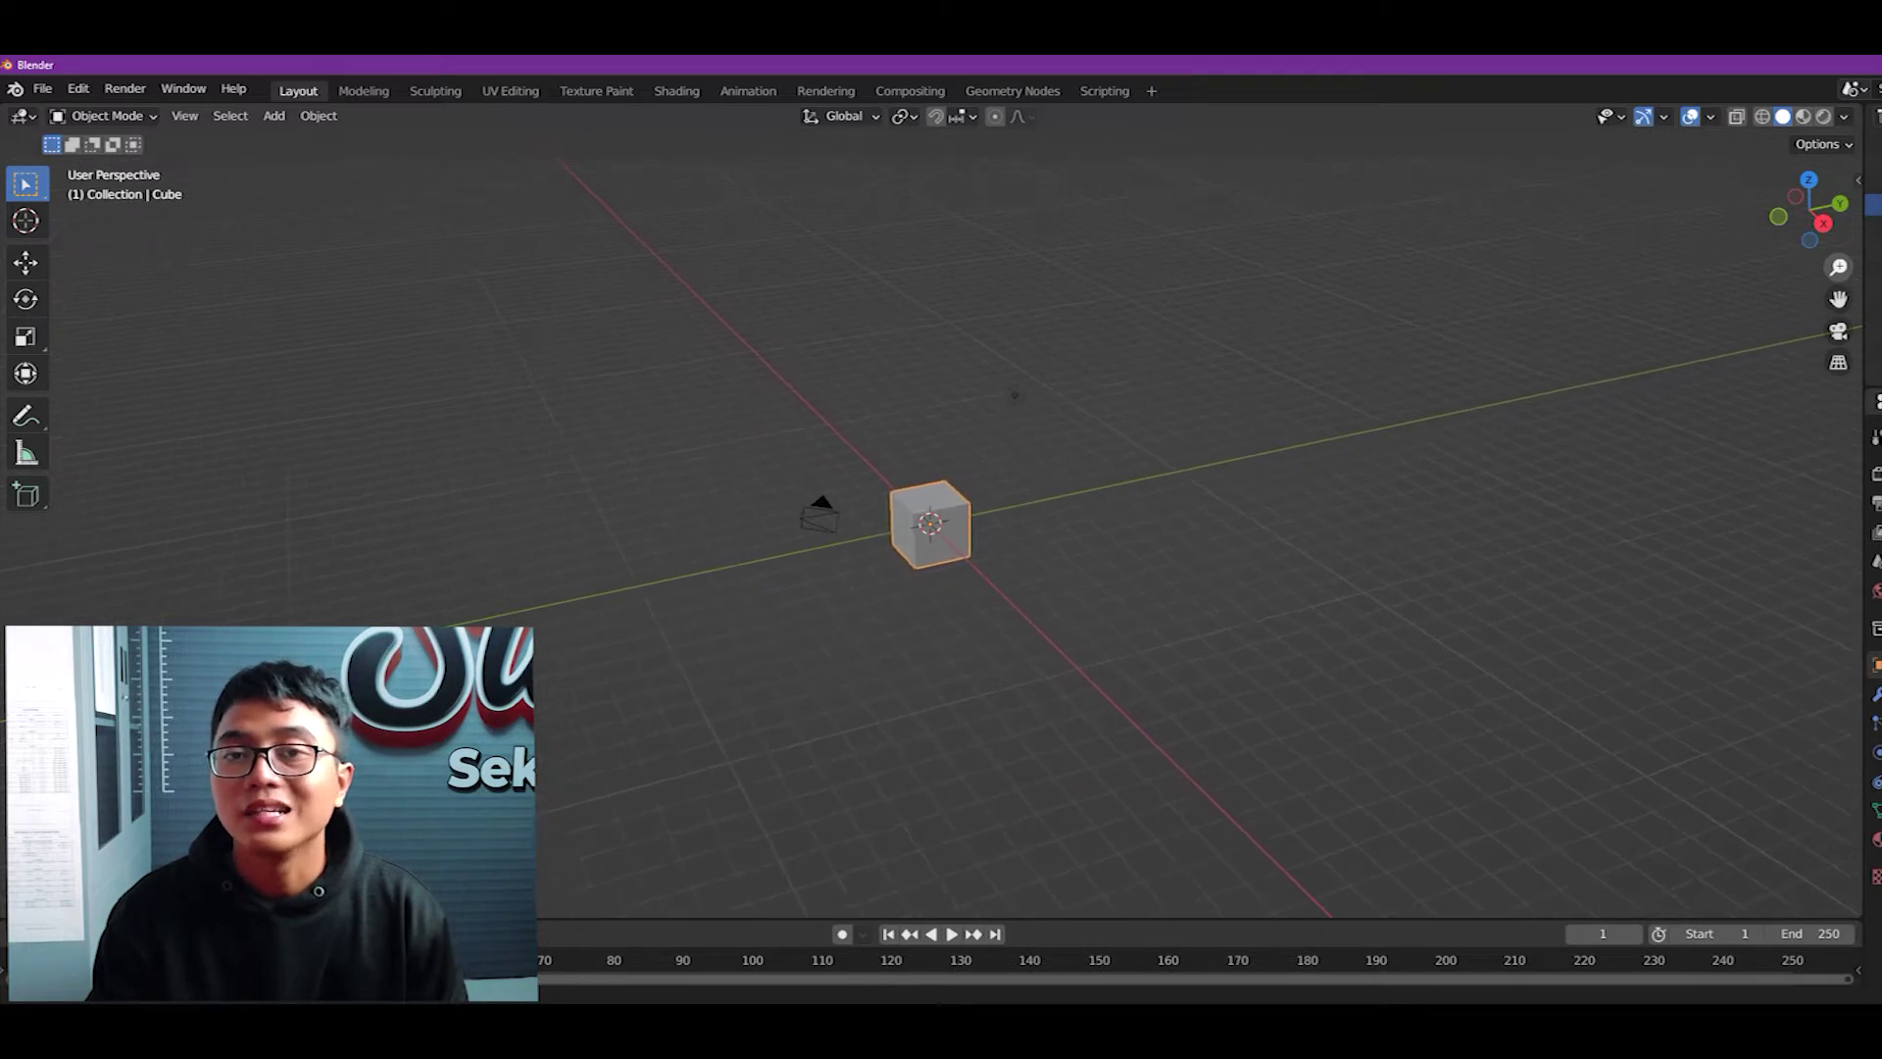
scroll(1001, 415, up, 6)
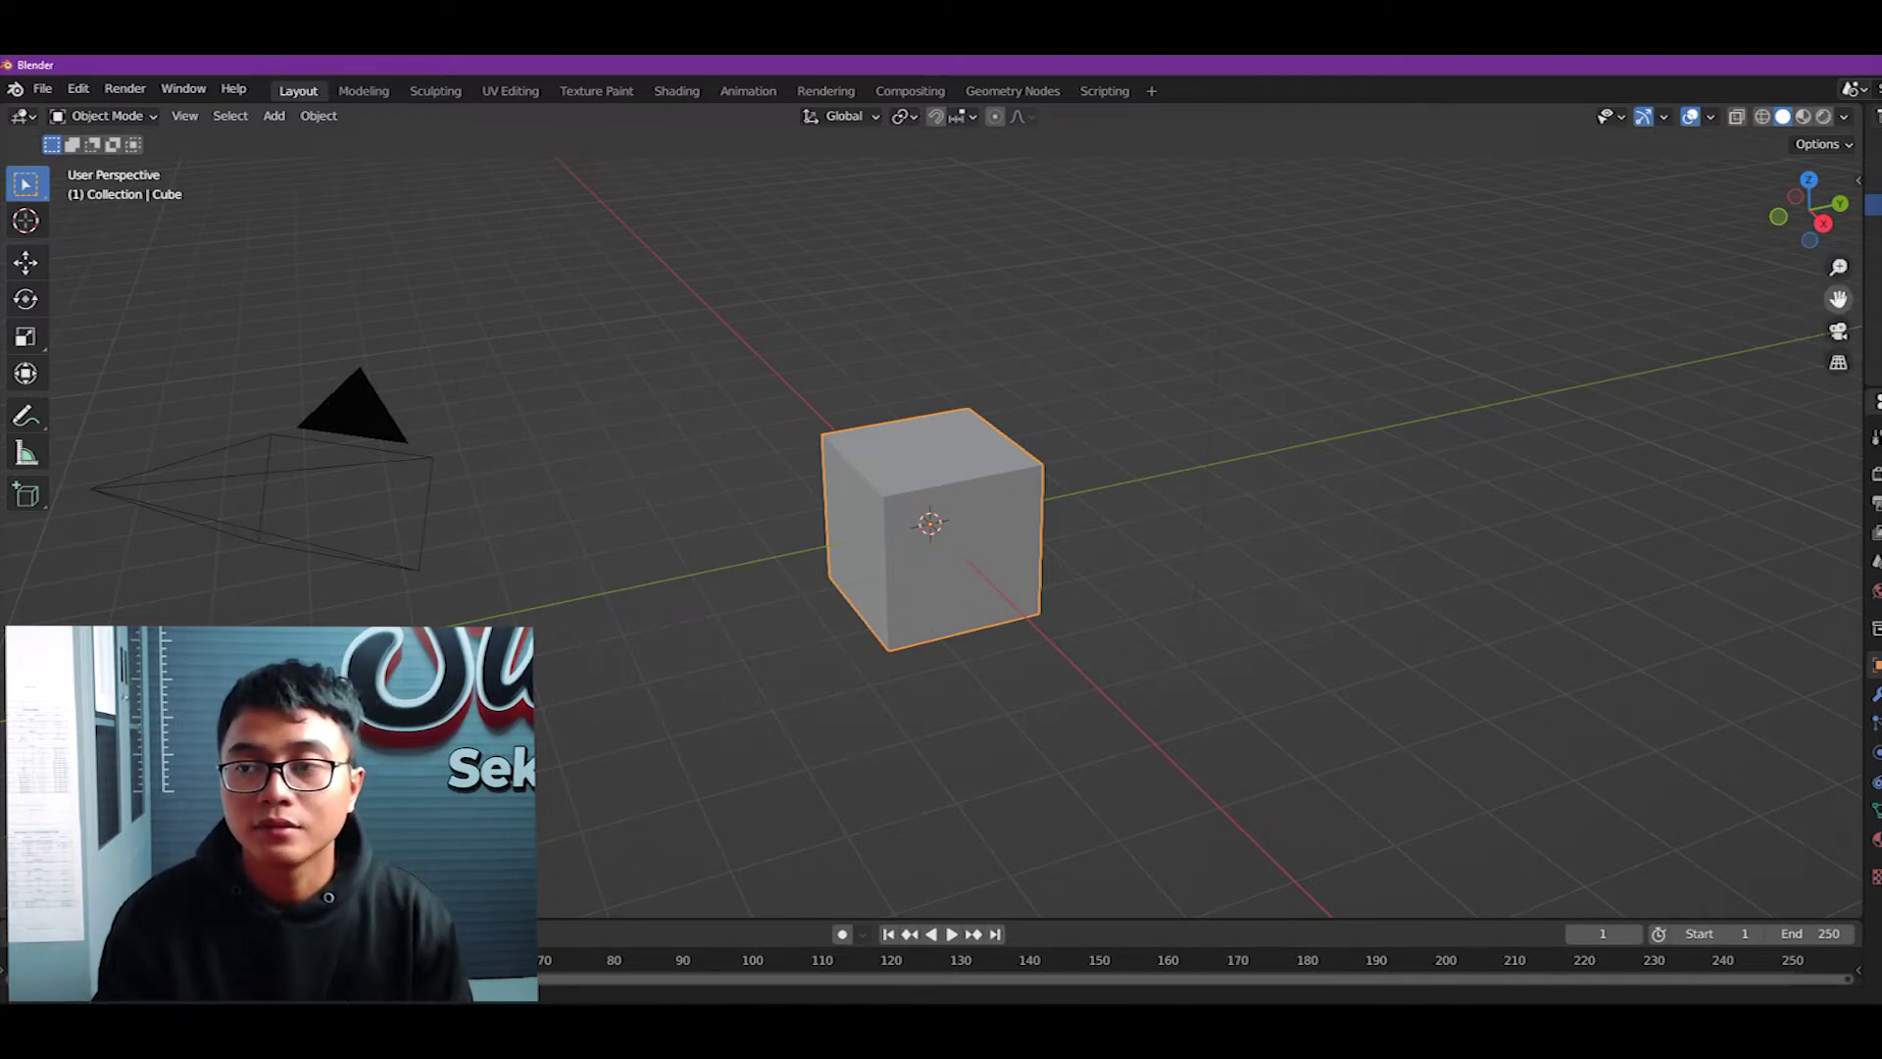
drag(1838, 299, 1593, 397)
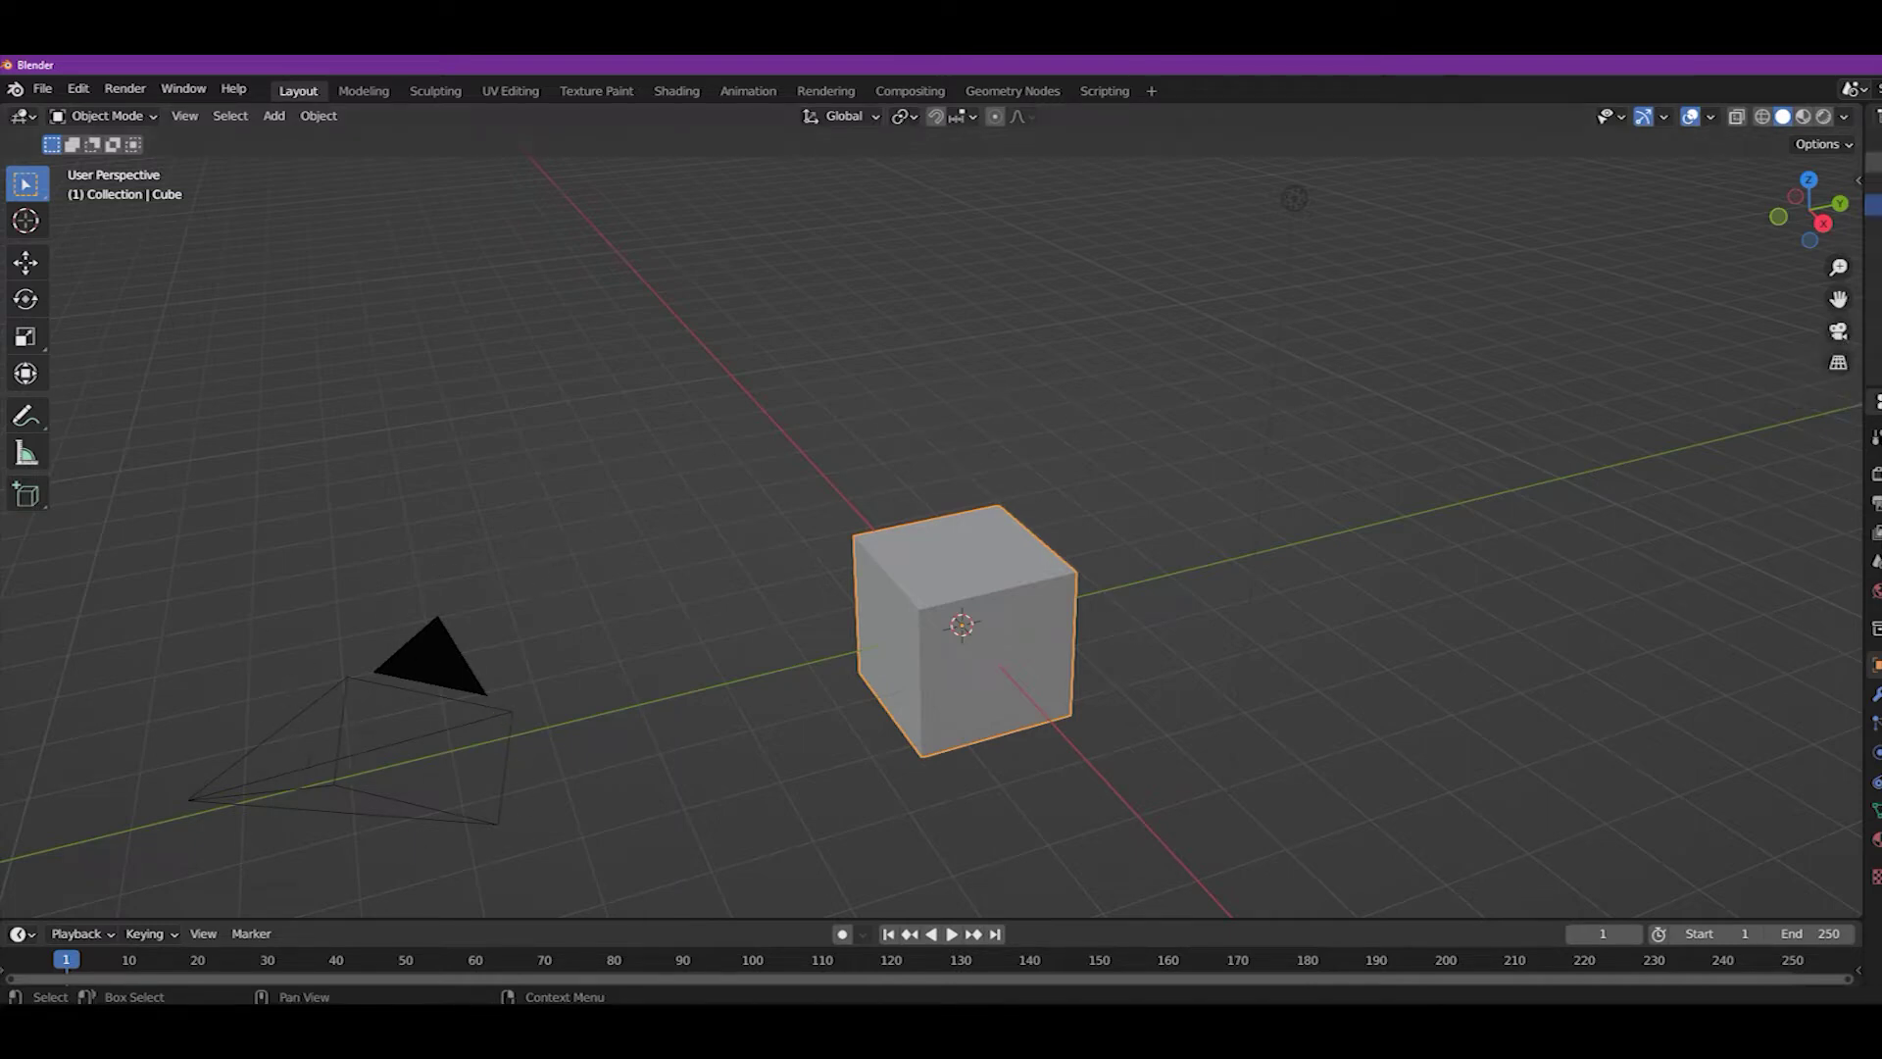
- Select the camera object, look at the cube through the camera view, and return to the user perspective
click(1875, 184)
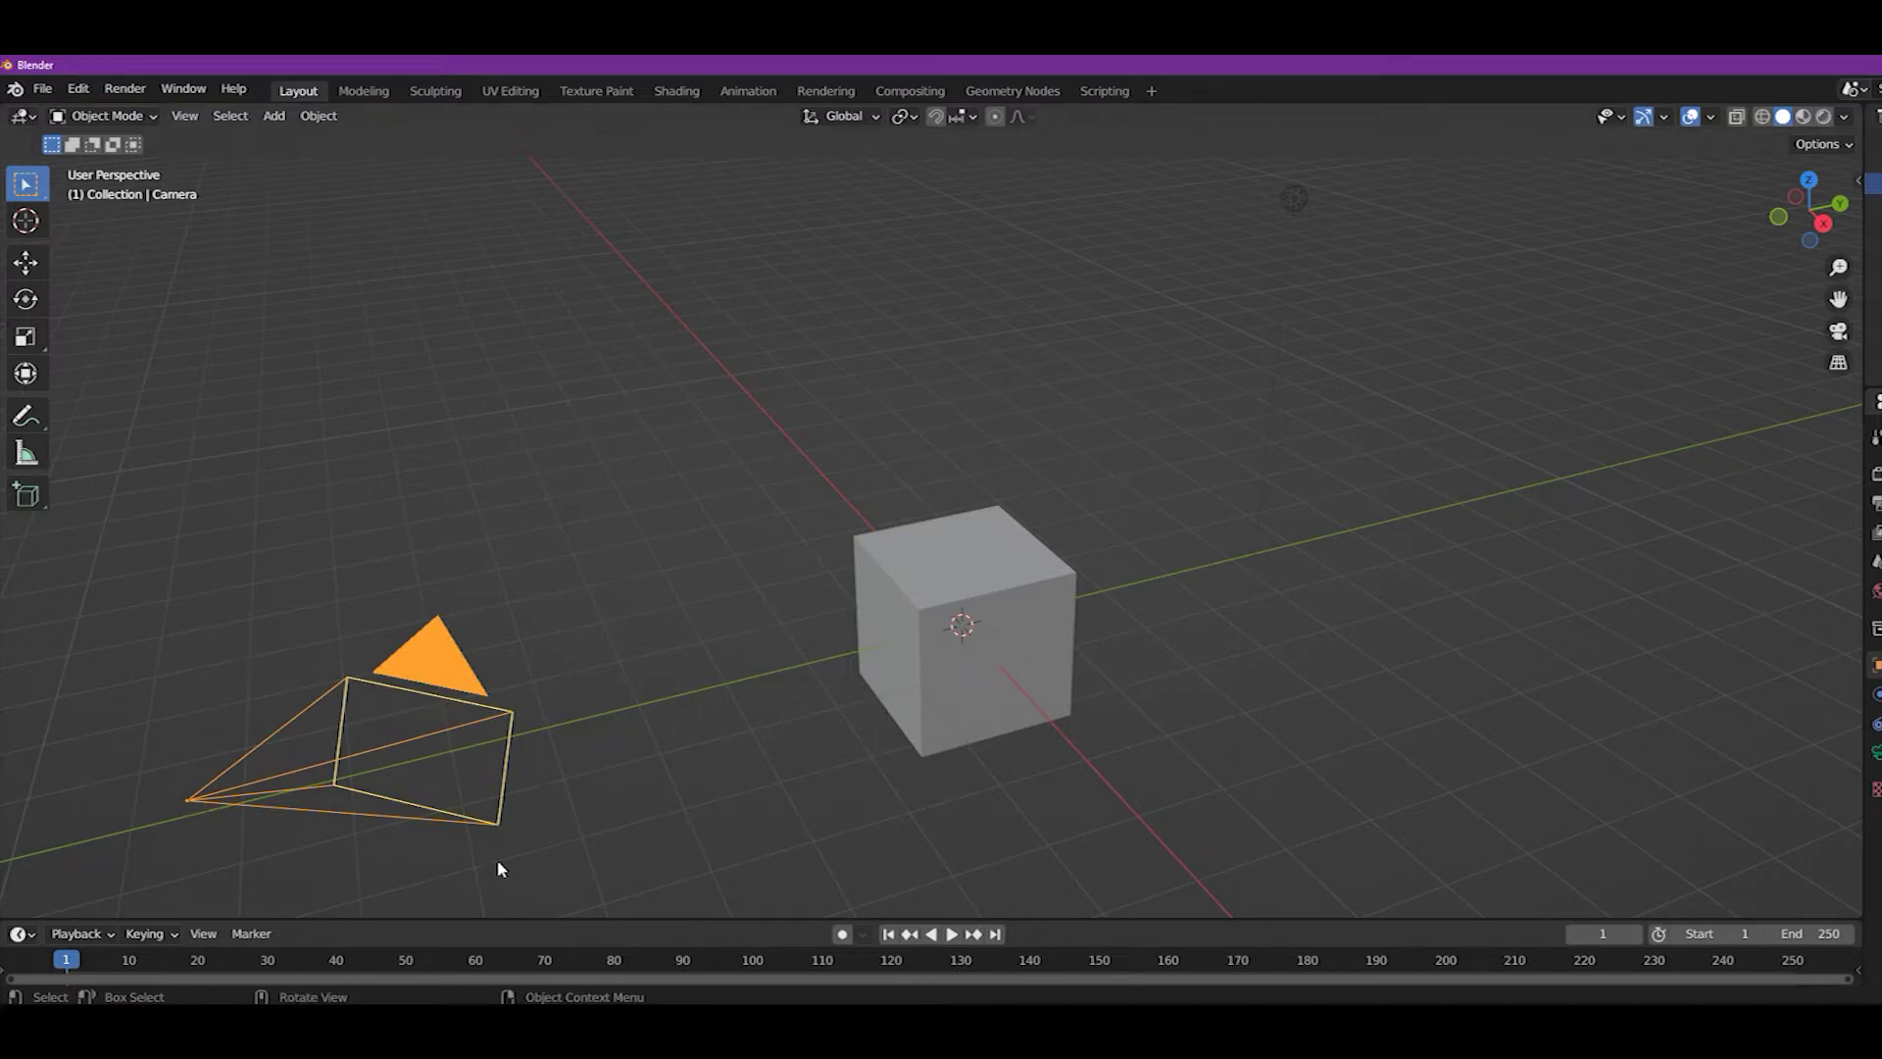
click(1838, 333)
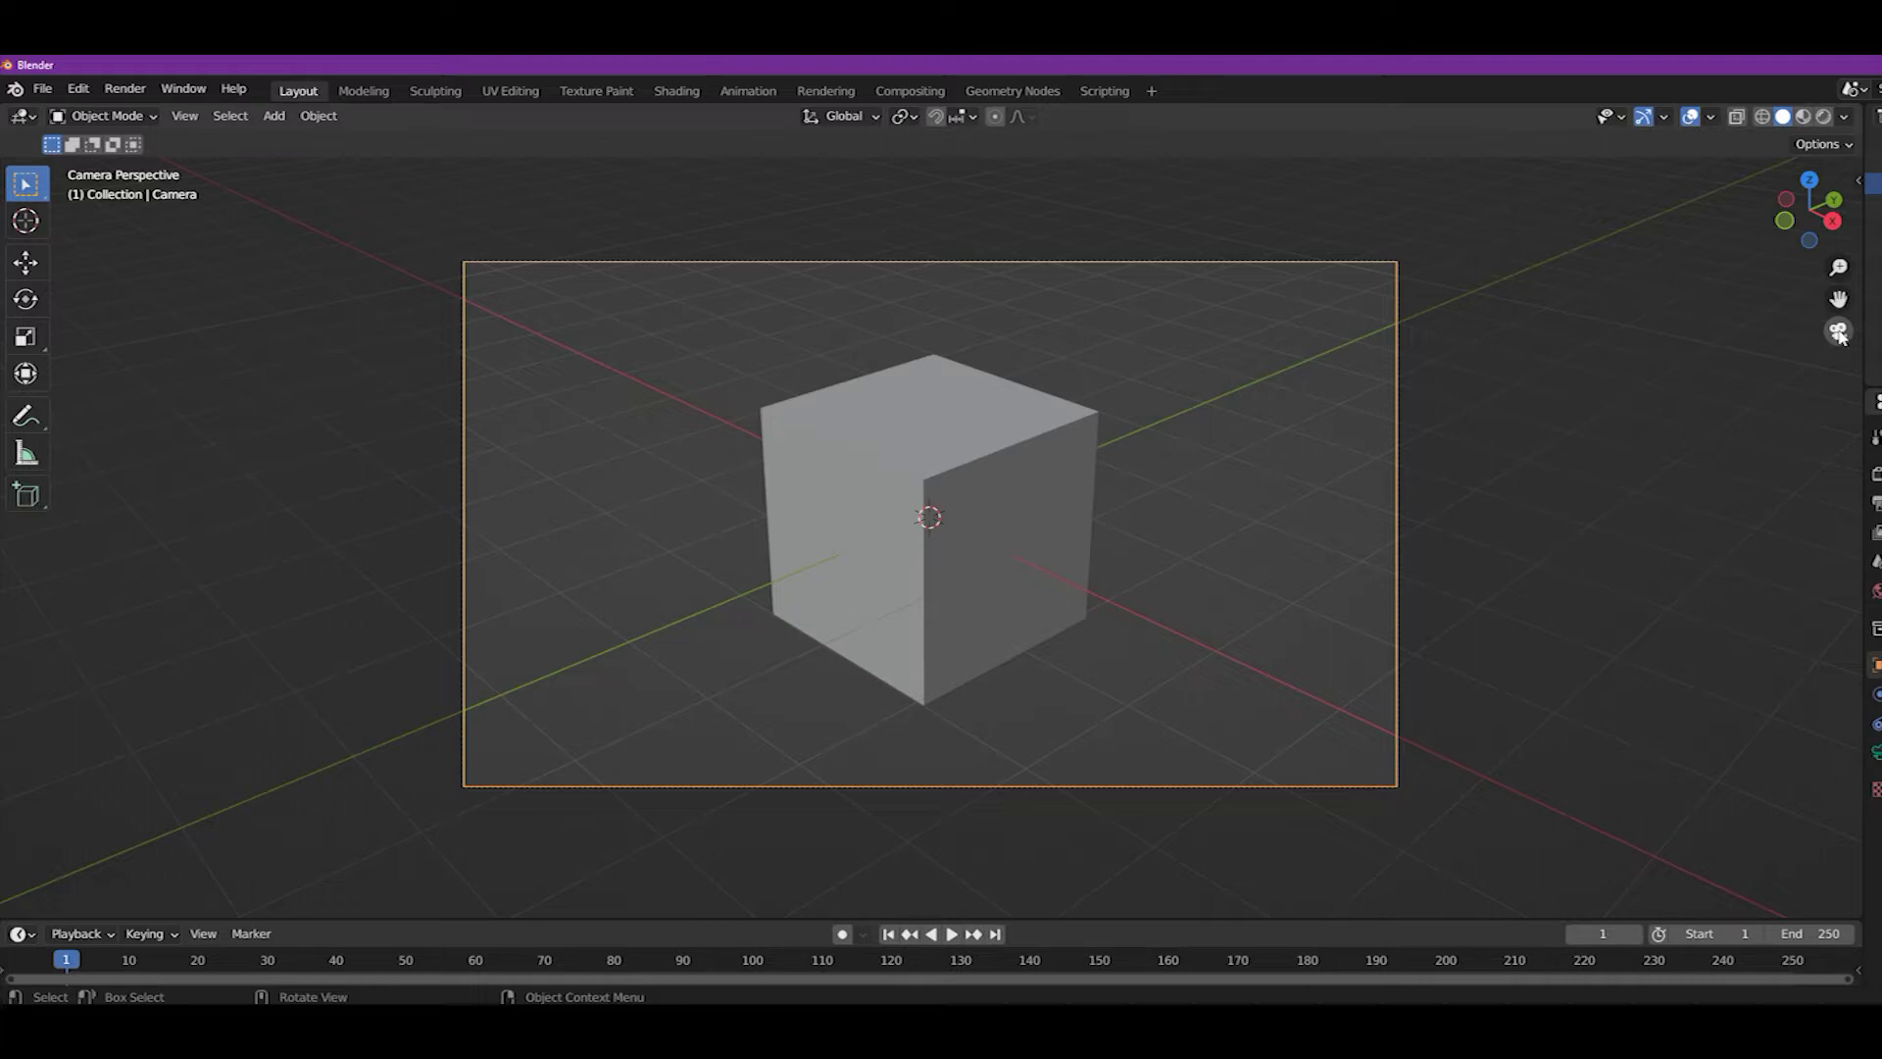
click(1838, 333)
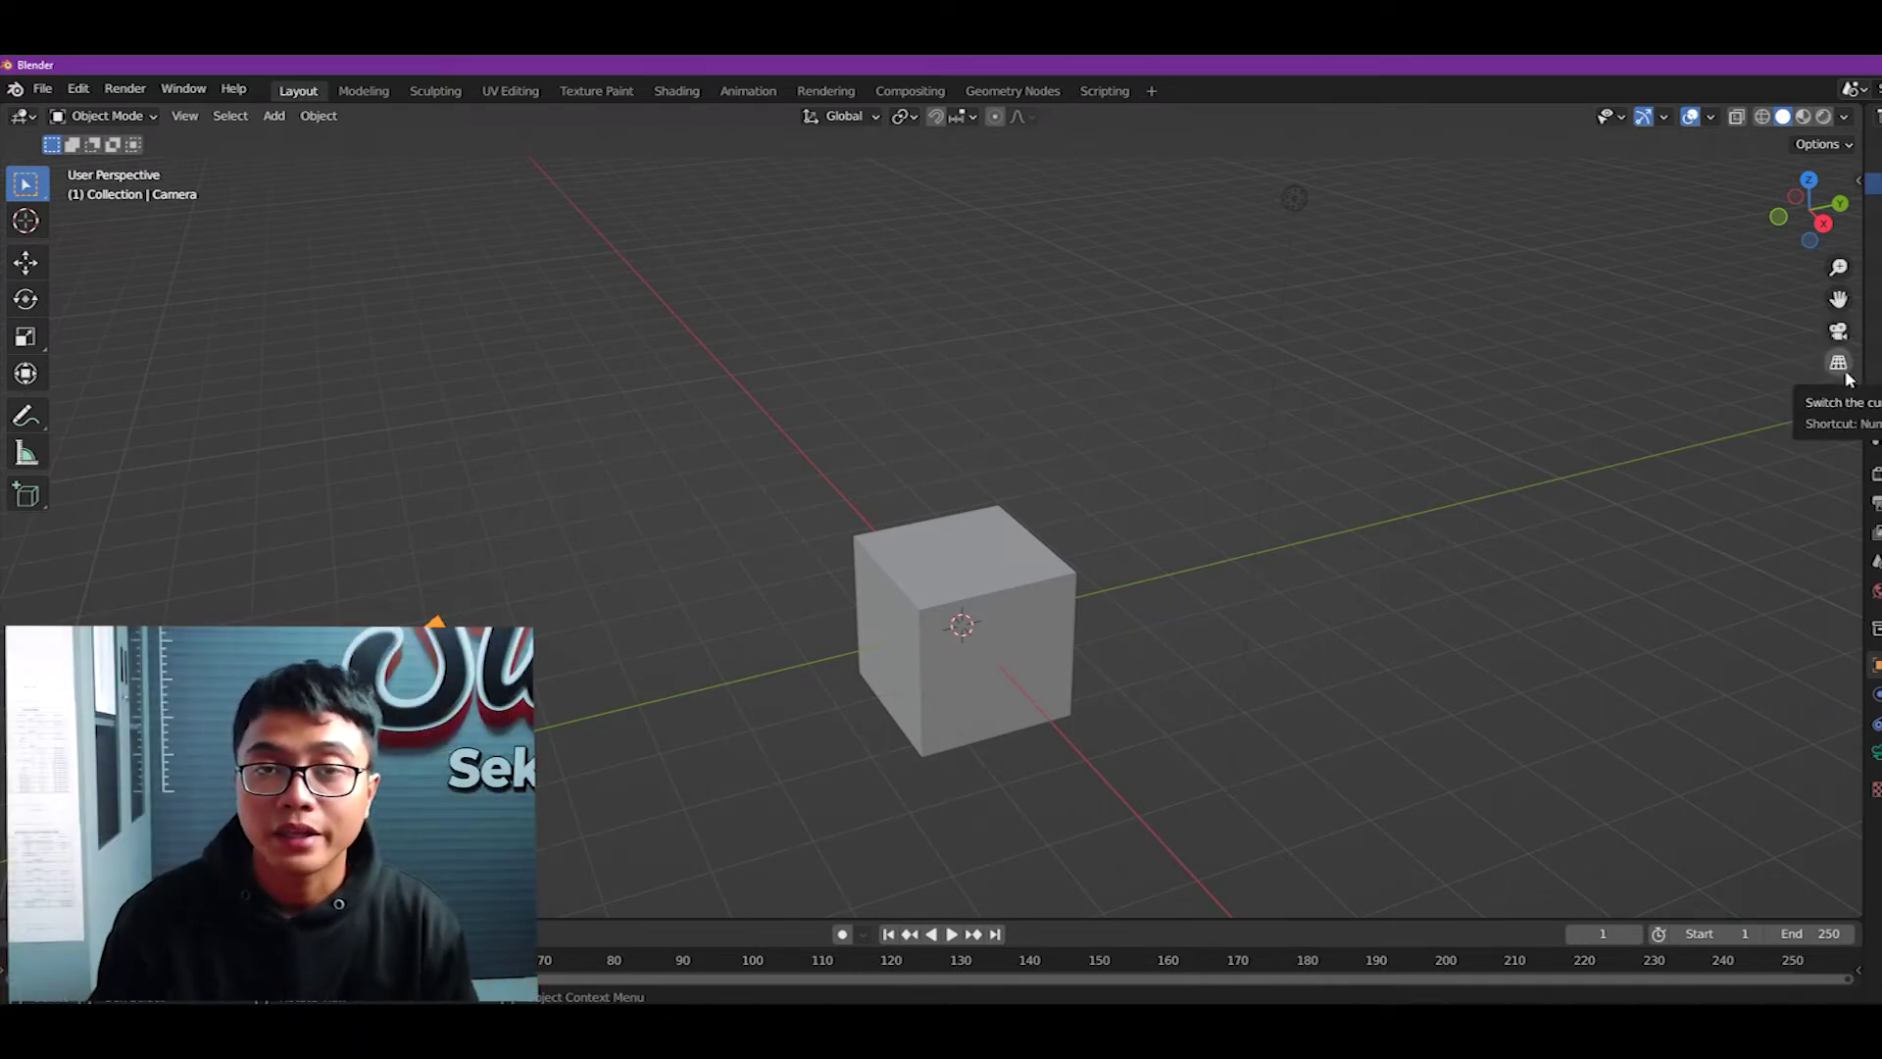
- Toggle the projection to orthographic and back to perspective, and orbit the view around the cube
click(1845, 373)
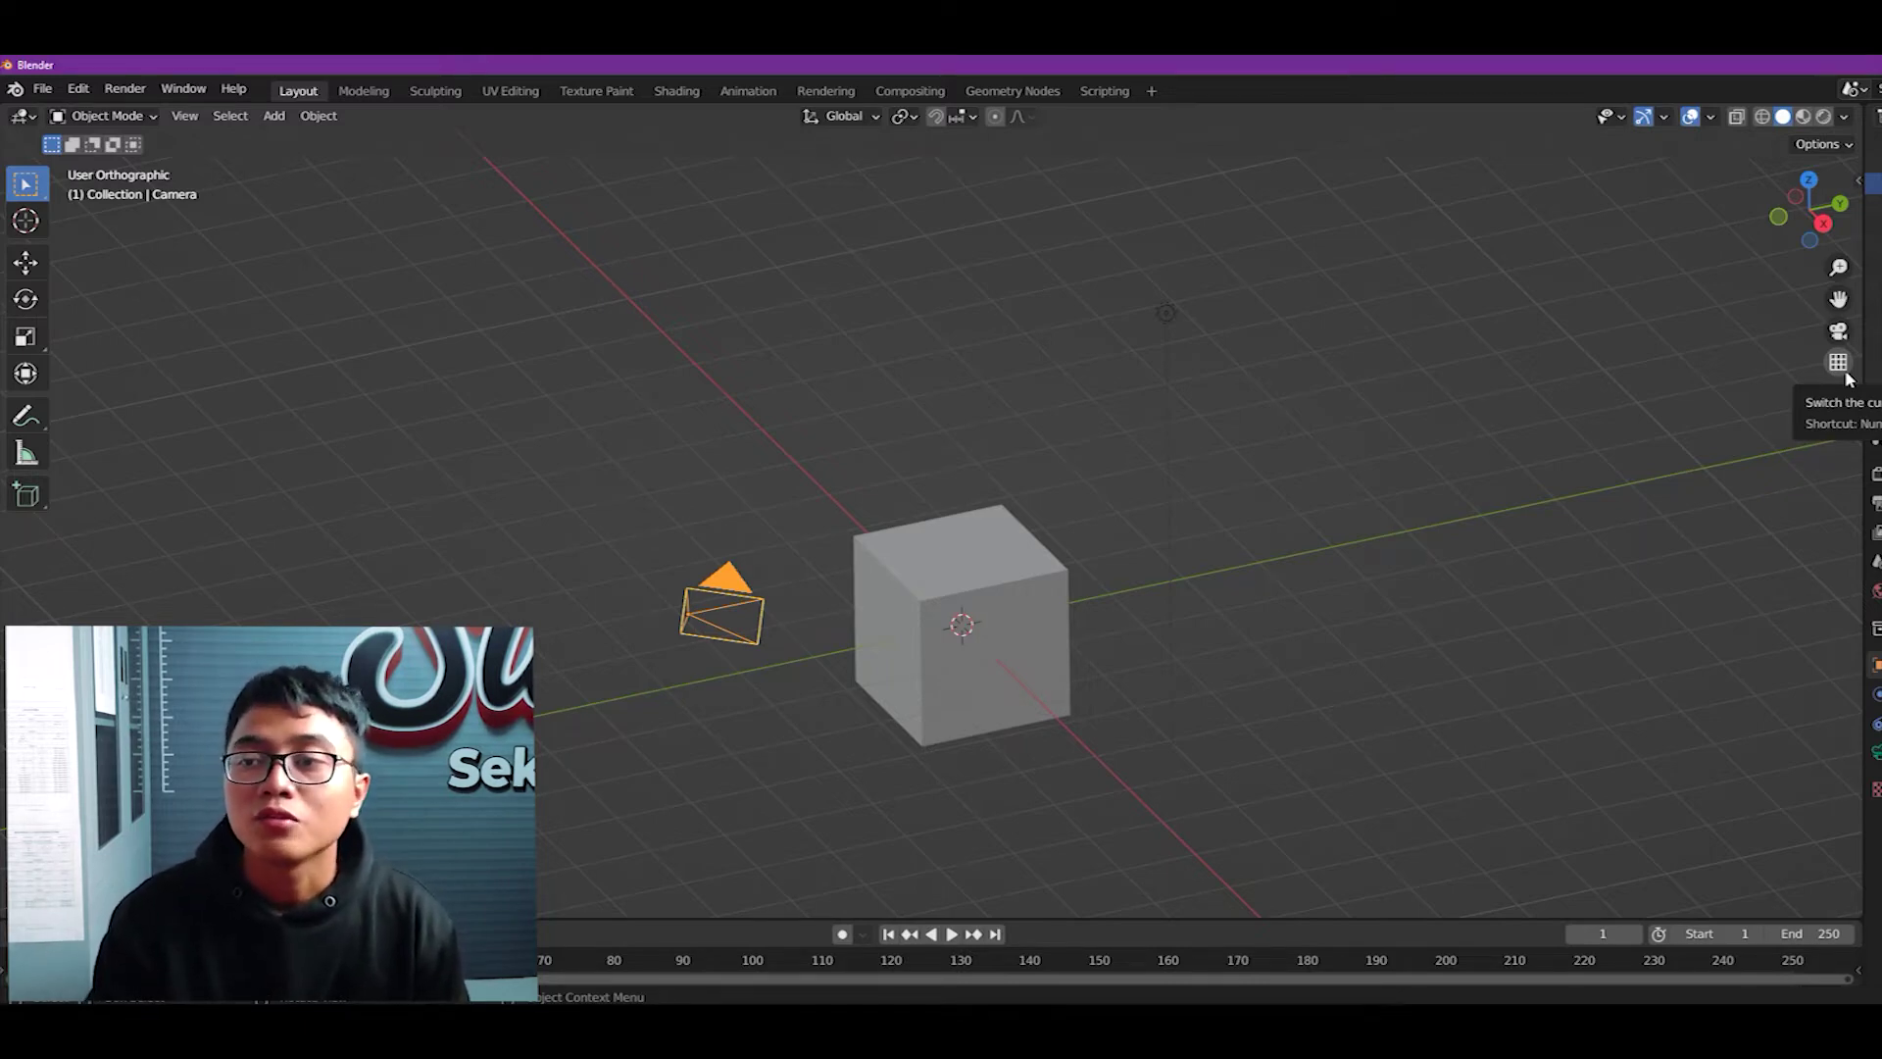
click(1840, 365)
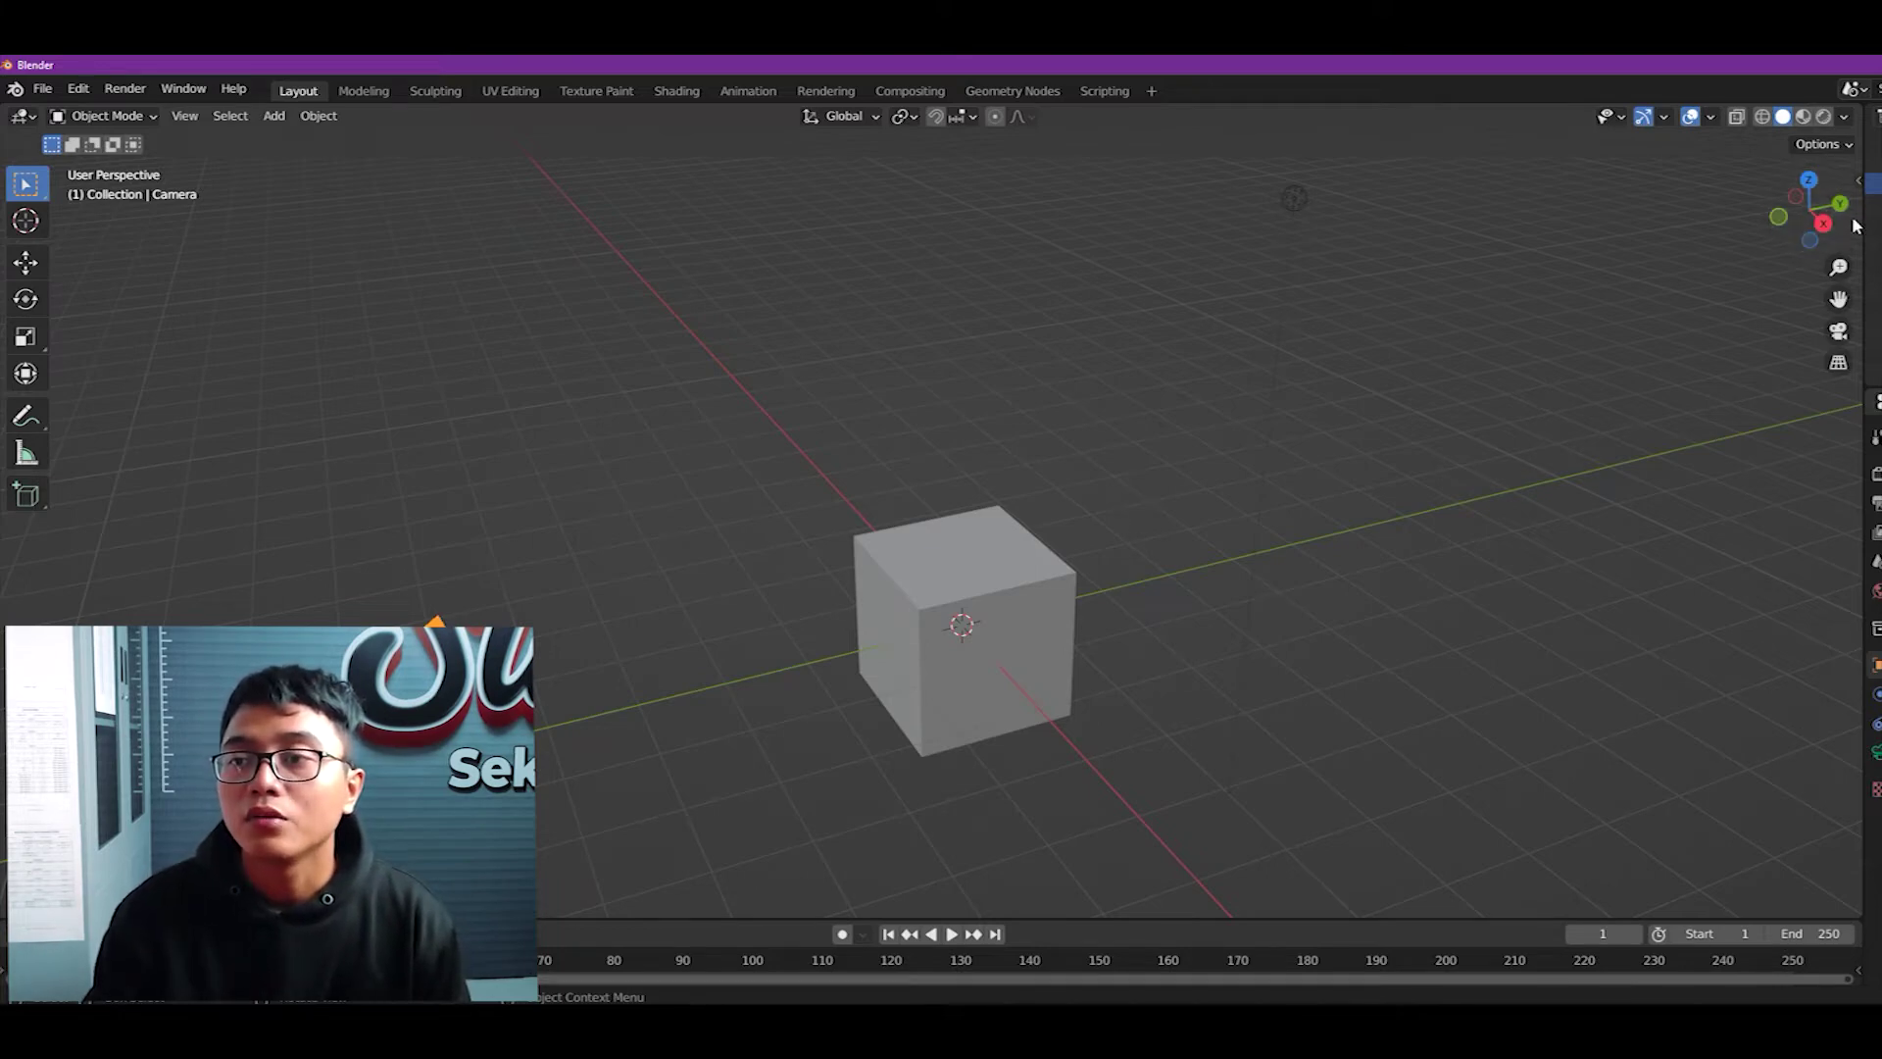
drag(1826, 231, 1794, 211)
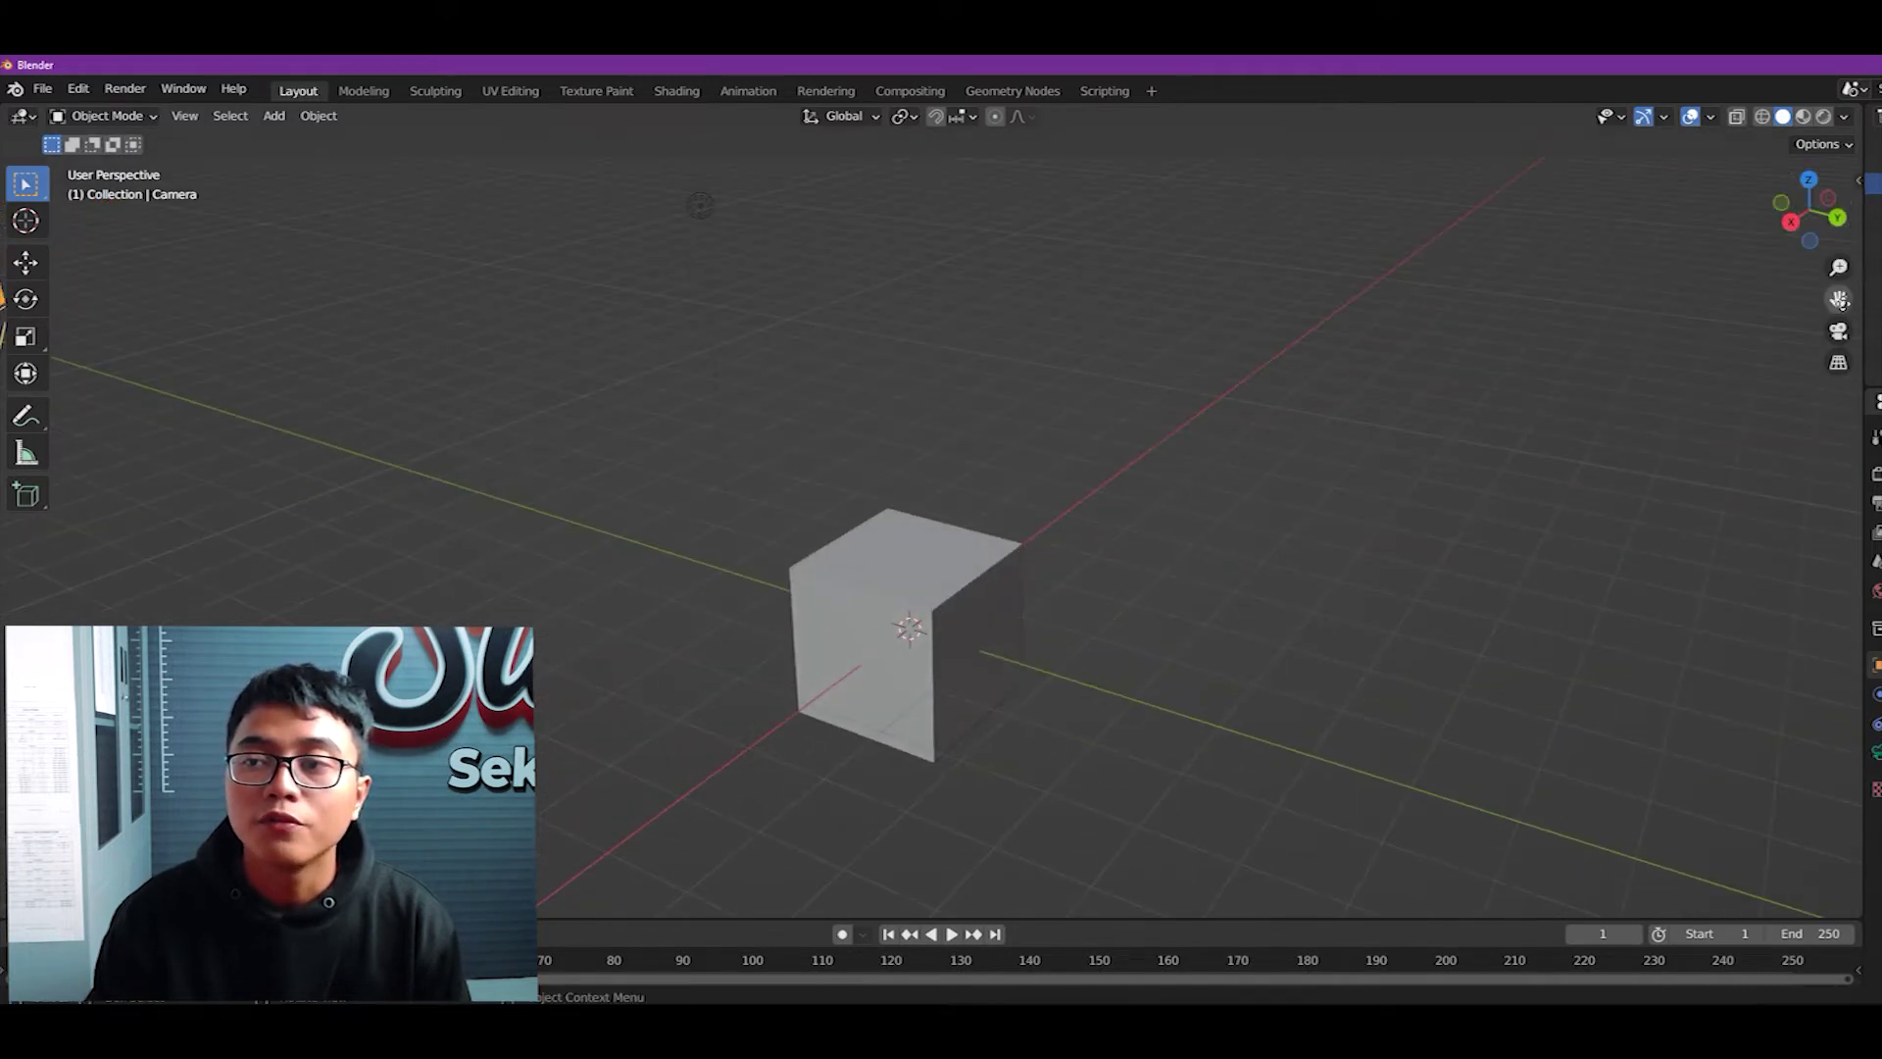
drag(1793, 226, 1811, 221)
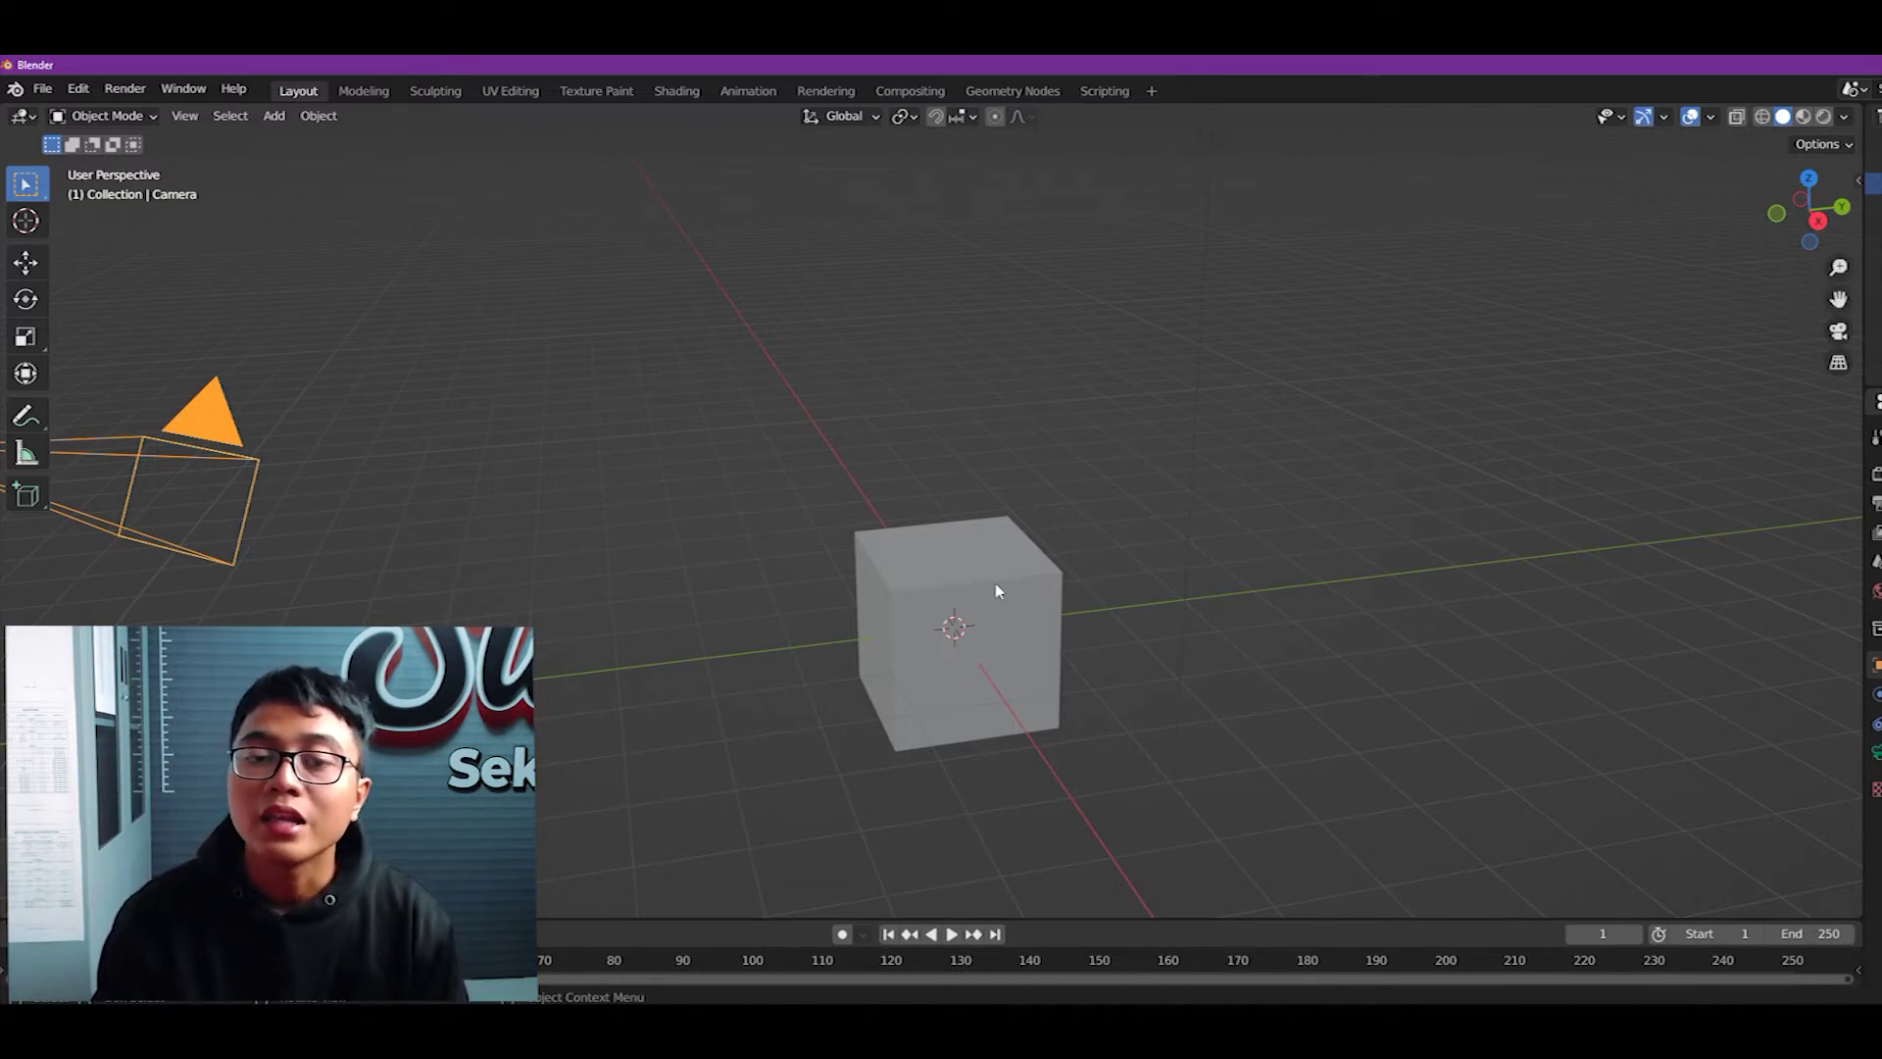
- Zoom in close on the cube and back out, and pan the view to reposition it
scroll(996, 594, up, 6)
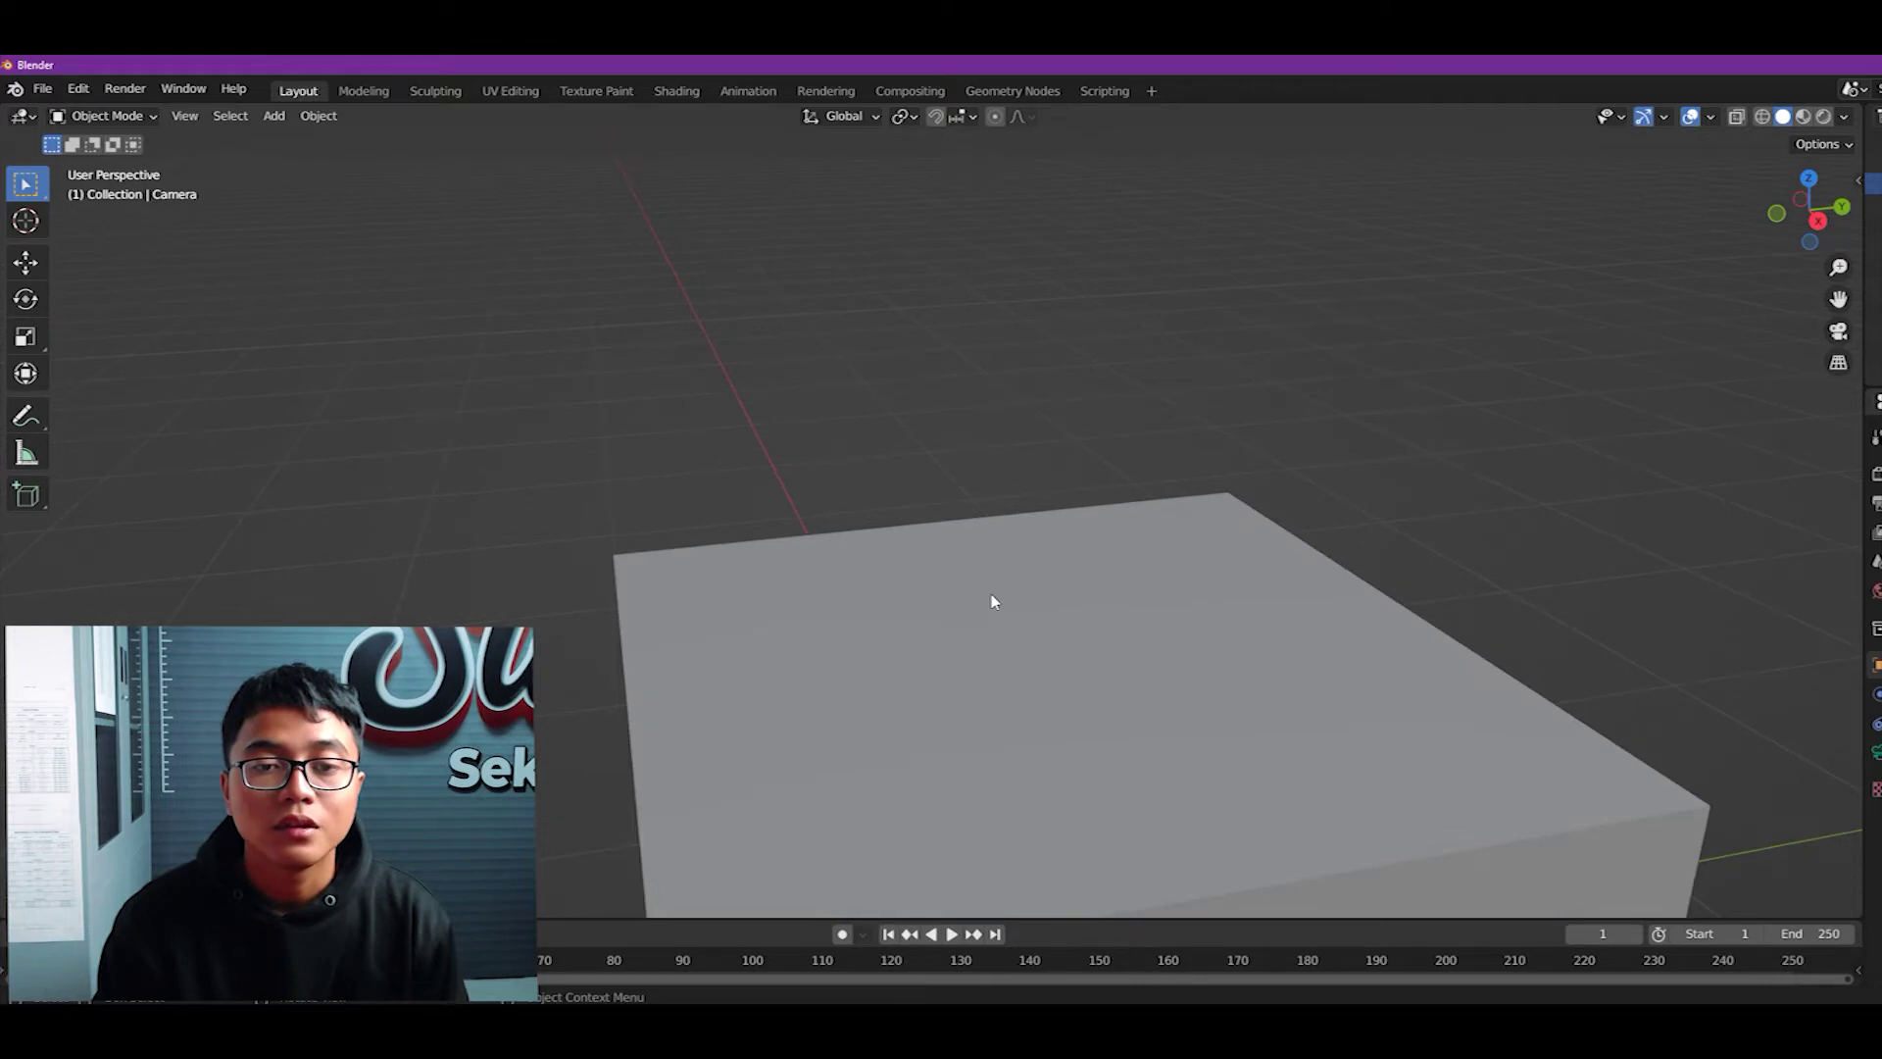
scroll(992, 600, down, 10)
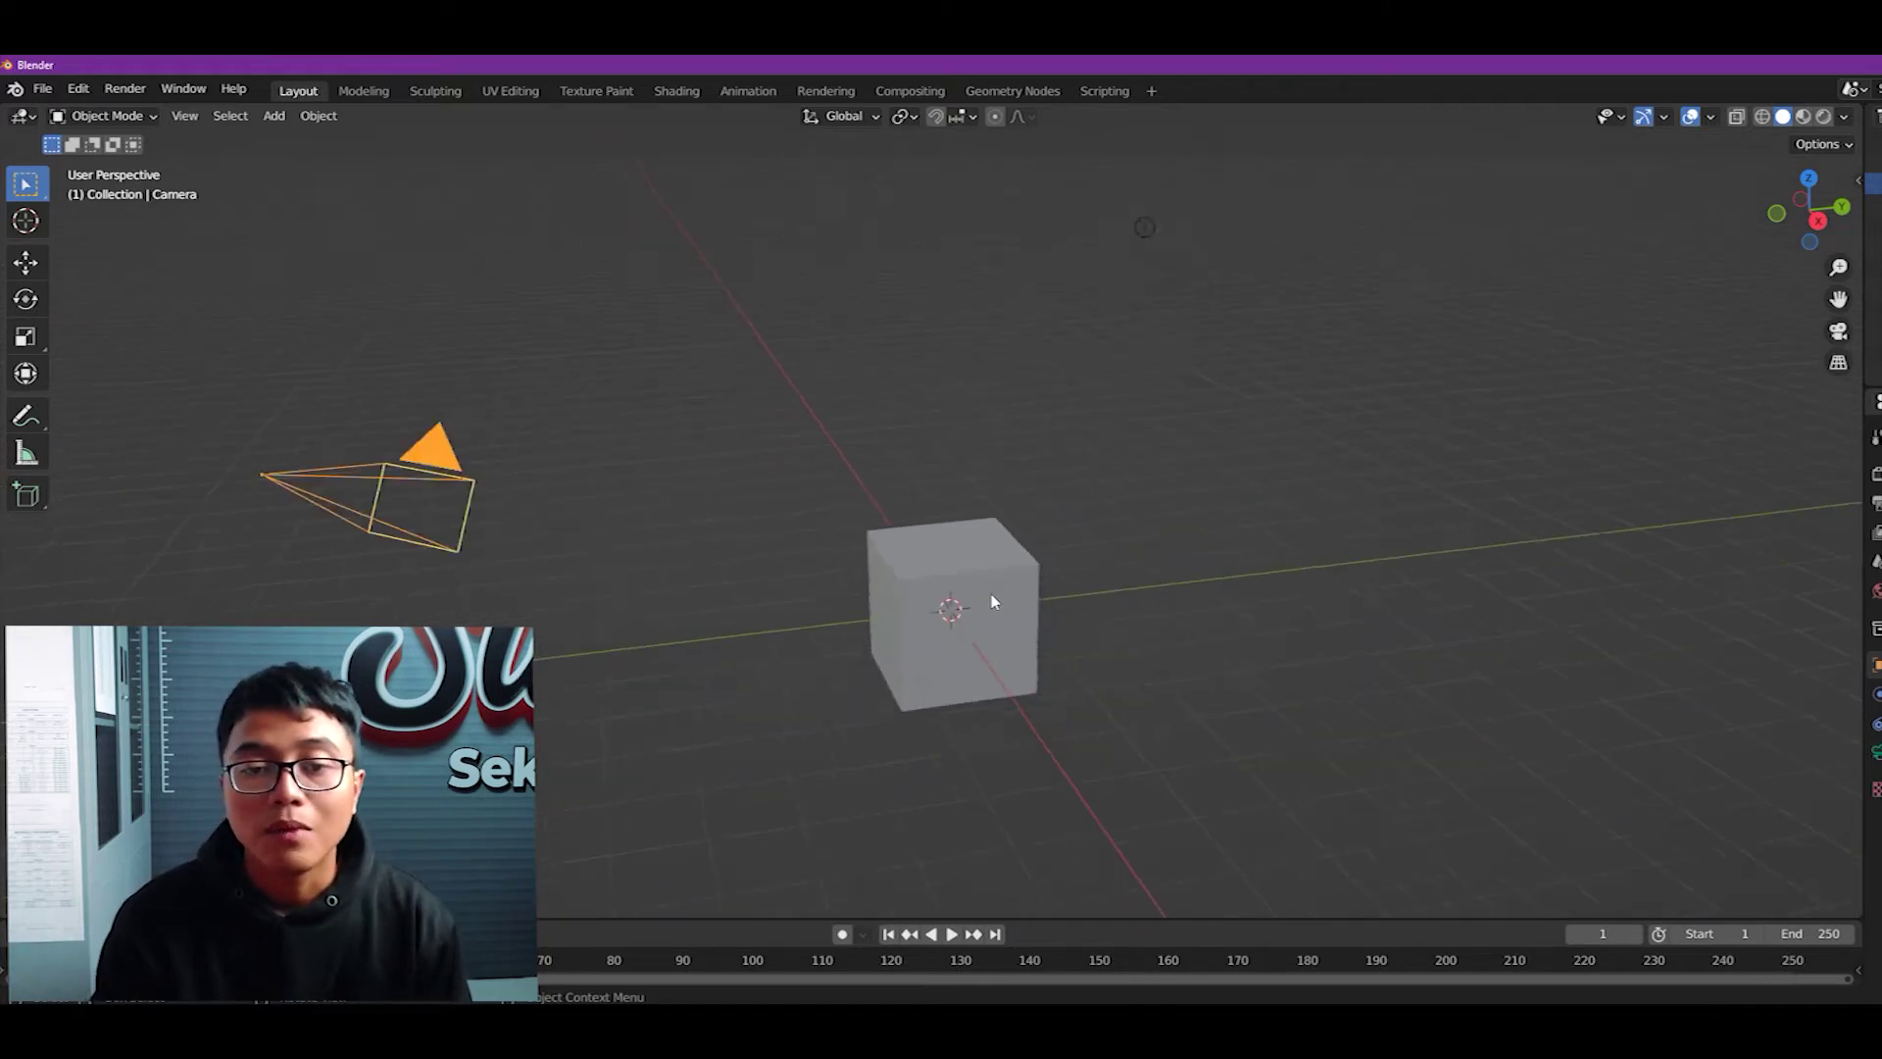
scroll(975, 553, up, 7)
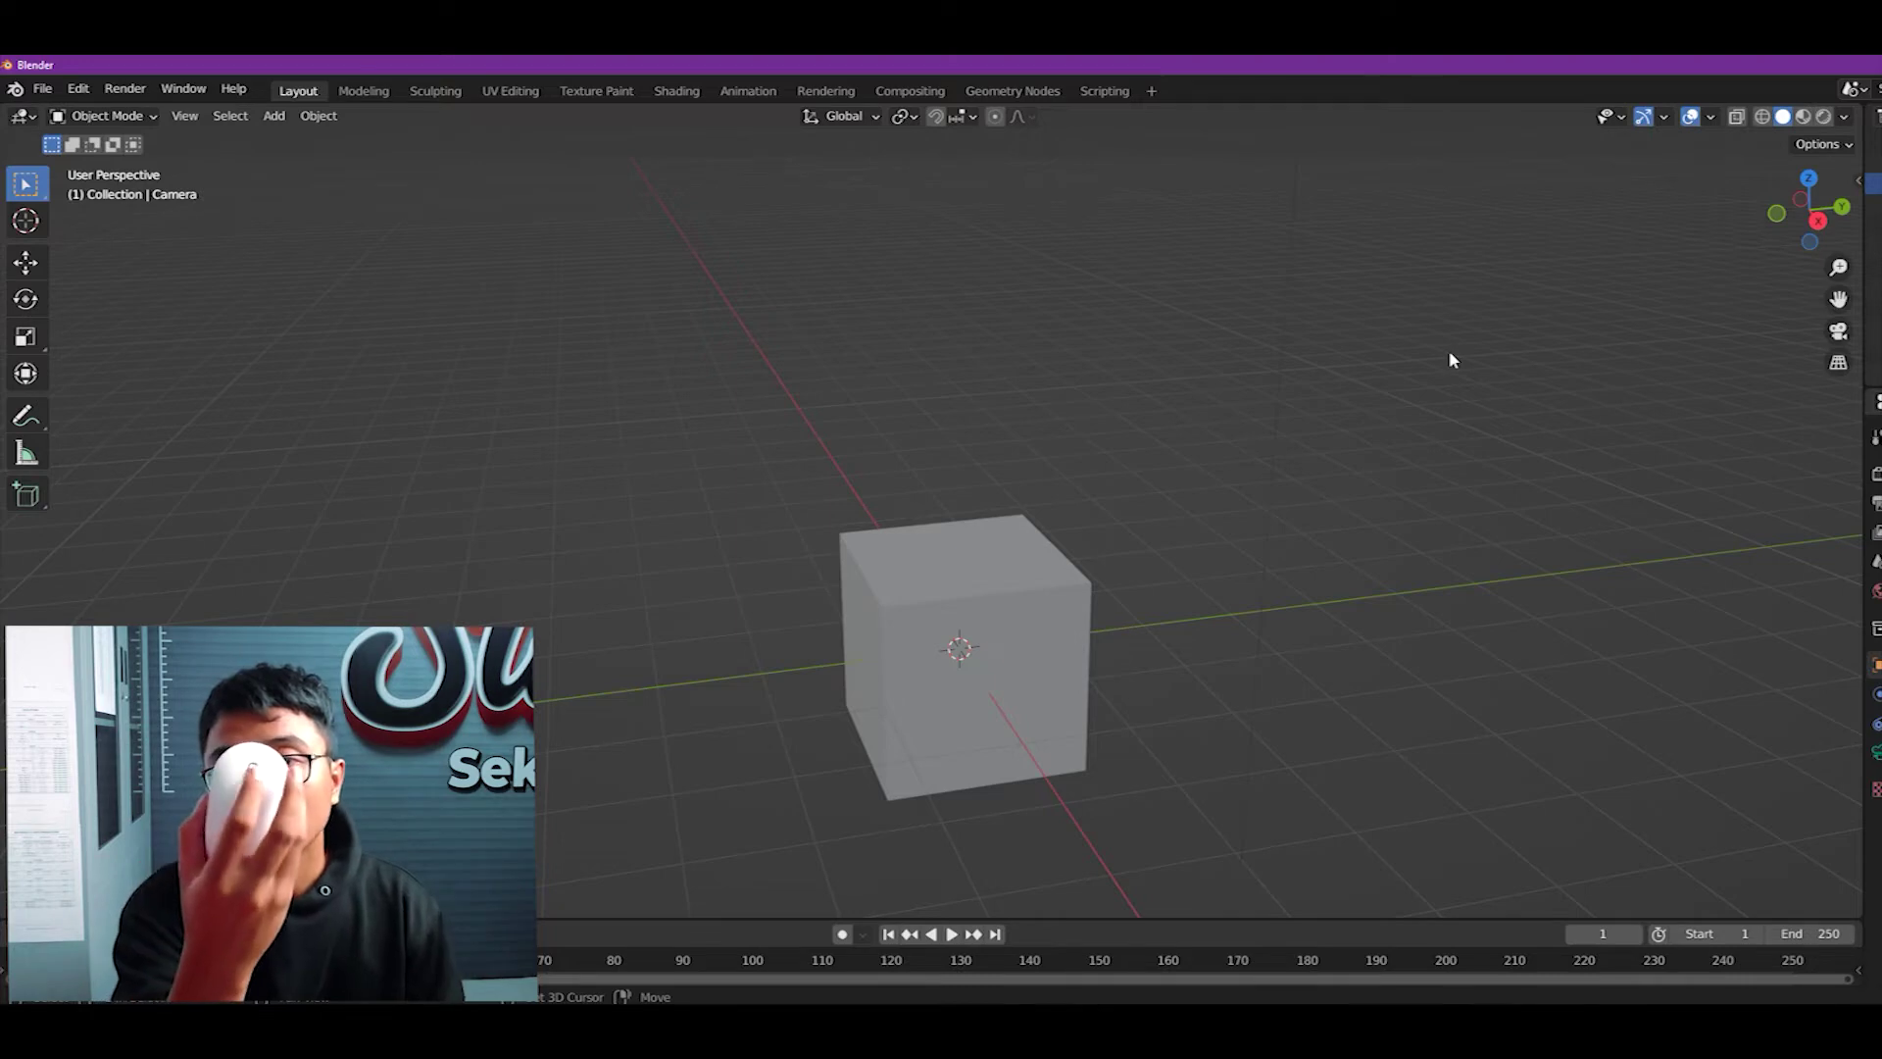
shift+middle_drag(1478, 356, 1550, 281)
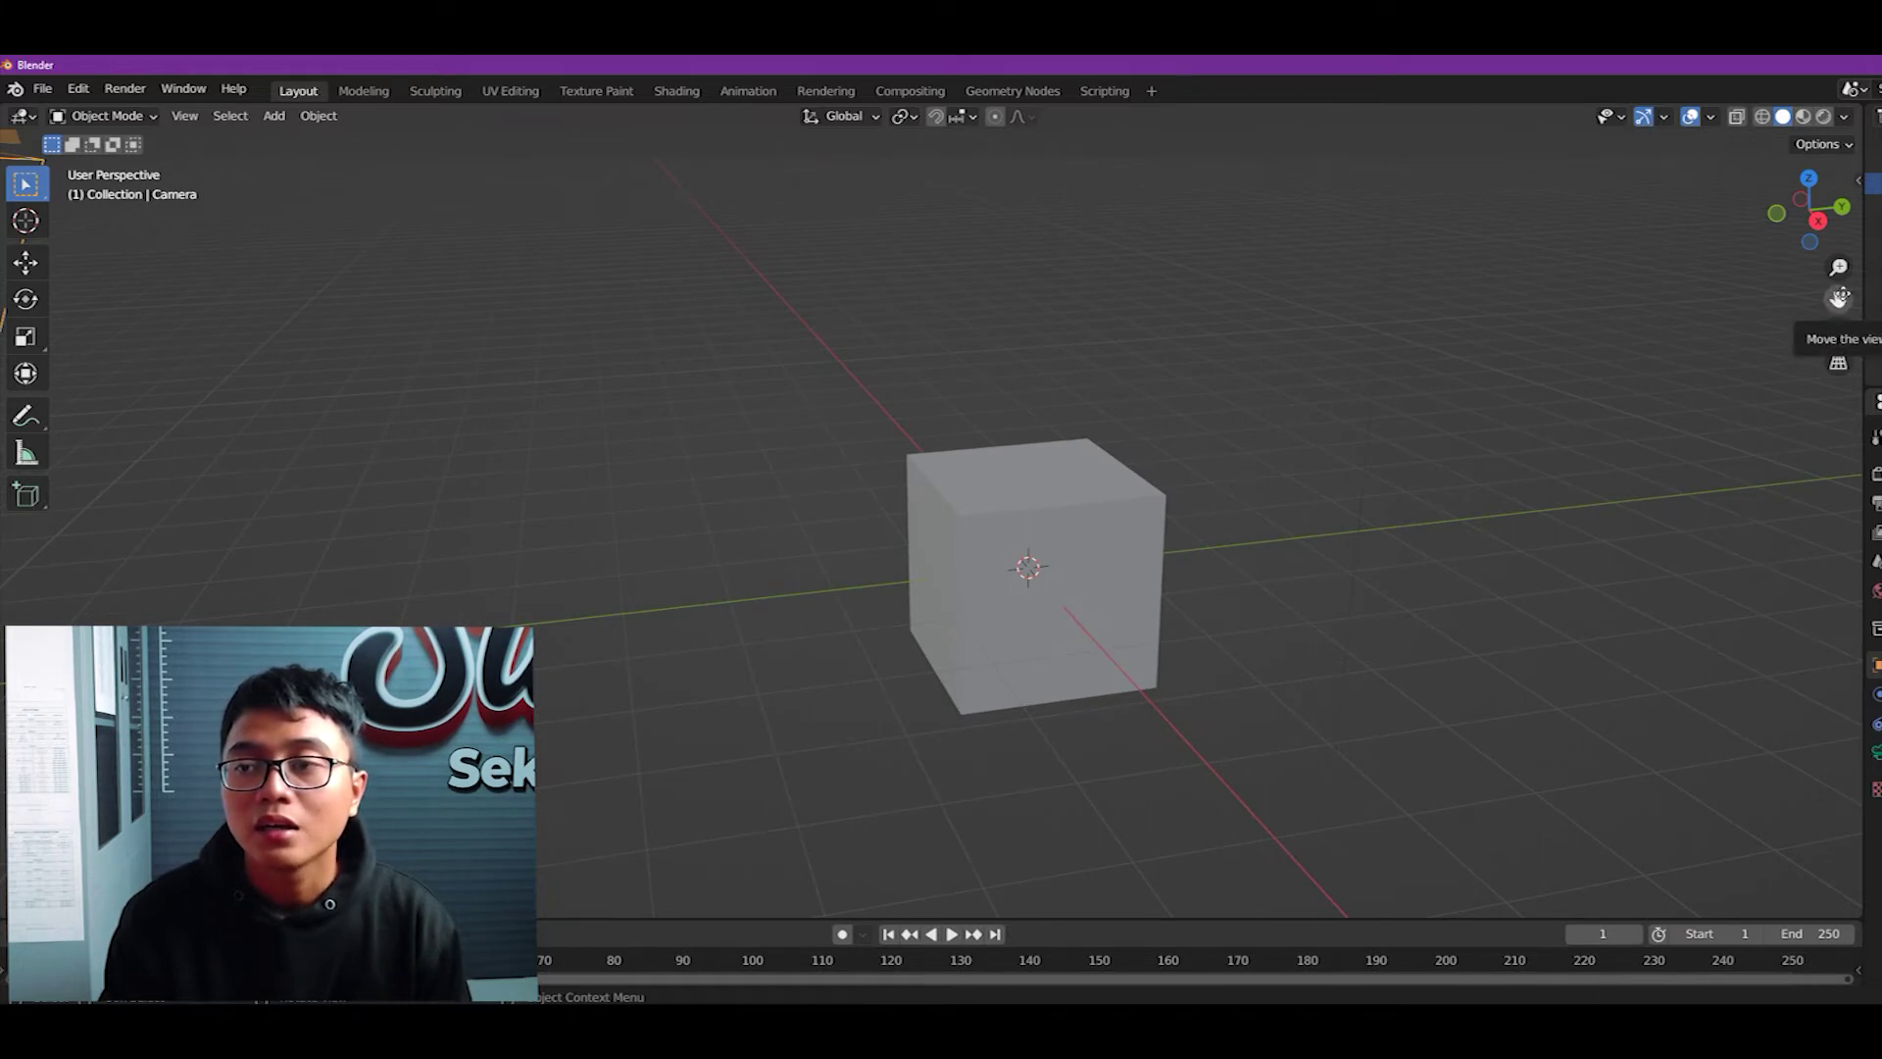
mouse_move(1839, 298)
mouse_down()
mouse_move(1779, 310)
mouse_move(1843, 368)
mouse_move(1839, 298)
mouse_up()
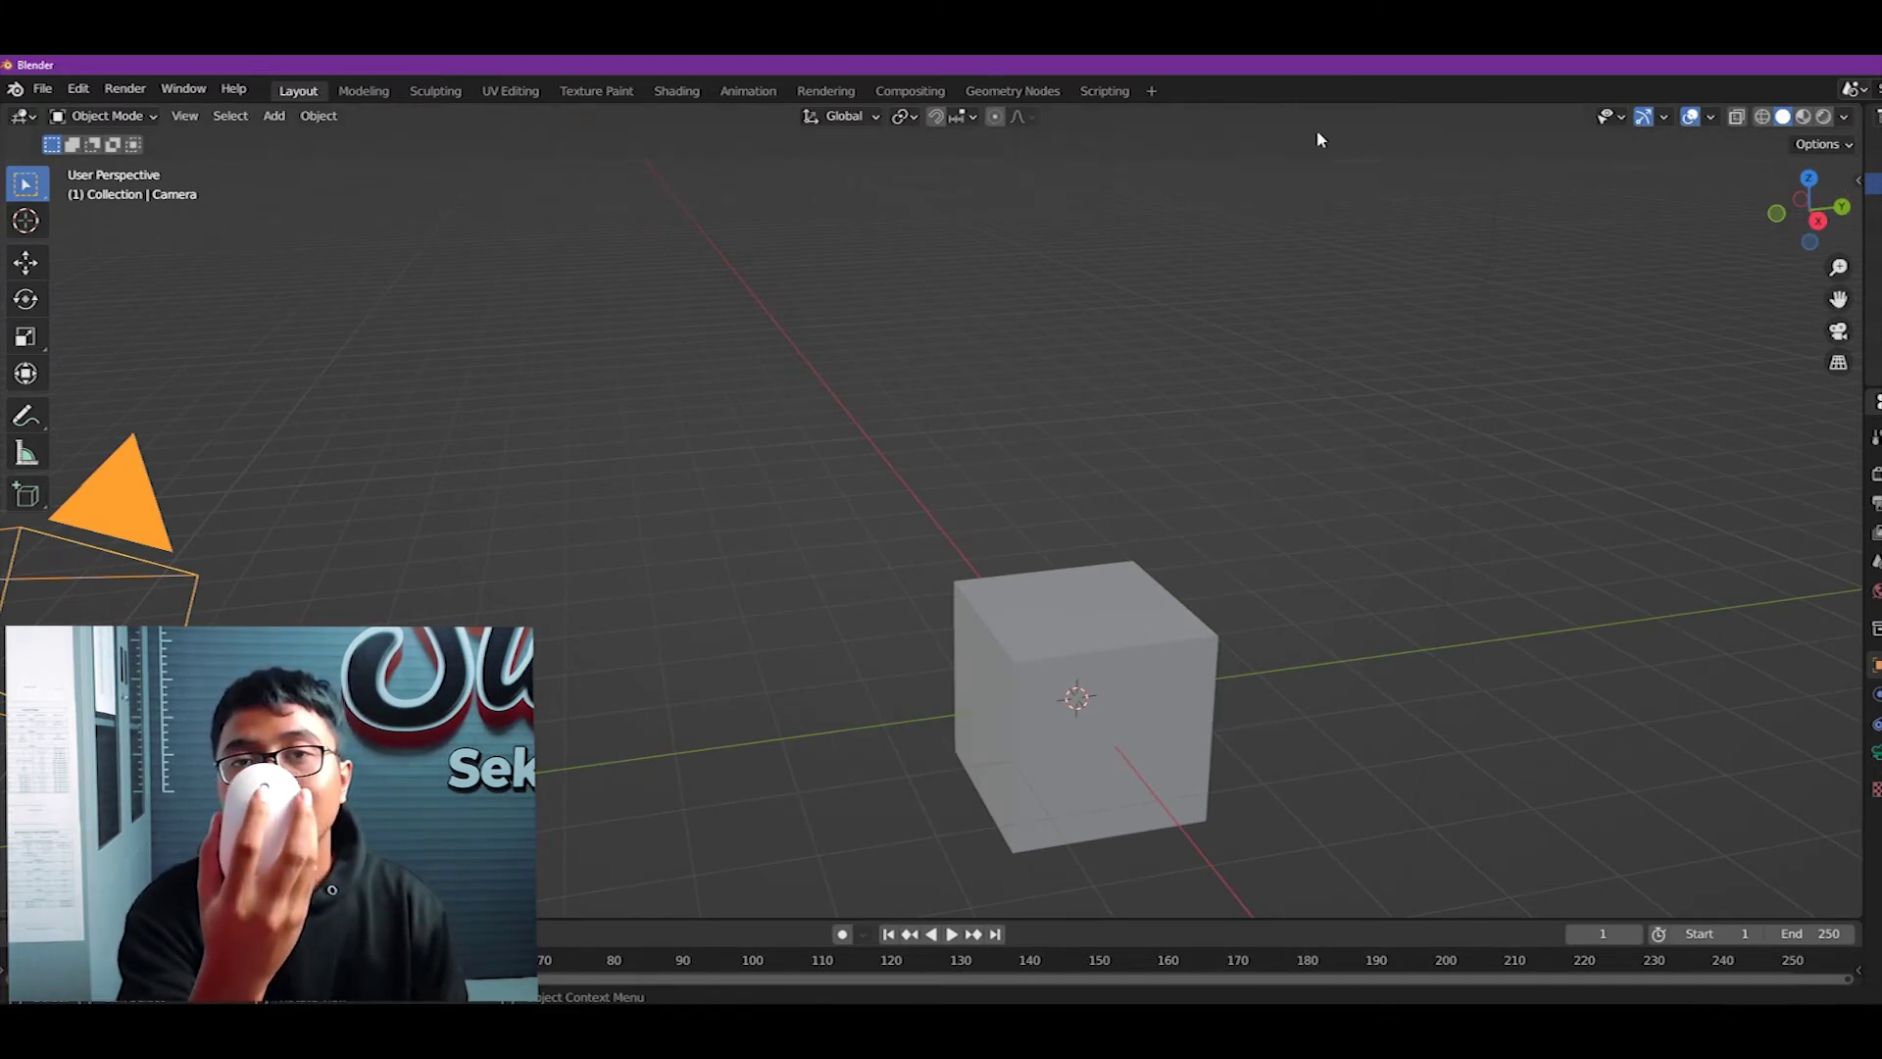
- Orbit the view around the cube to inspect it from higher and lower angles
middle_drag(1143, 500, 1066, 350)
middle_drag(1182, 600, 1166, 539)
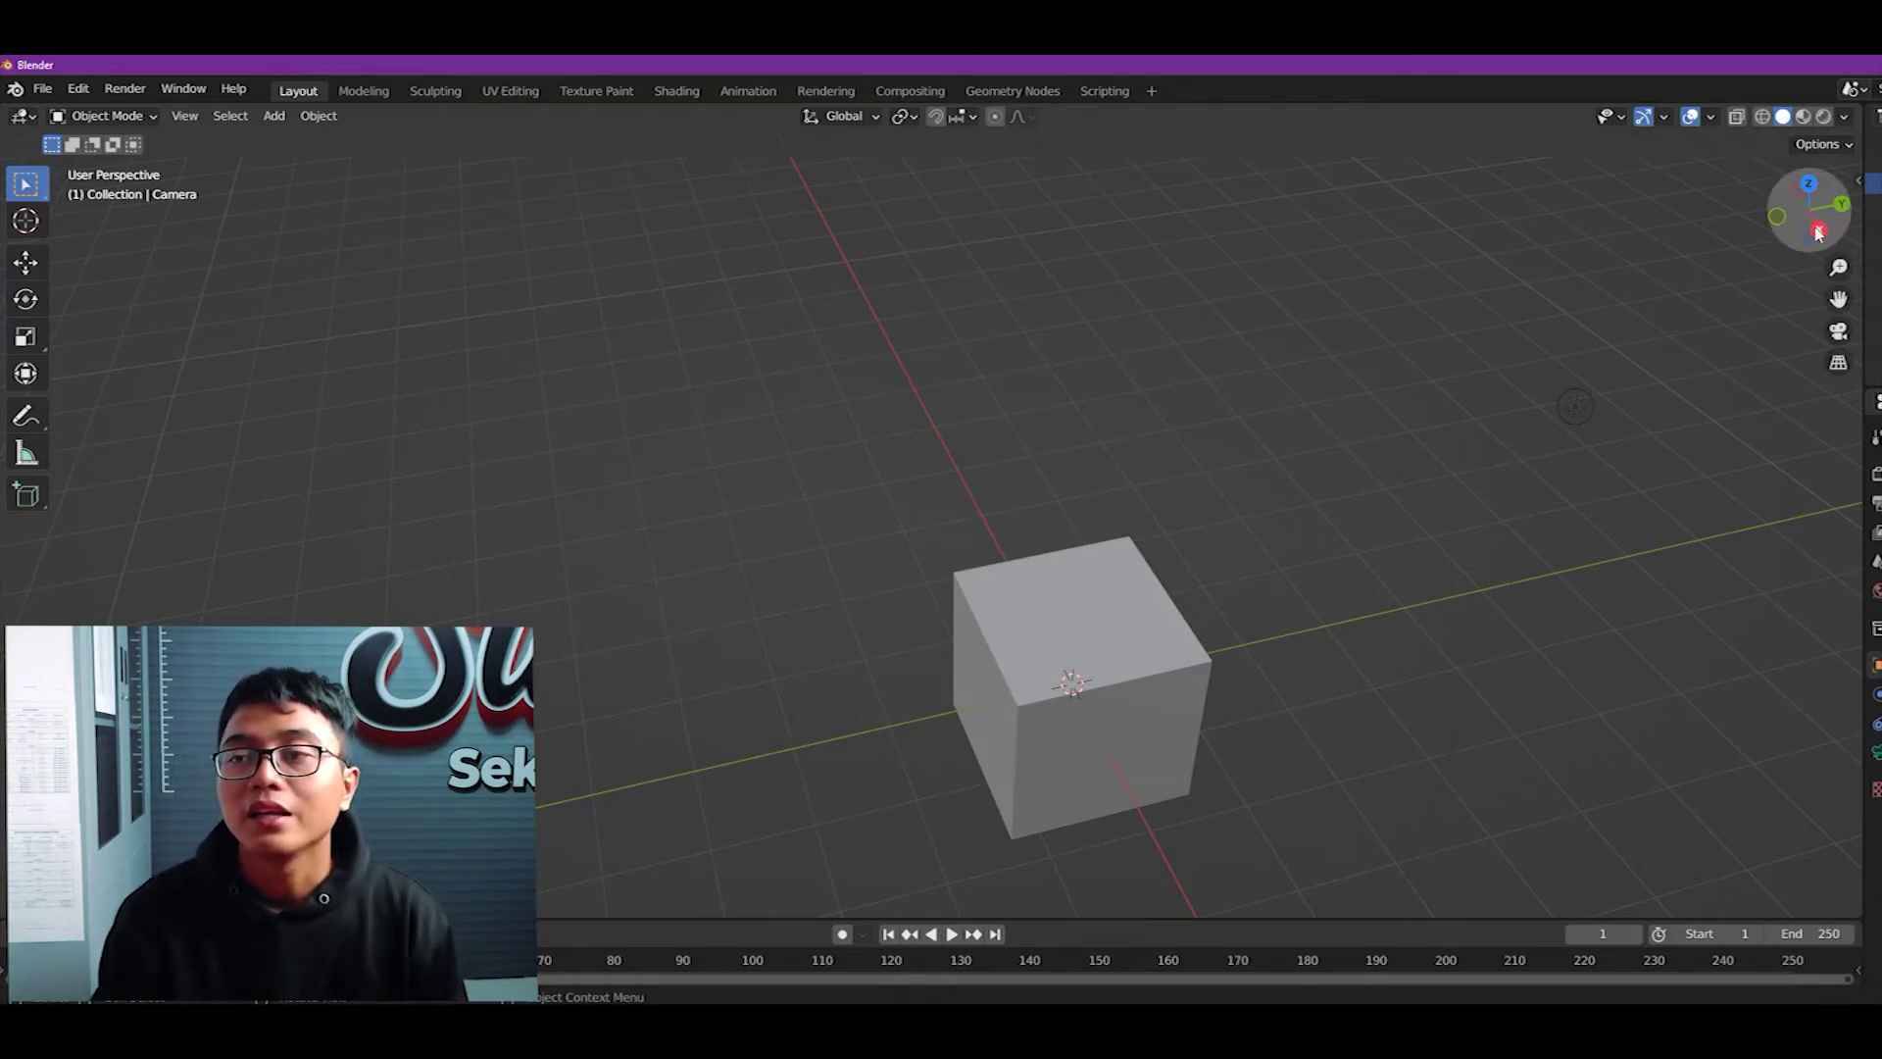
mouse_move(1817, 230)
mouse_down()
mouse_move(1795, 224)
mouse_move(1817, 135)
mouse_move(1790, 243)
mouse_up()
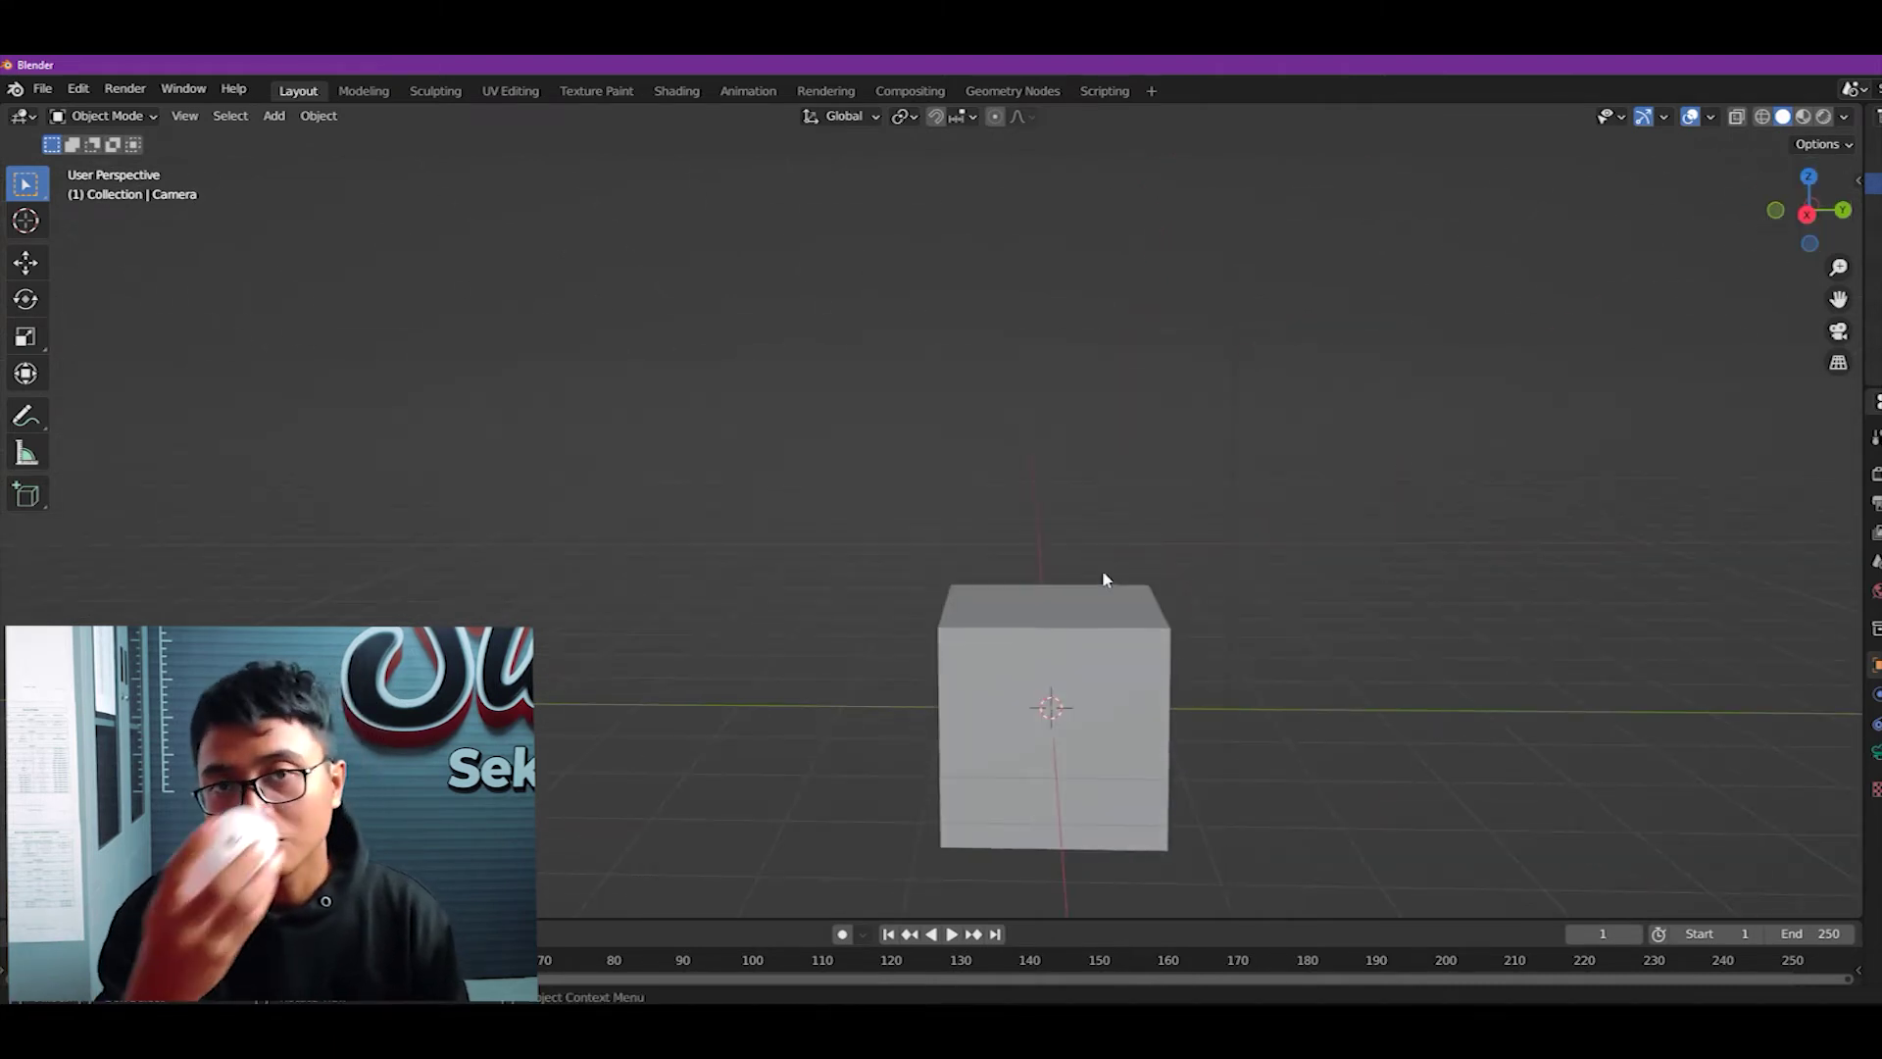
middle_drag(1127, 597, 1160, 618)
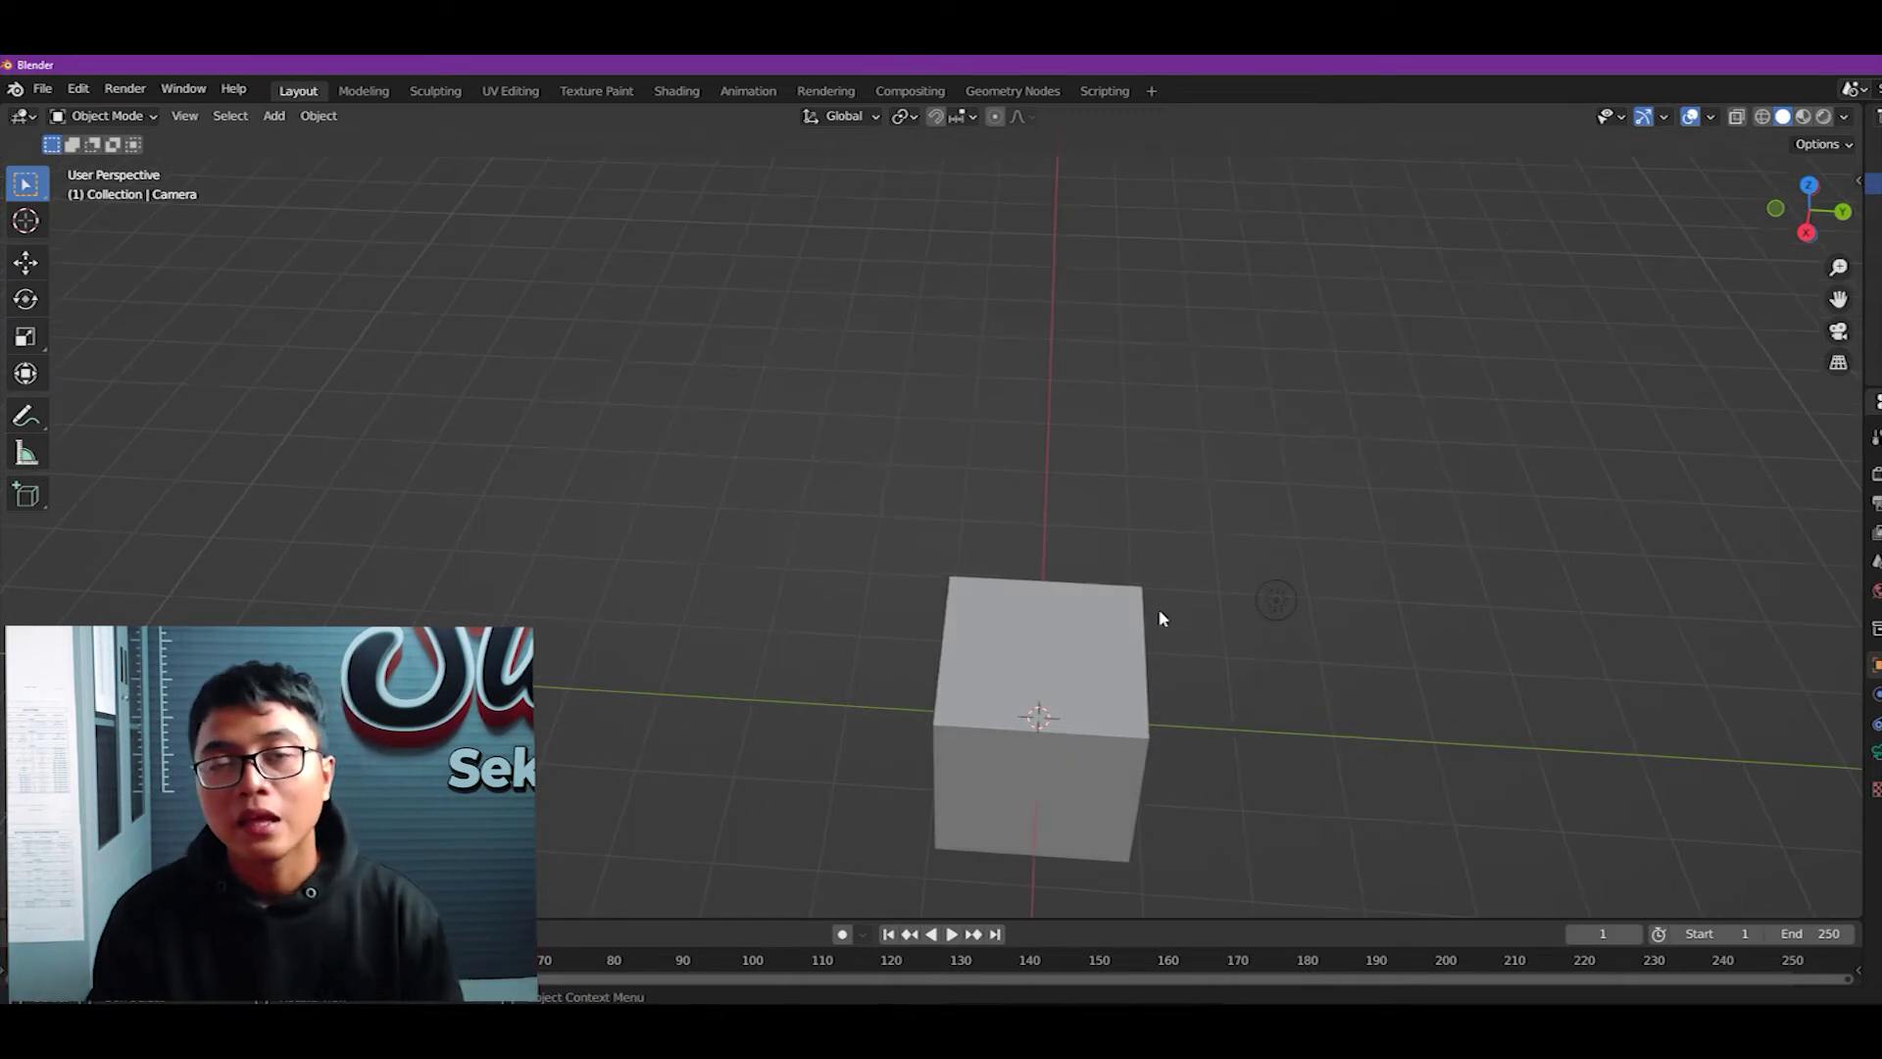
- Pan the view until the cube is out of sight and bring it back with Frame All
scroll(1162, 600, down, 2)
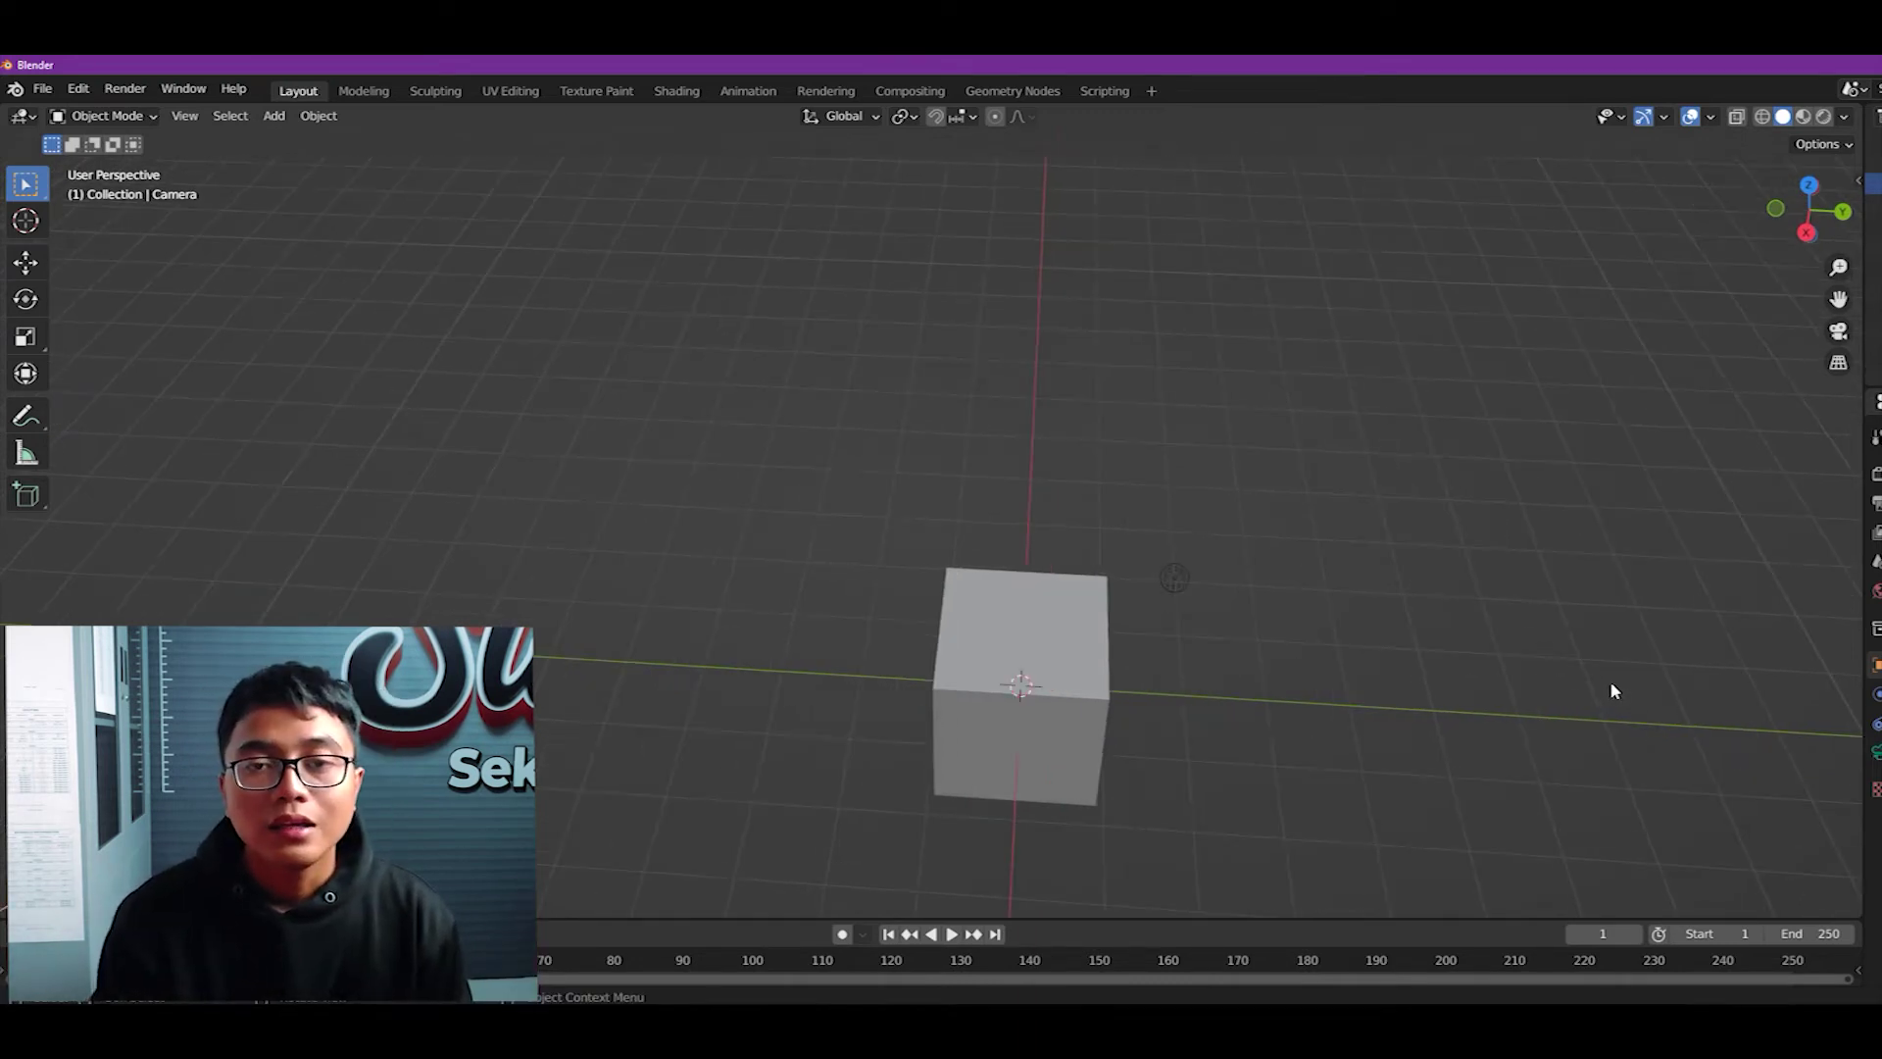
shift+middle_drag(1611, 633, 1407, 420)
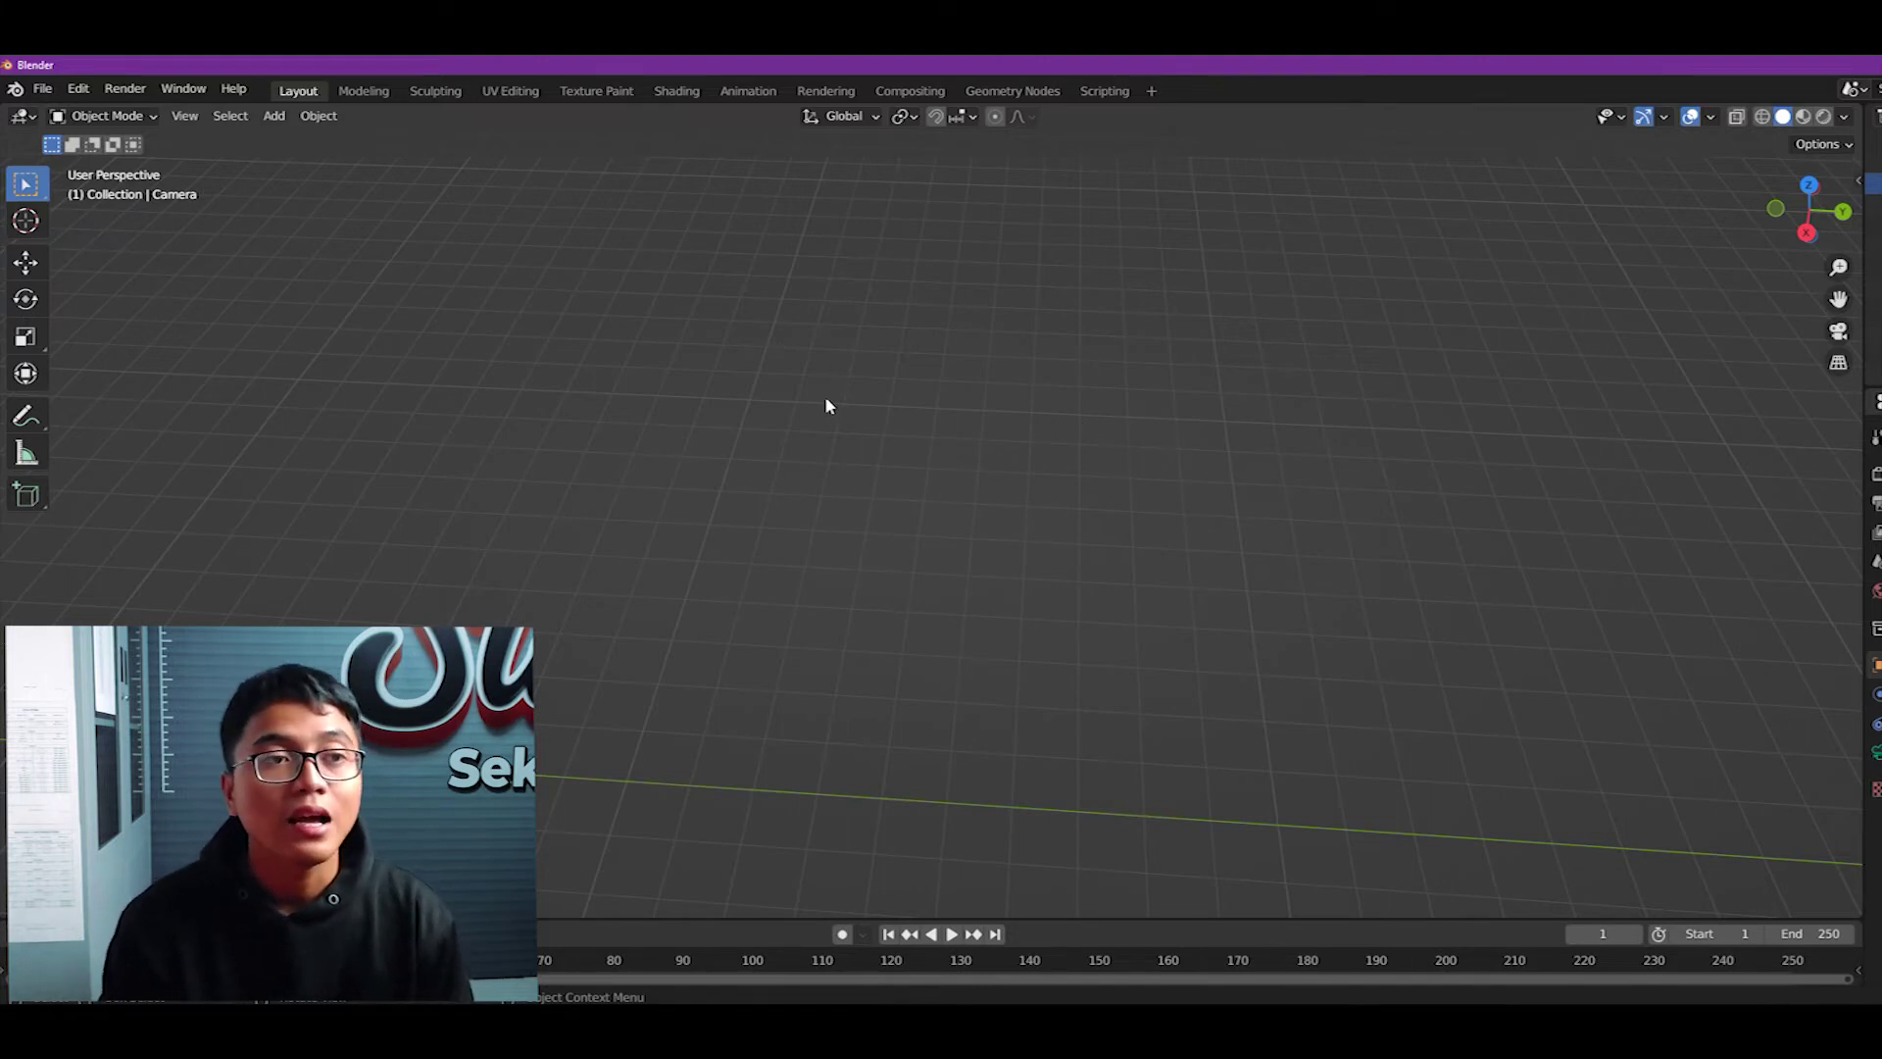
click(185, 117)
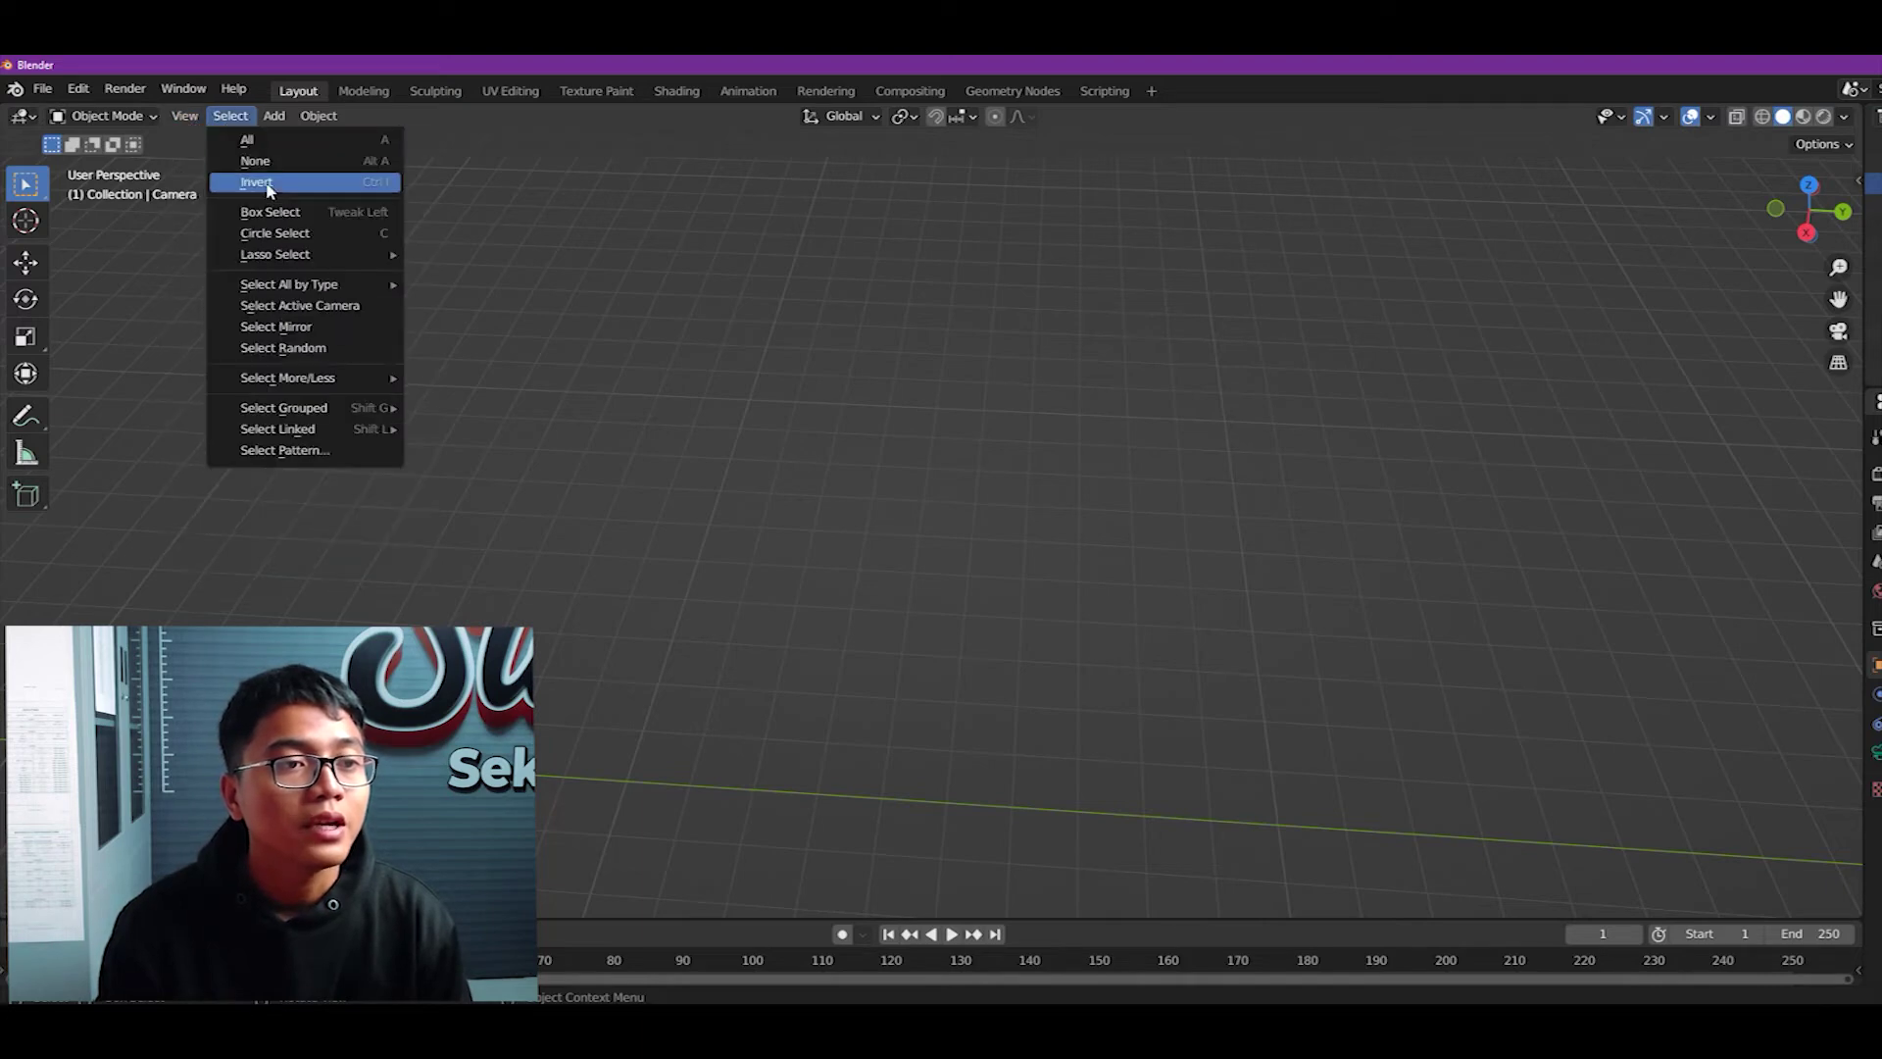
click(185, 116)
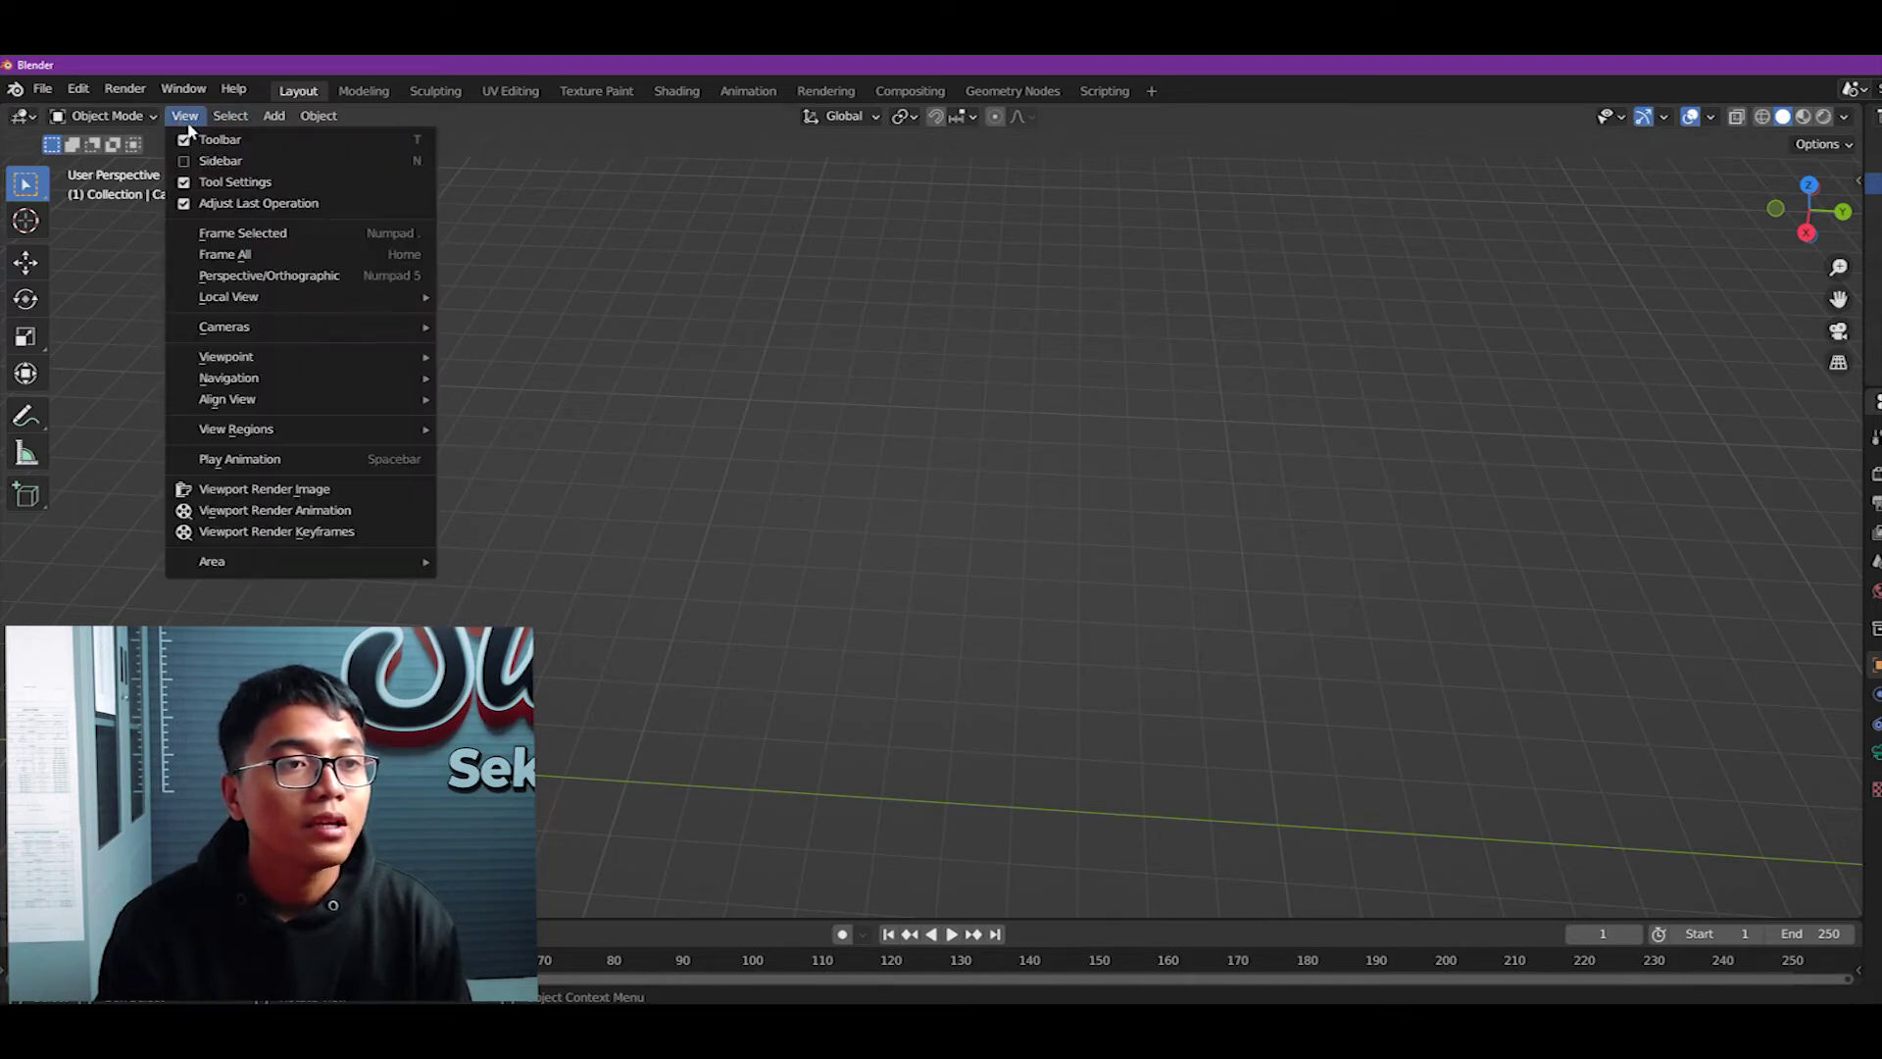
click(211, 254)
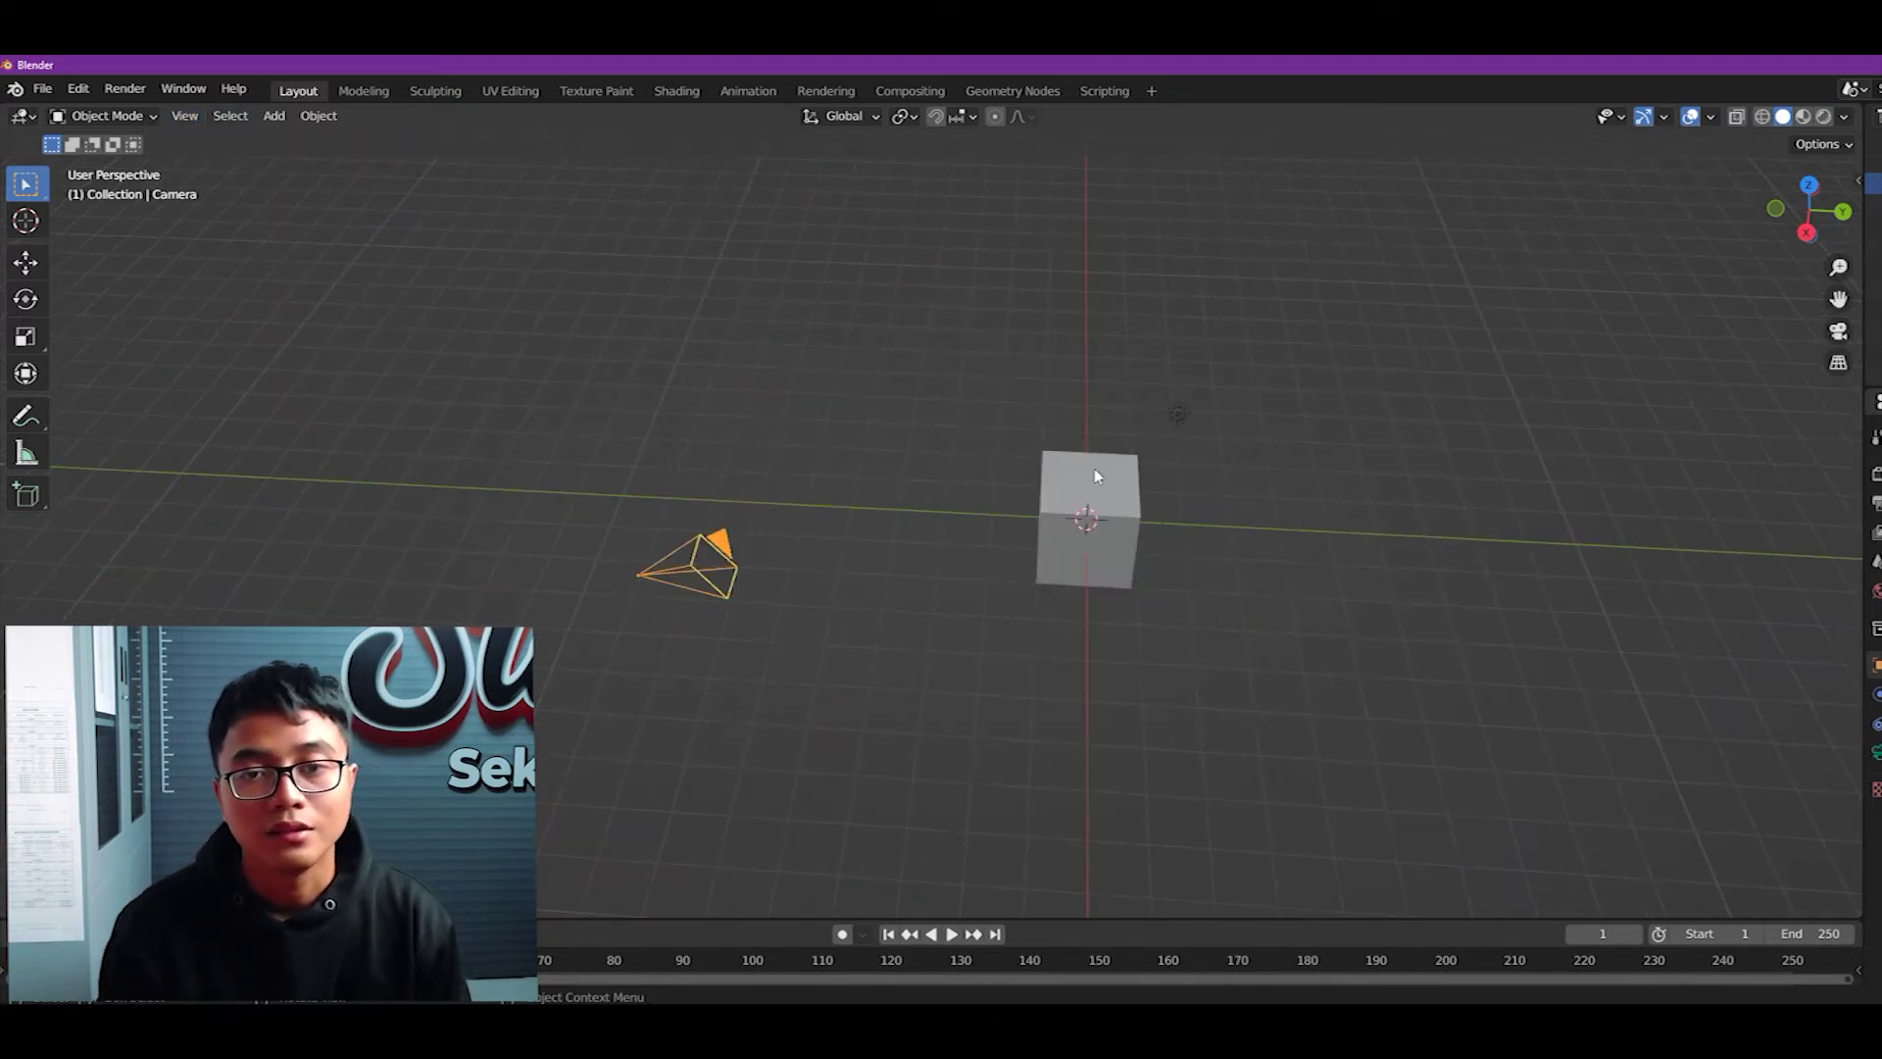
- Move the view far off over the empty grid and reframe all objects in the scene
mouse_move(1600, 443)
shift+middle_down()
mouse_move(1167, 464)
mouse_move(498, 549)
shift+middle_up()
shift+middle_drag(1296, 335, 567, 498)
shift+middle_drag(1136, 359, 468, 585)
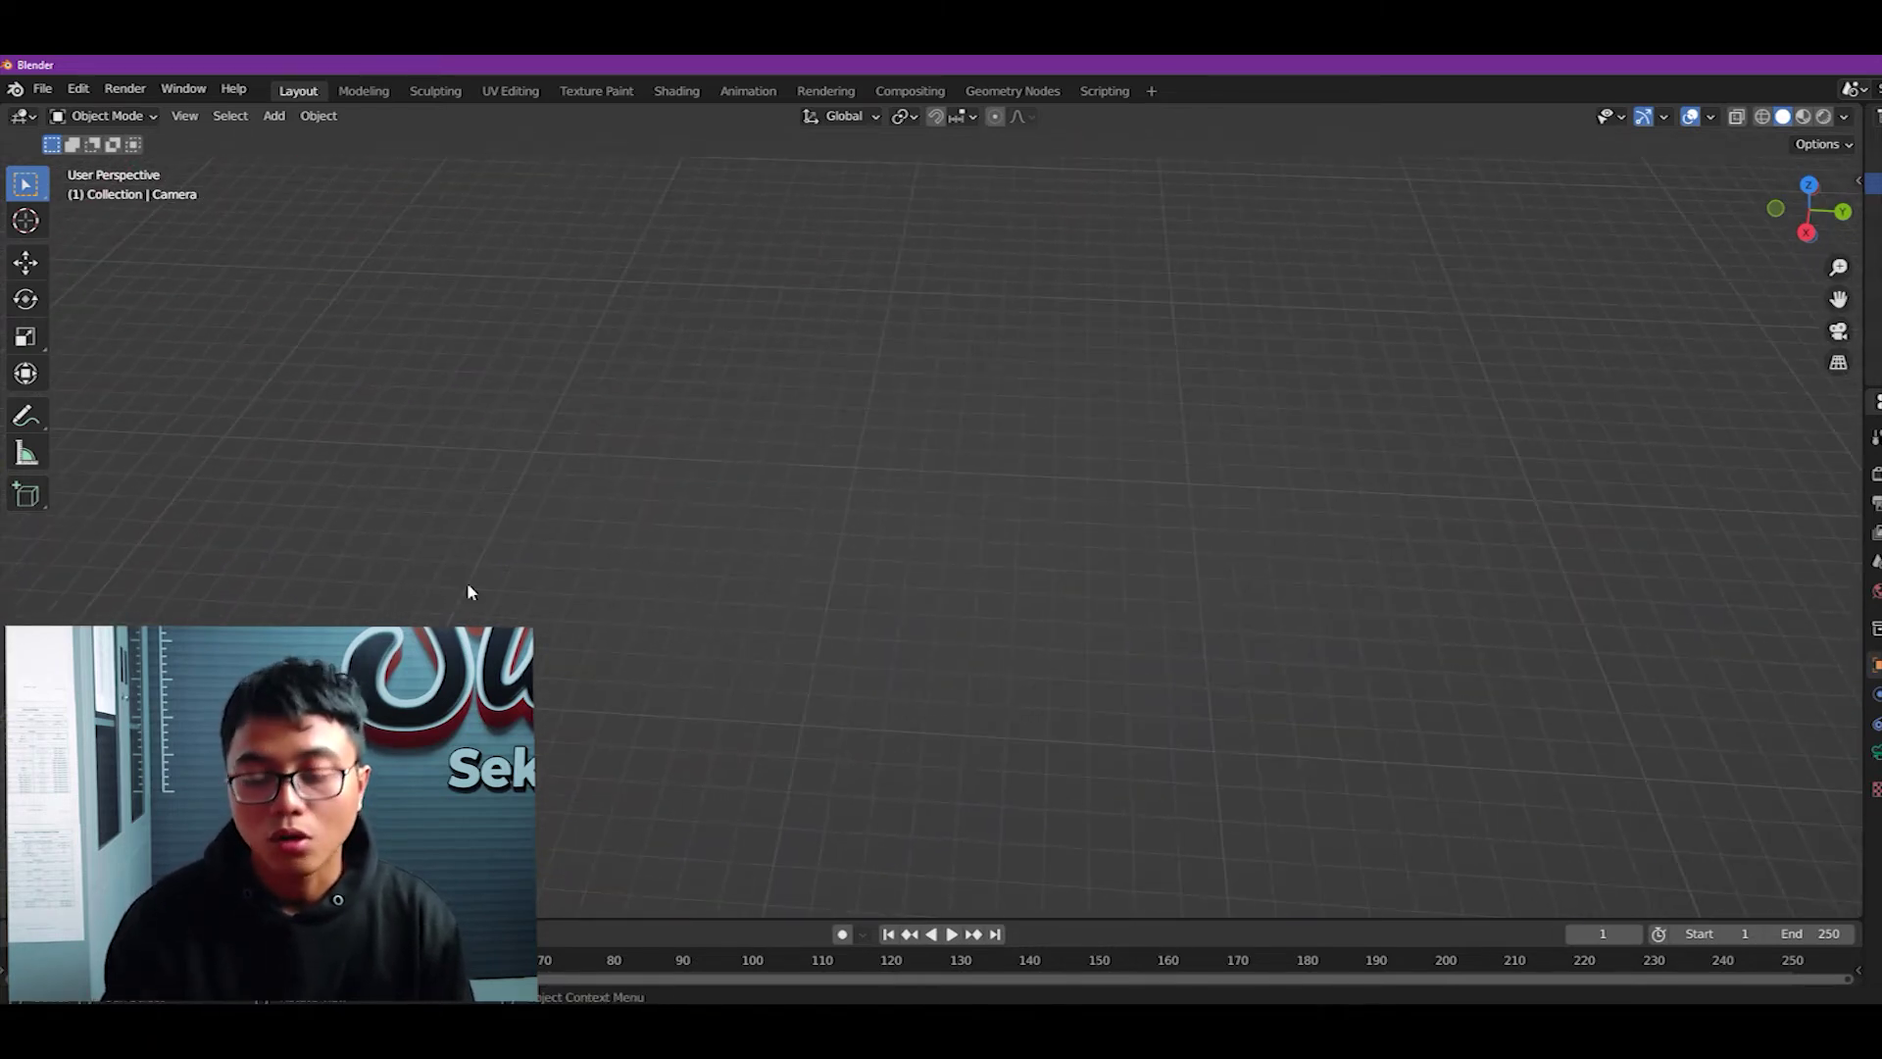
key(Home)
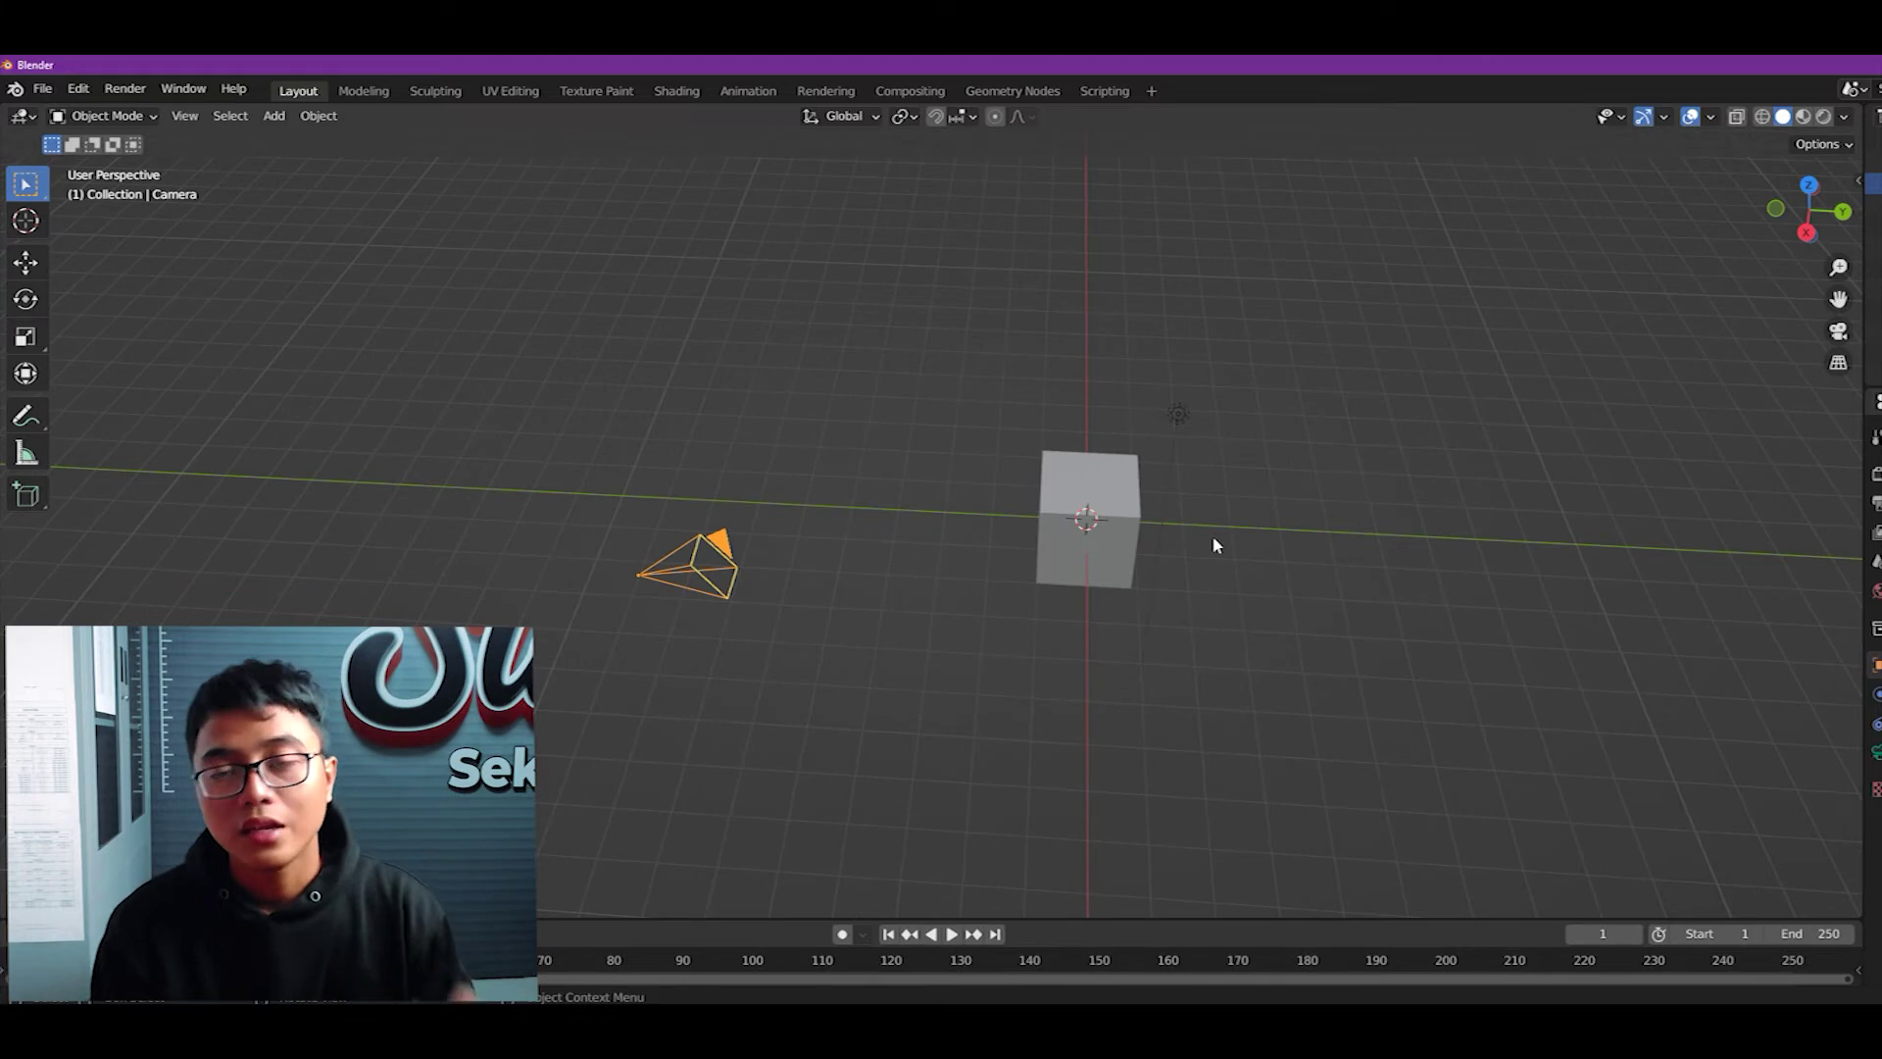
- Lower the viewing angle over the scene and switch to the preset Front viewpoint
shift+middle_drag(1192, 580, 1157, 443)
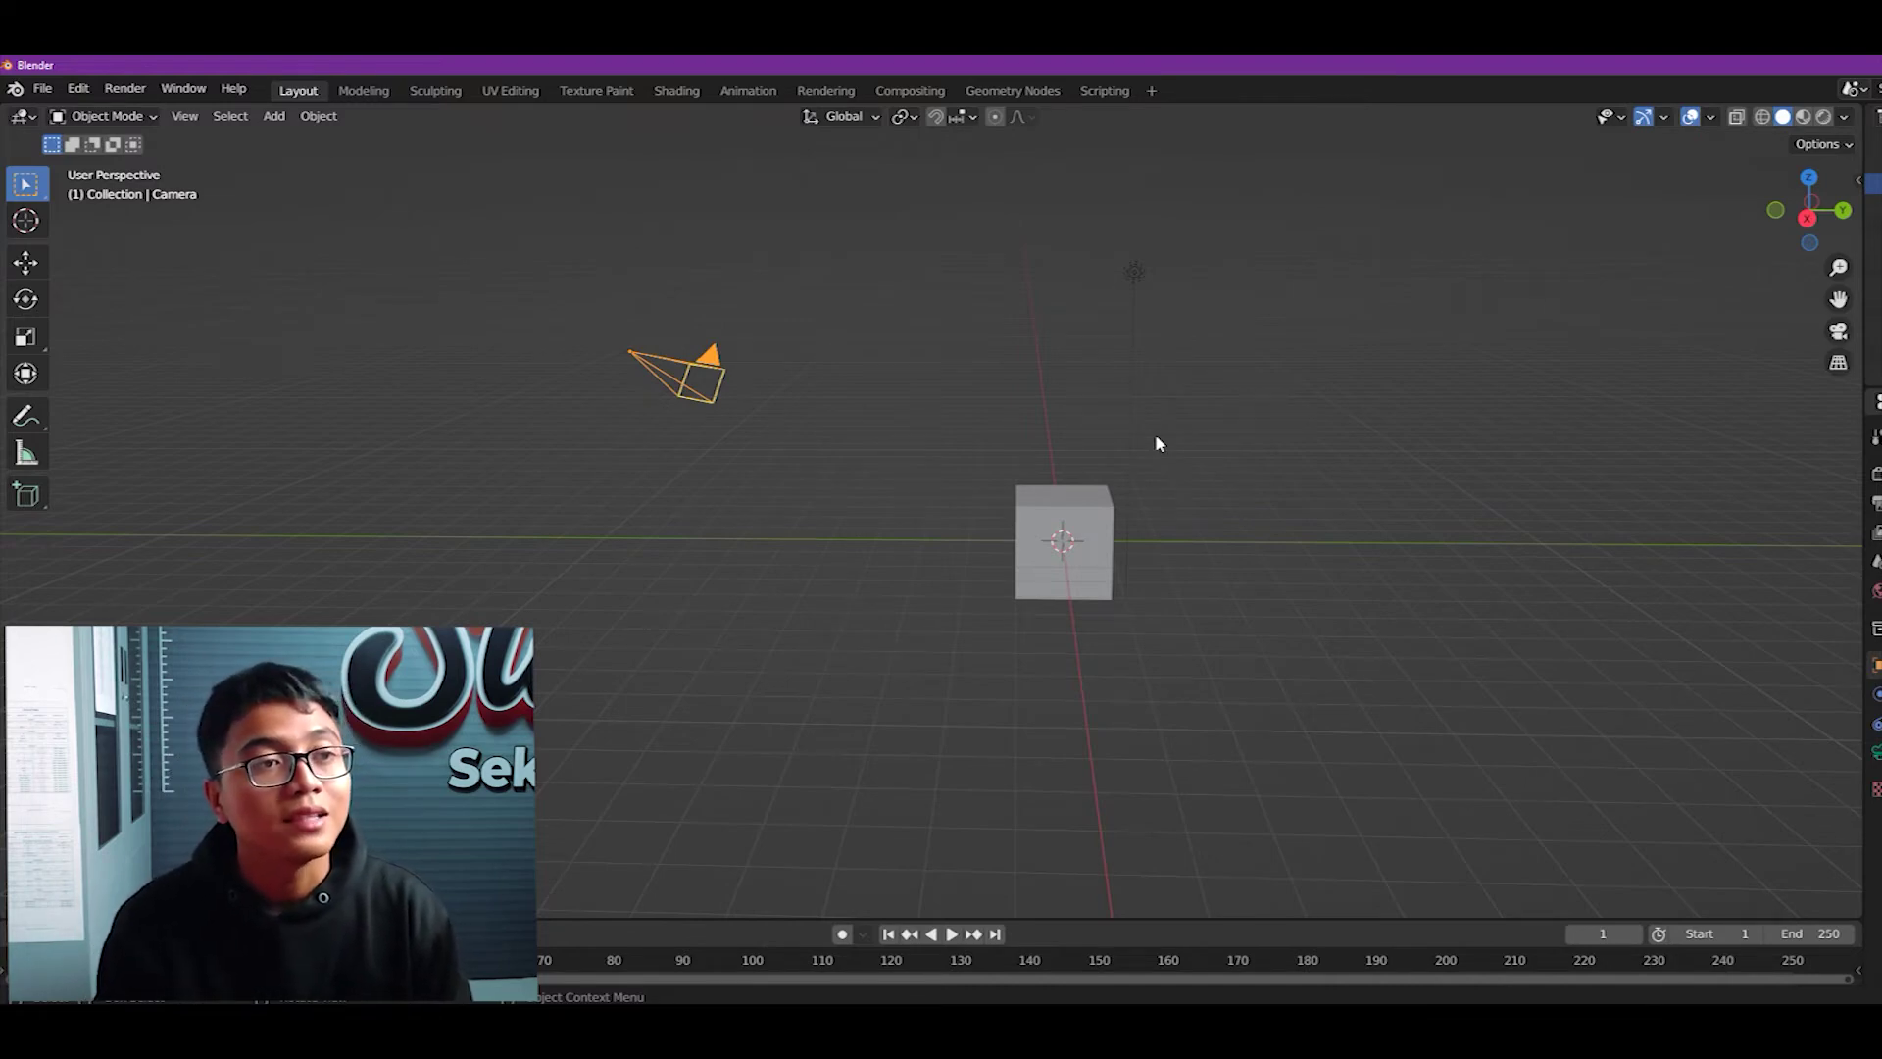
click(183, 116)
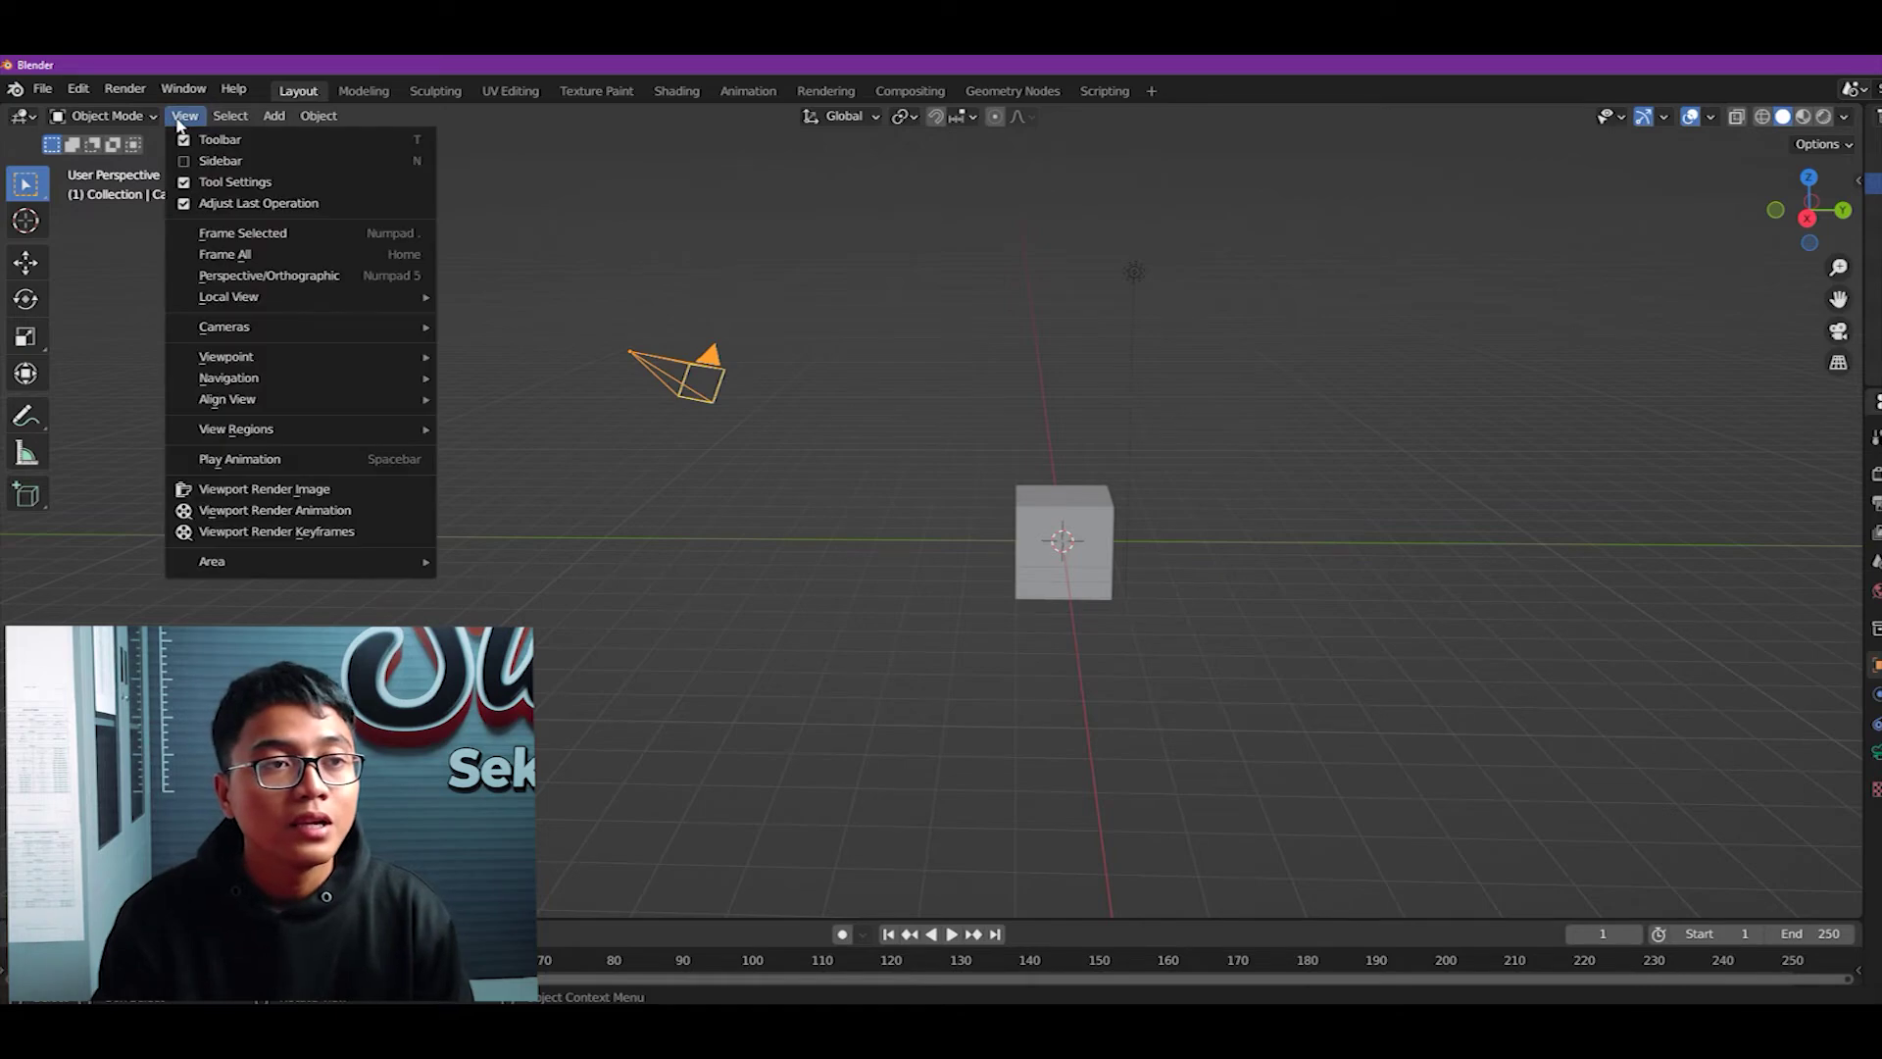
mouse_move(259, 365)
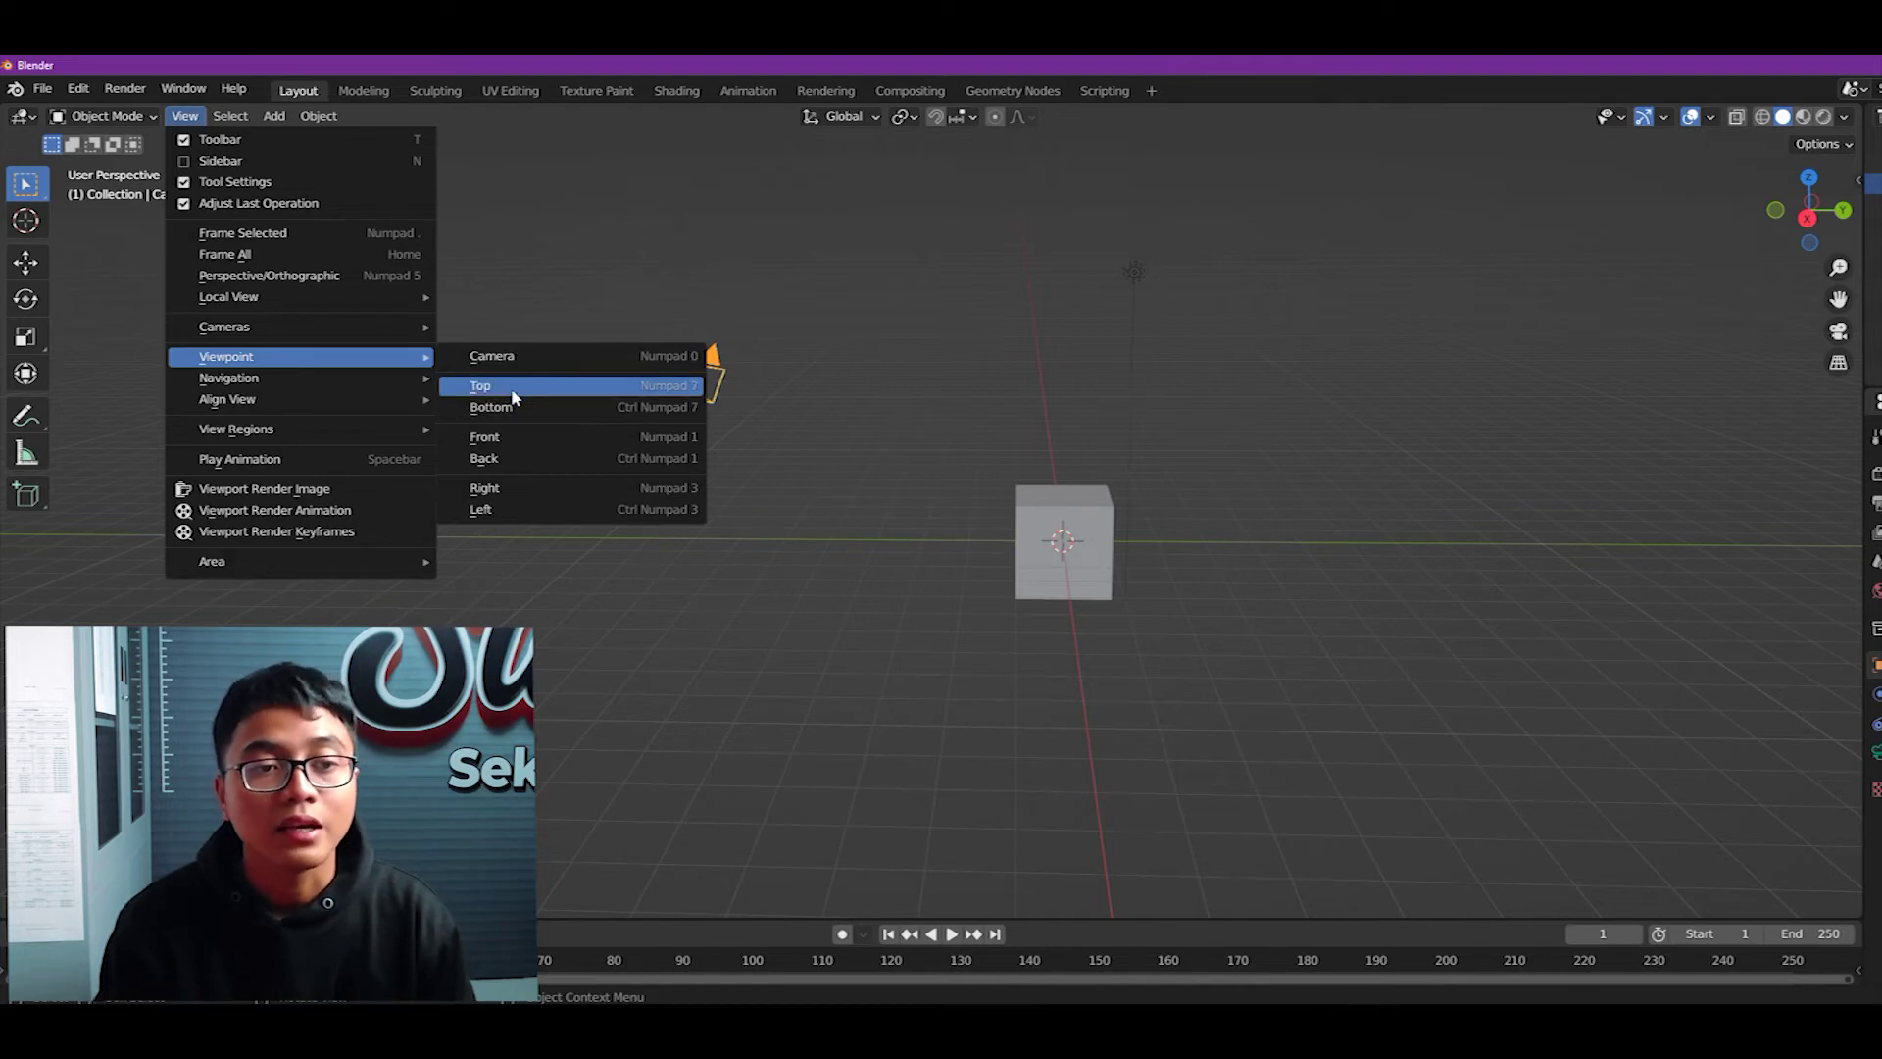
click(519, 442)
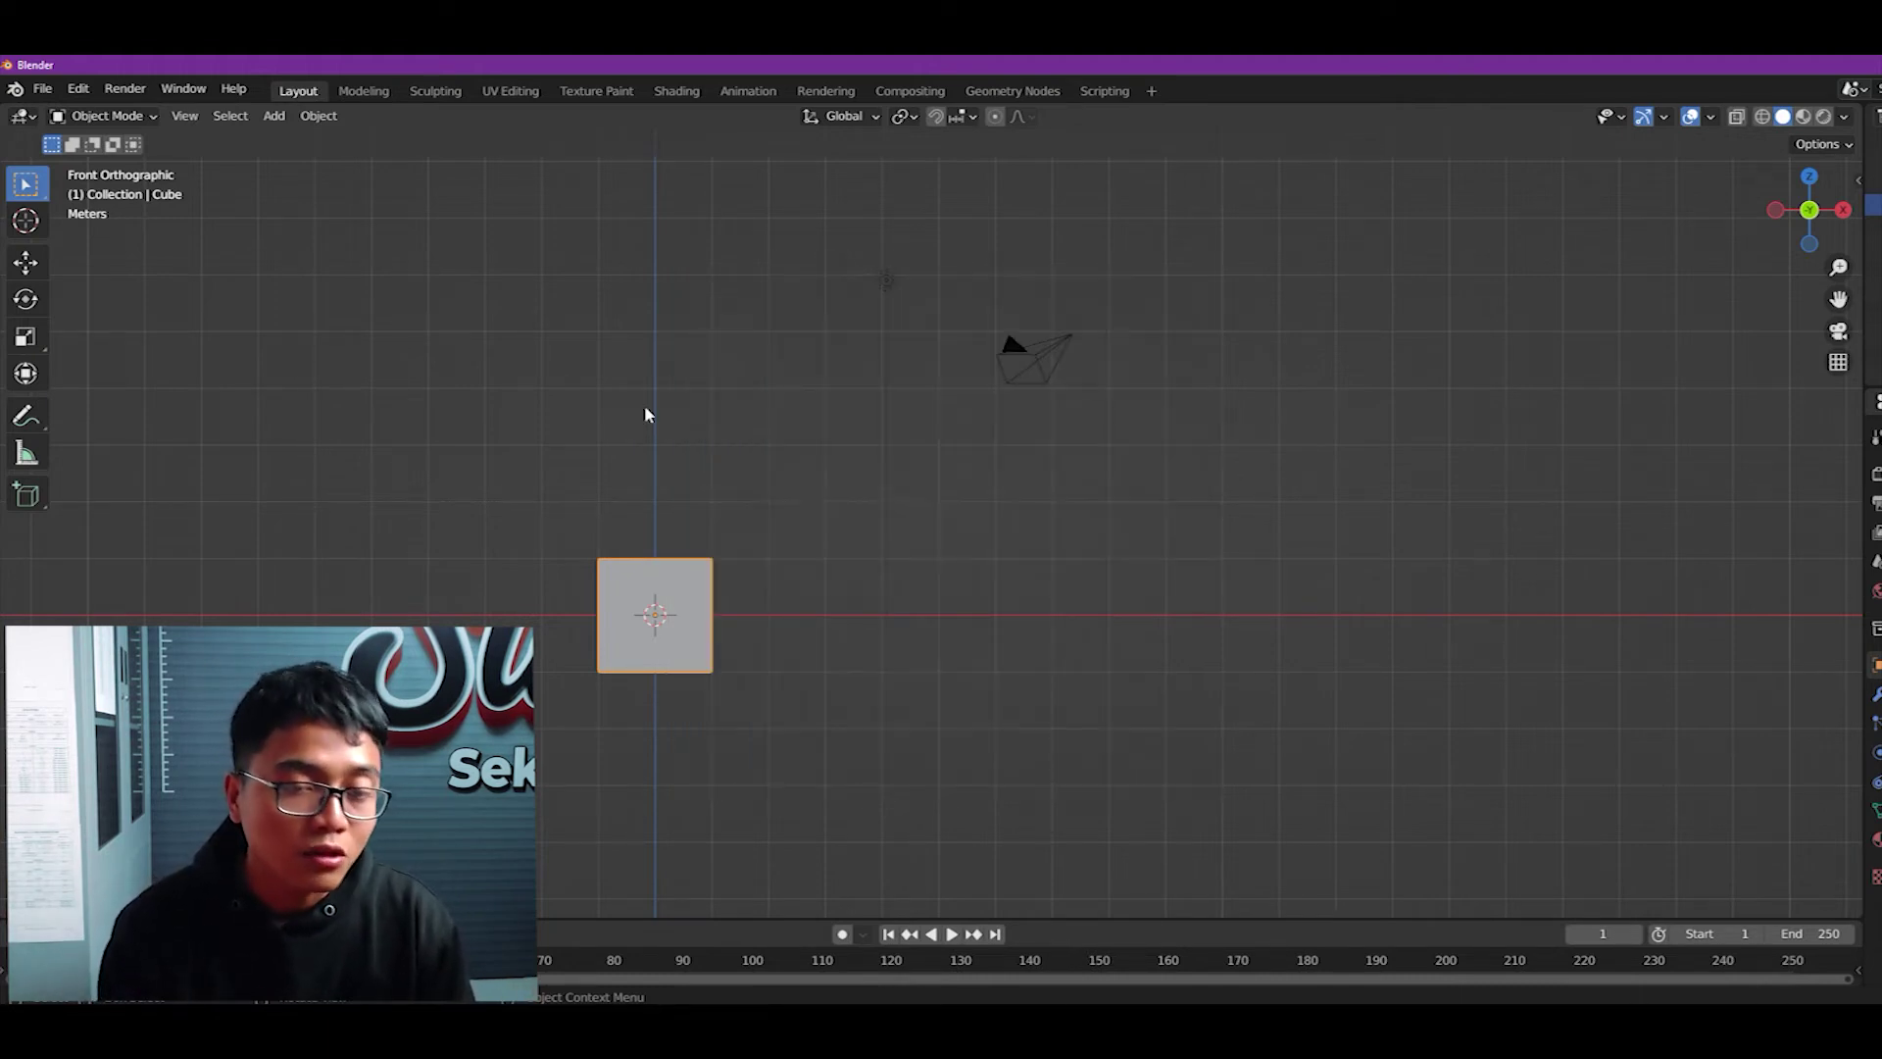
- Check the available preset viewpoints and switch the view to Right orthographic
key(grave)
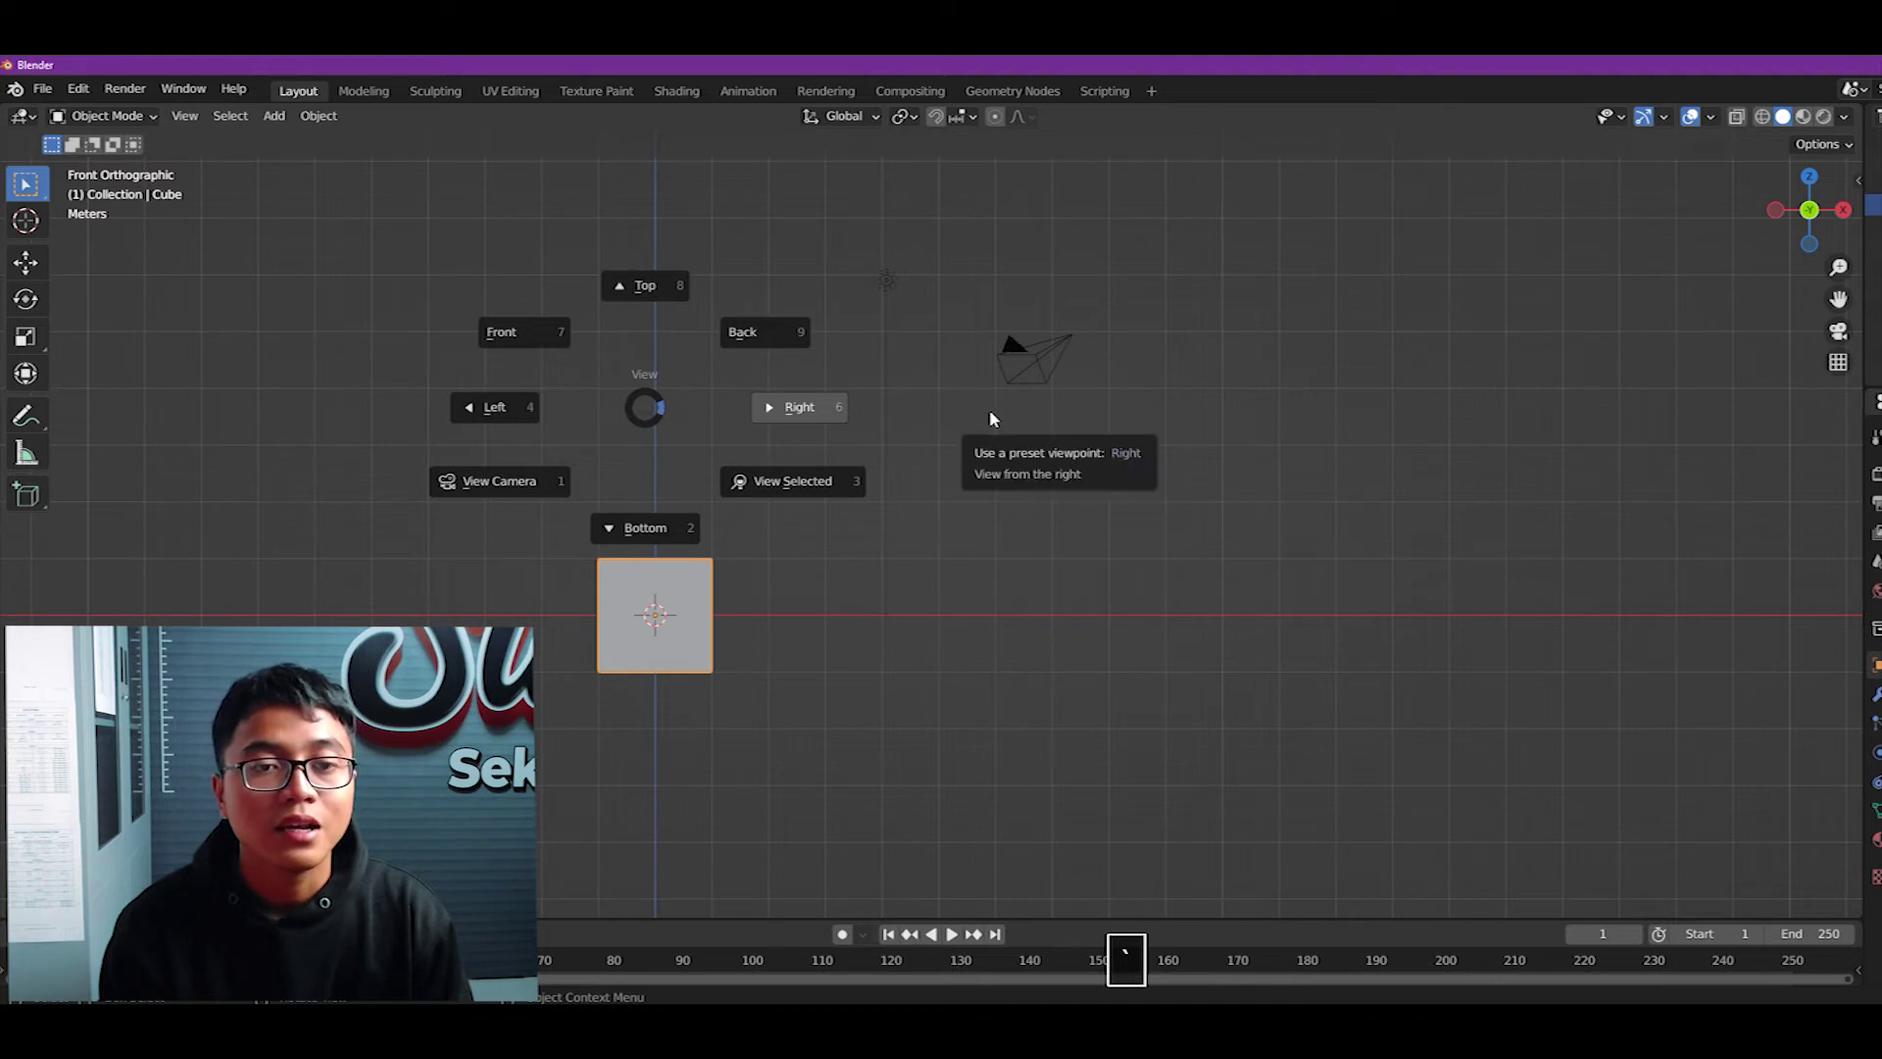
key(Escape)
key(KP_3)
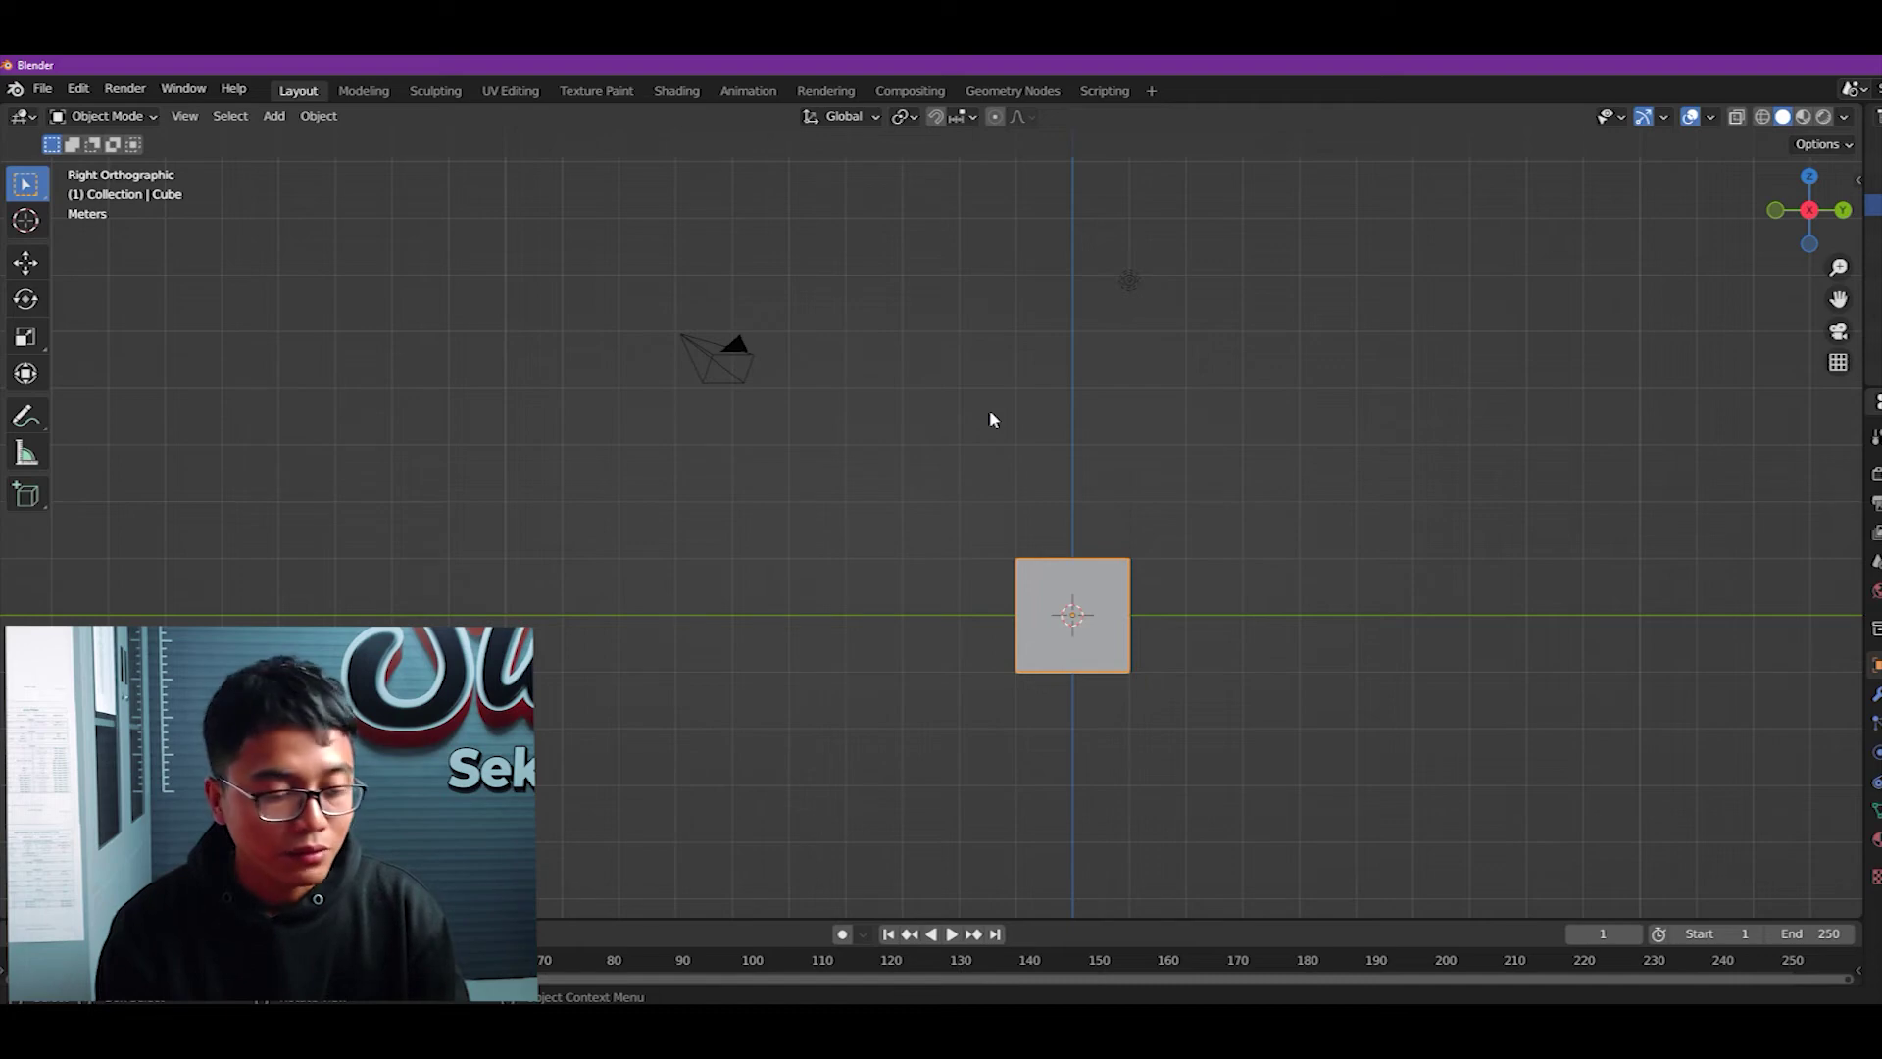
- Switch through the preset Front, Right and Left orthographic viewpoints of the cube
key(grave)
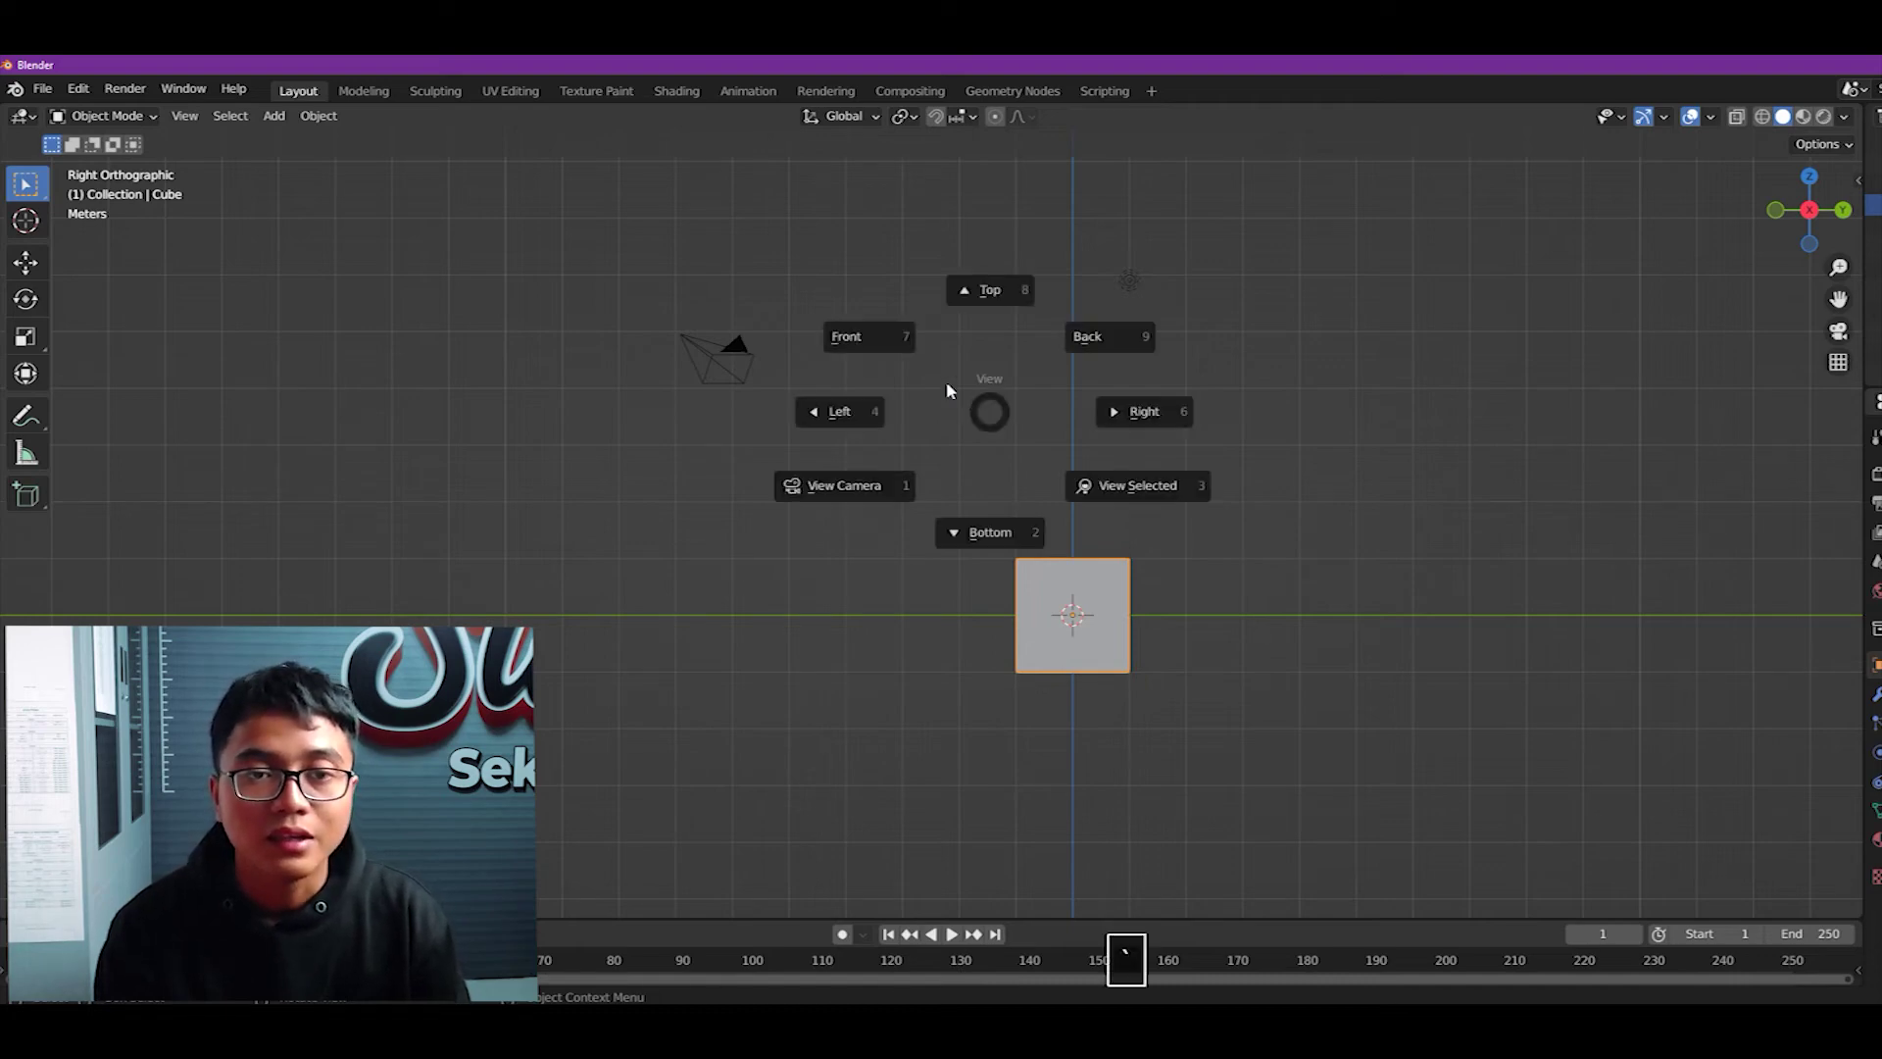
click(816, 303)
key(grave)
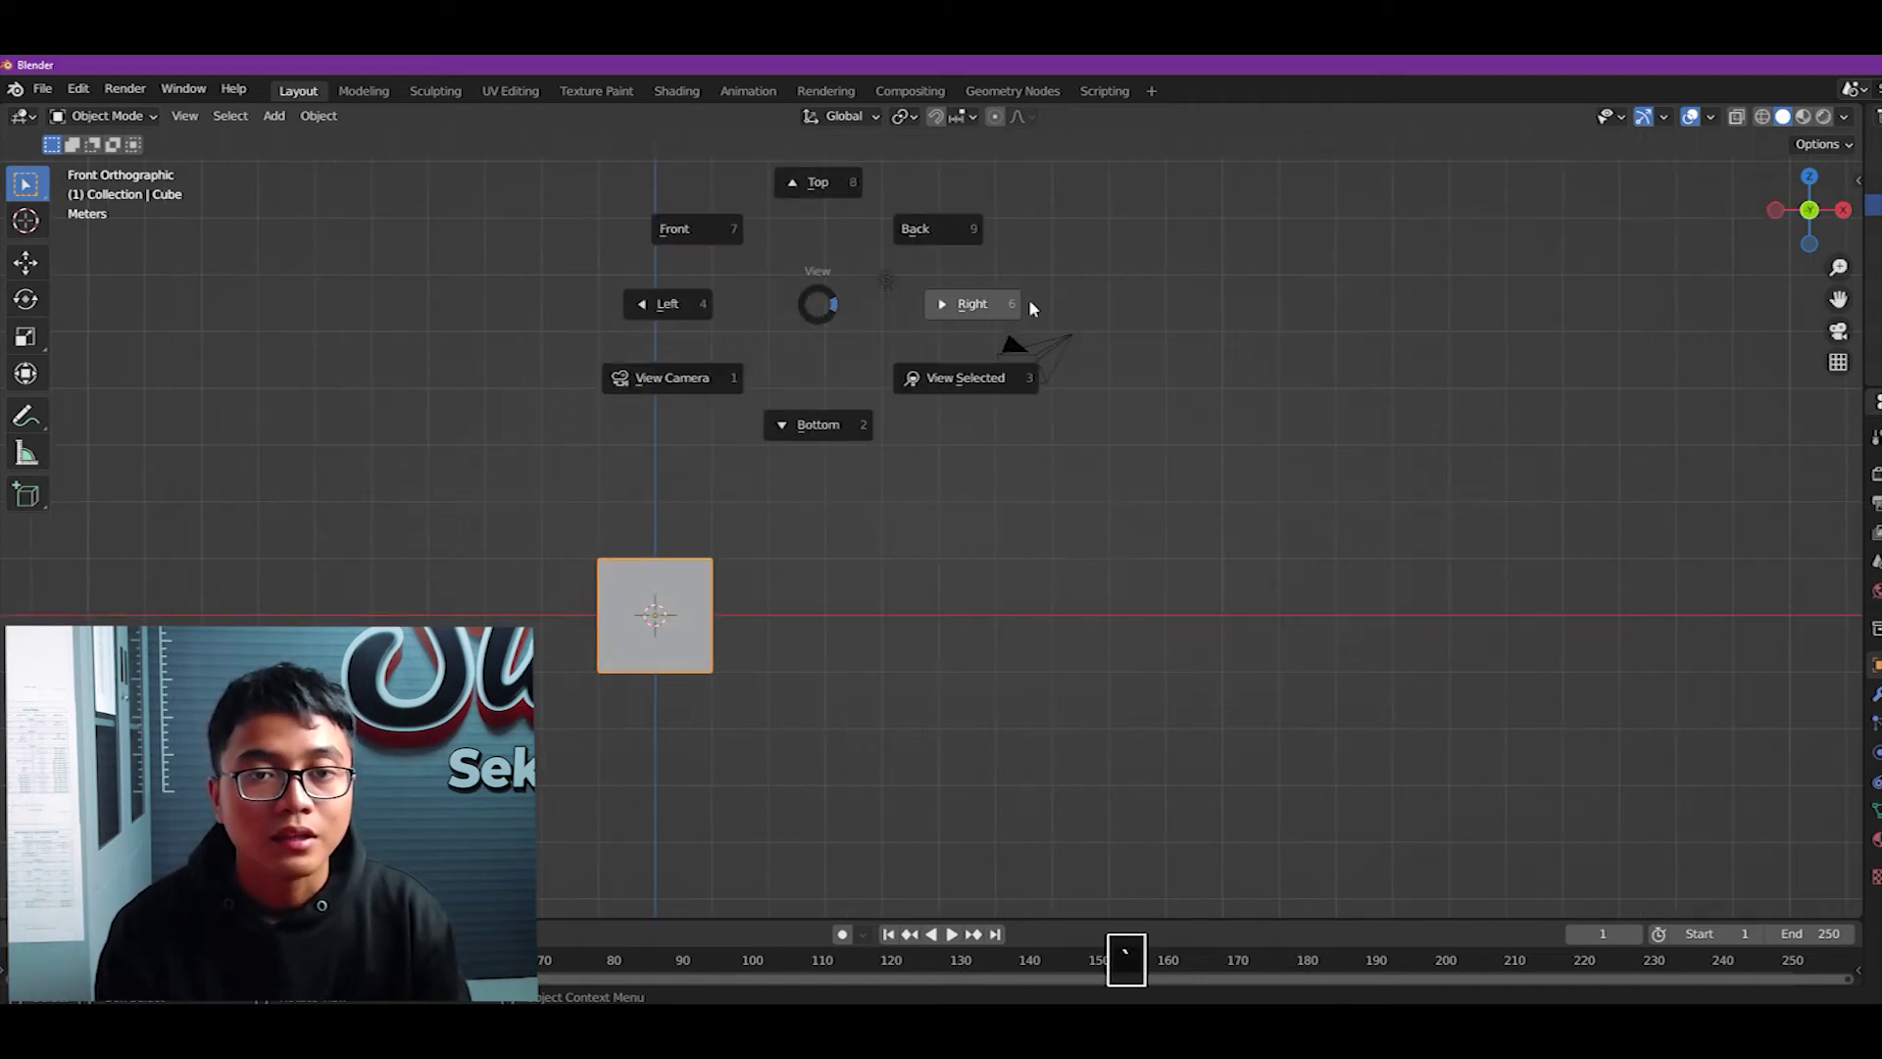
click(1027, 300)
key(grave)
click(840, 306)
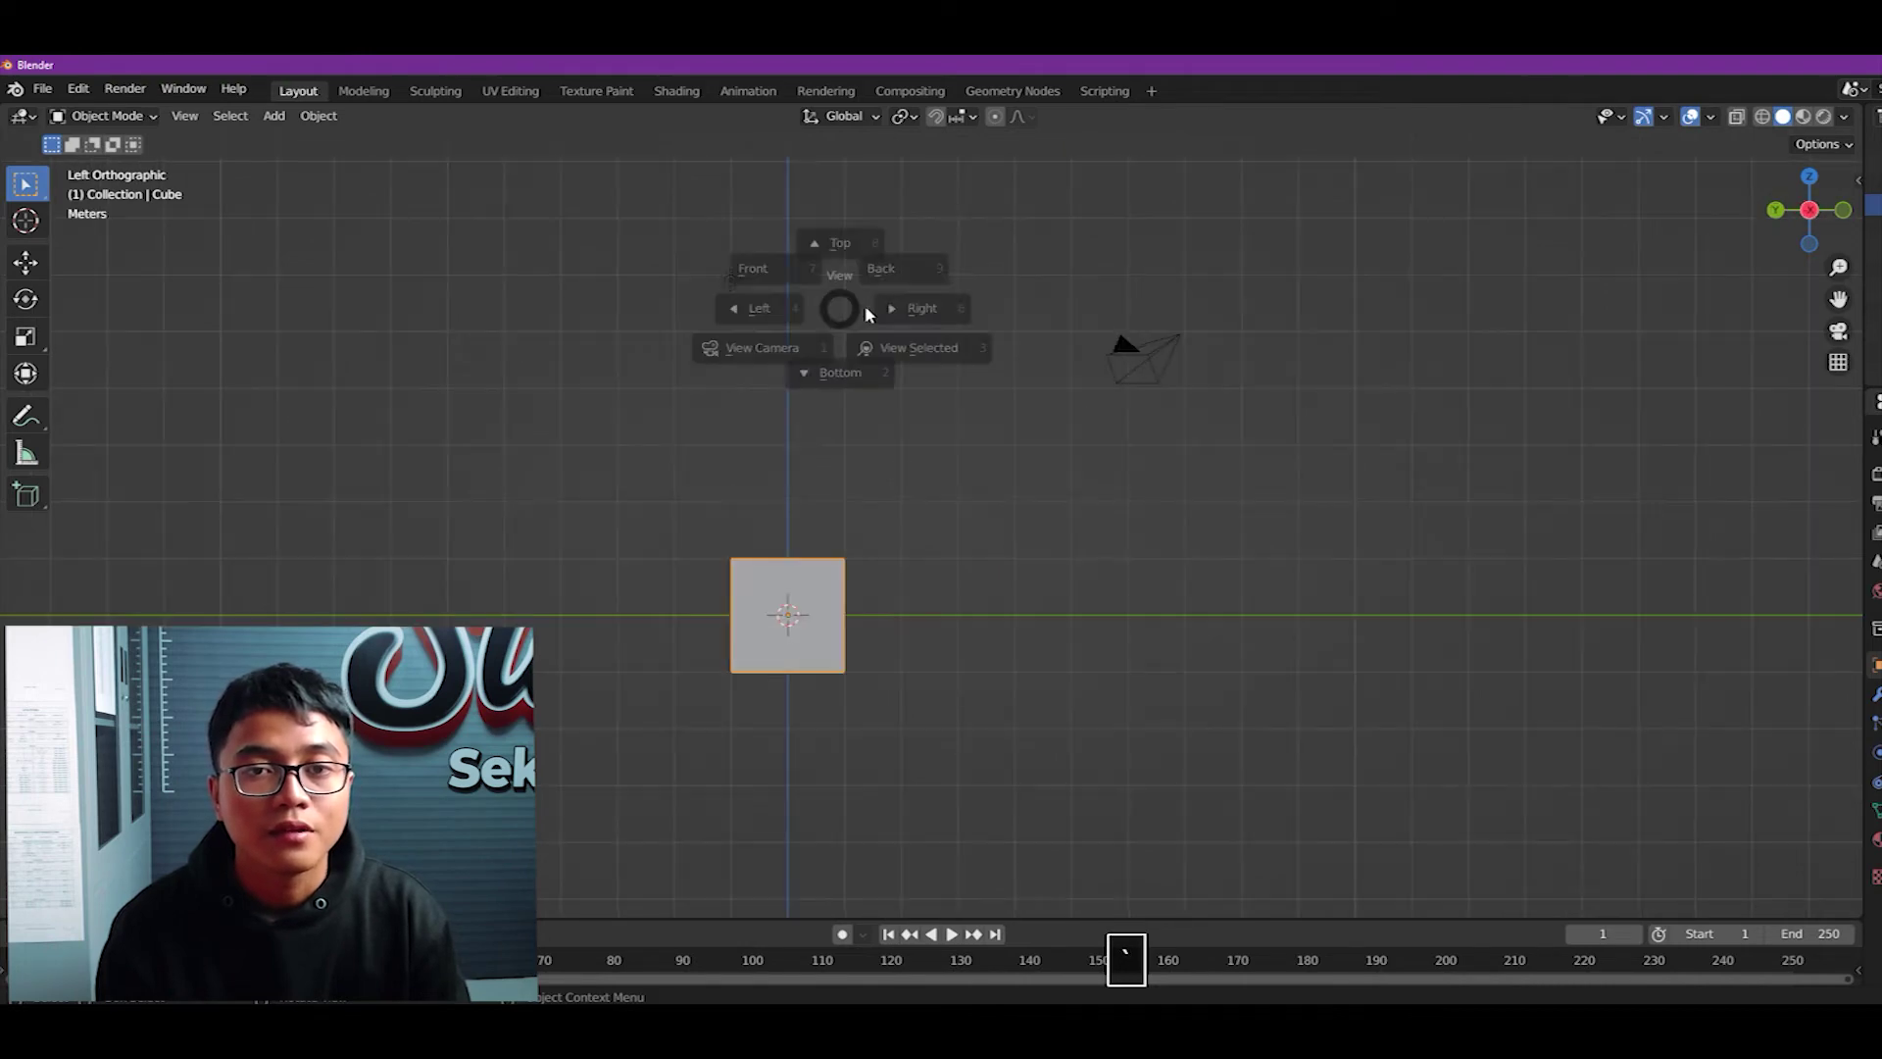
- Switch through the preset Back, Top and Bottom orthographic viewpoints of the cube
key(grave)
click(1000, 186)
key(grave)
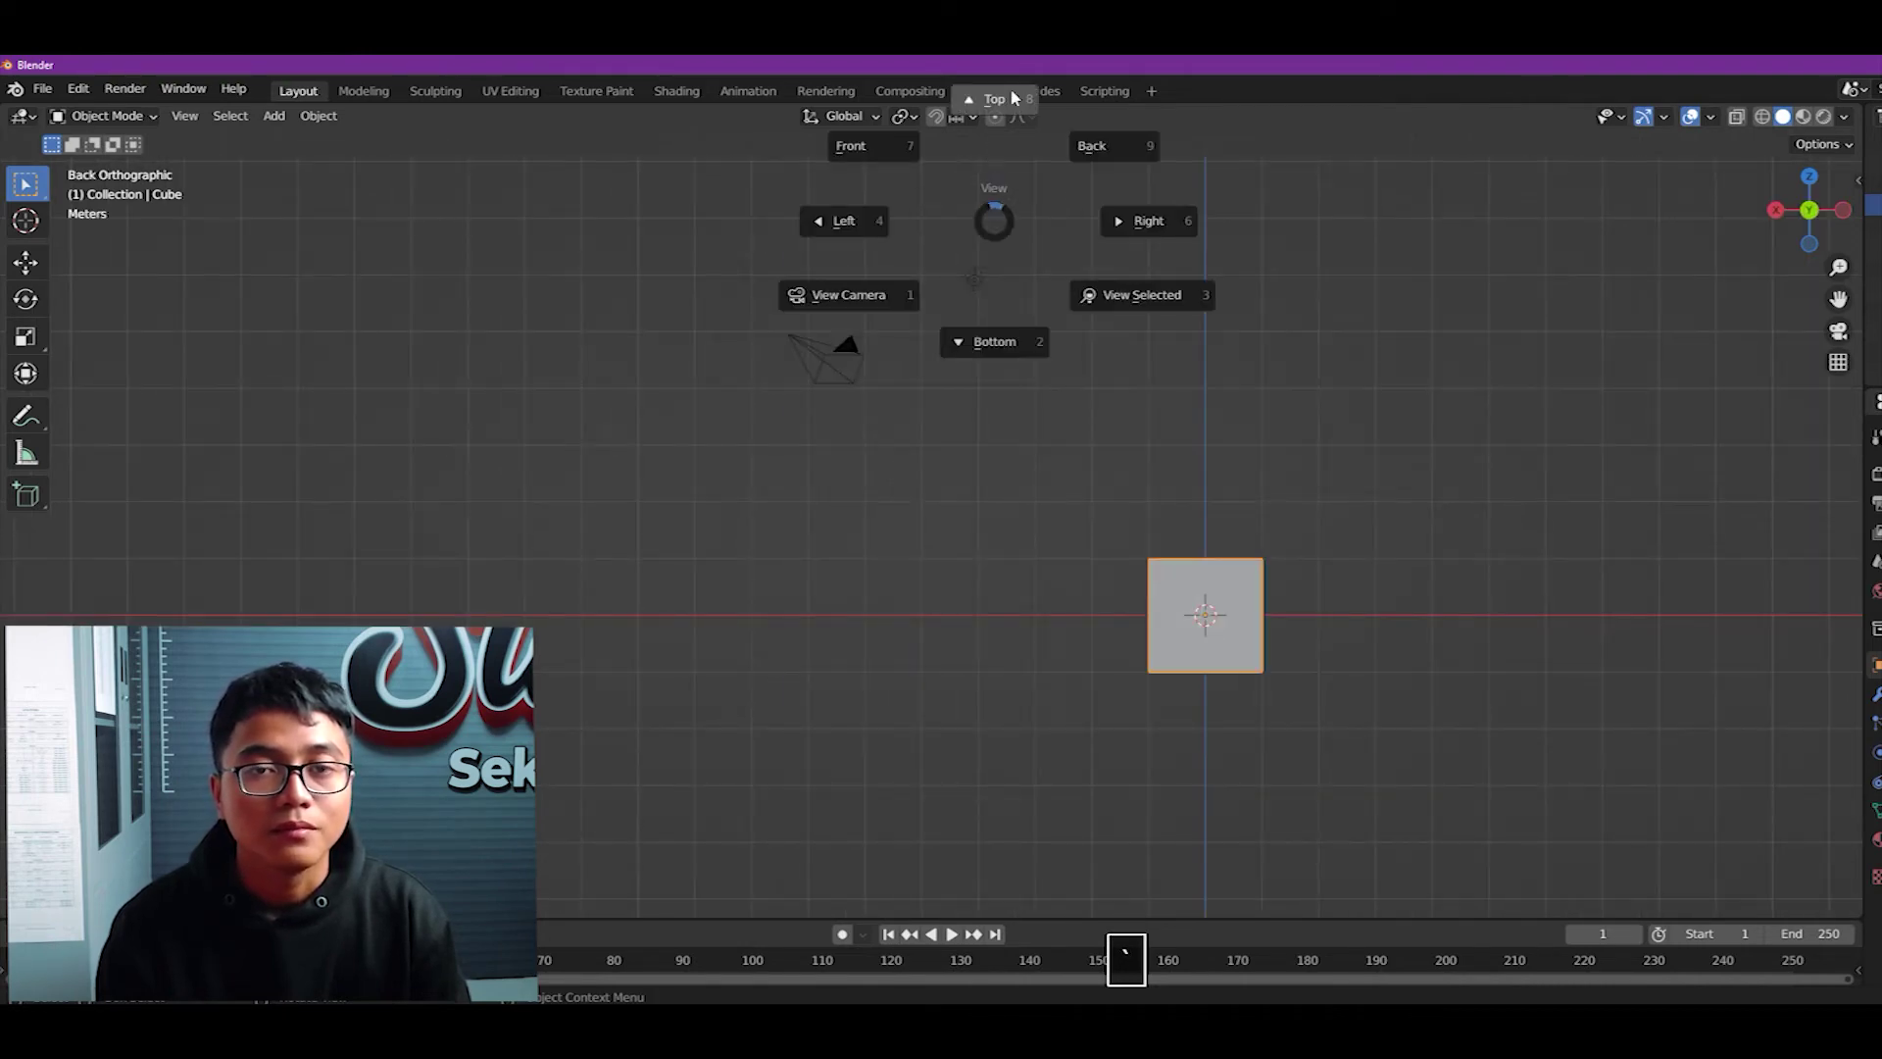
click(1014, 97)
key(grave)
click(926, 467)
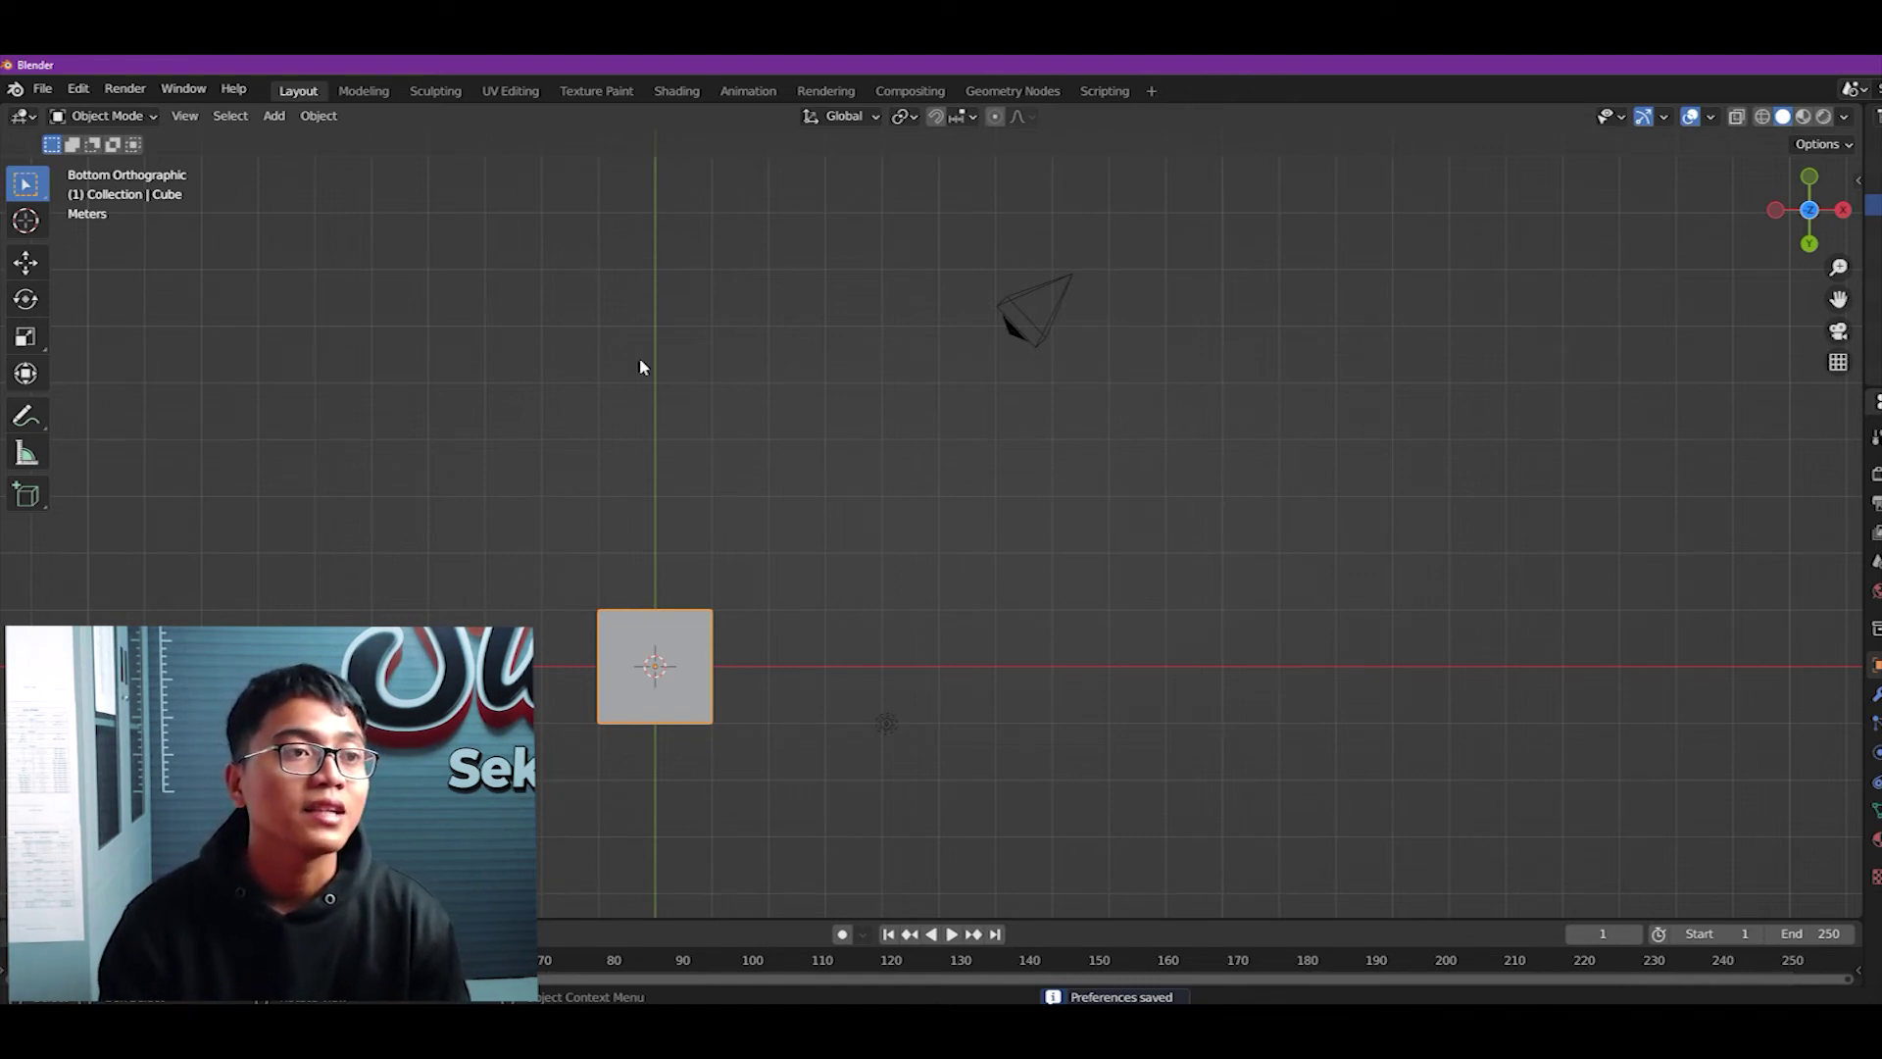
- Enable Emulate 3 Button Mouse in the Input preferences and save the preferences
click(78, 89)
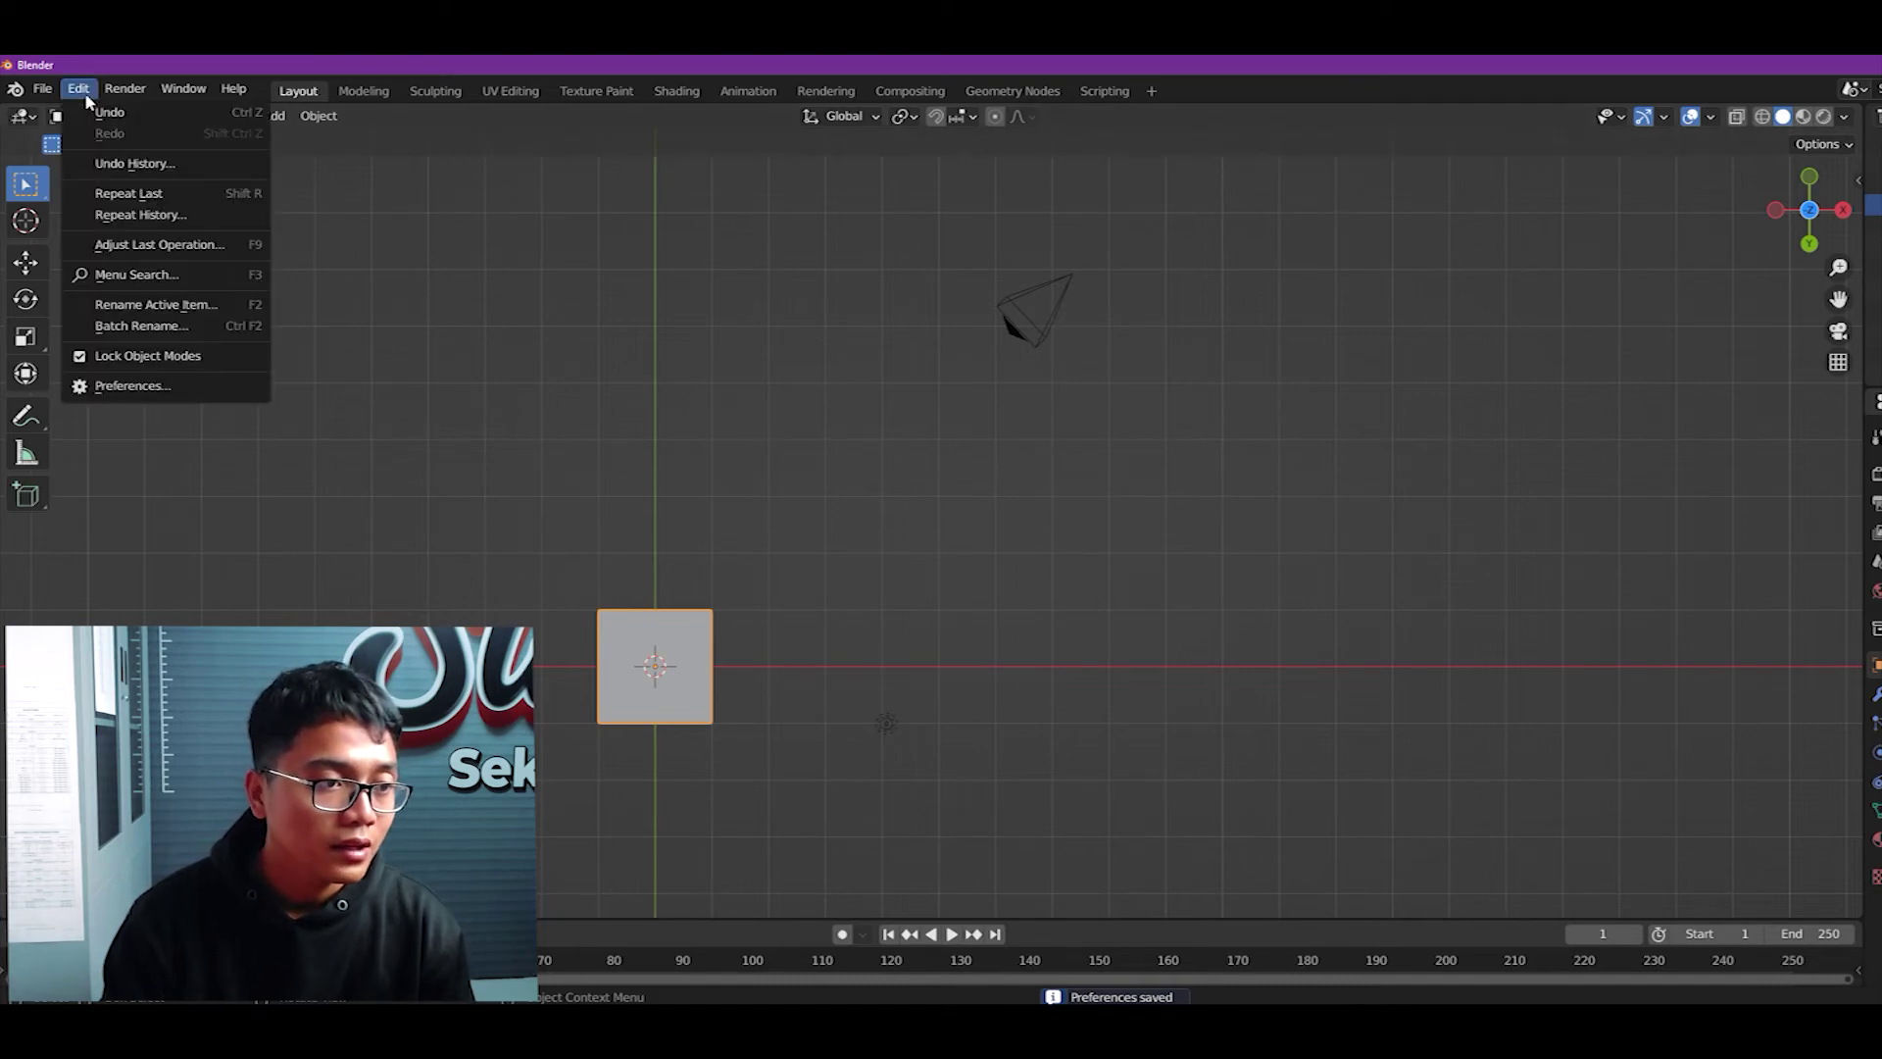
click(174, 385)
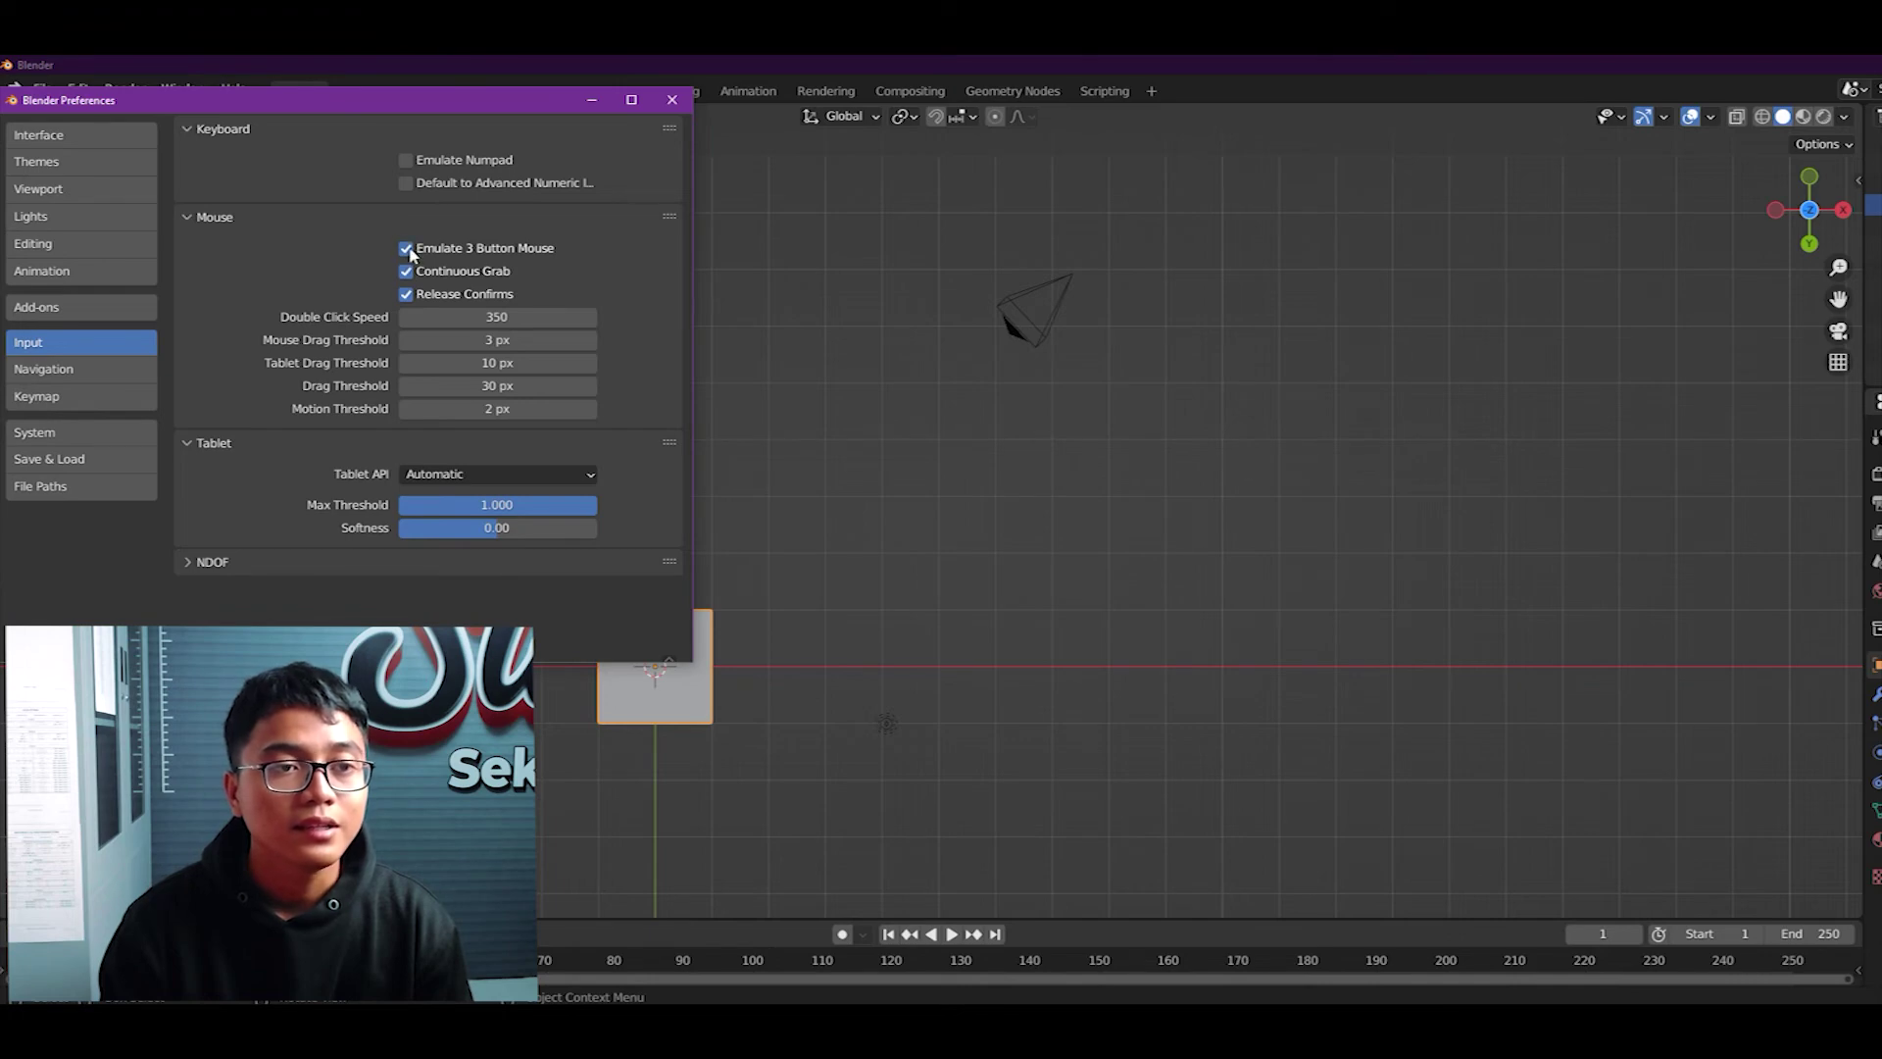
click(24, 644)
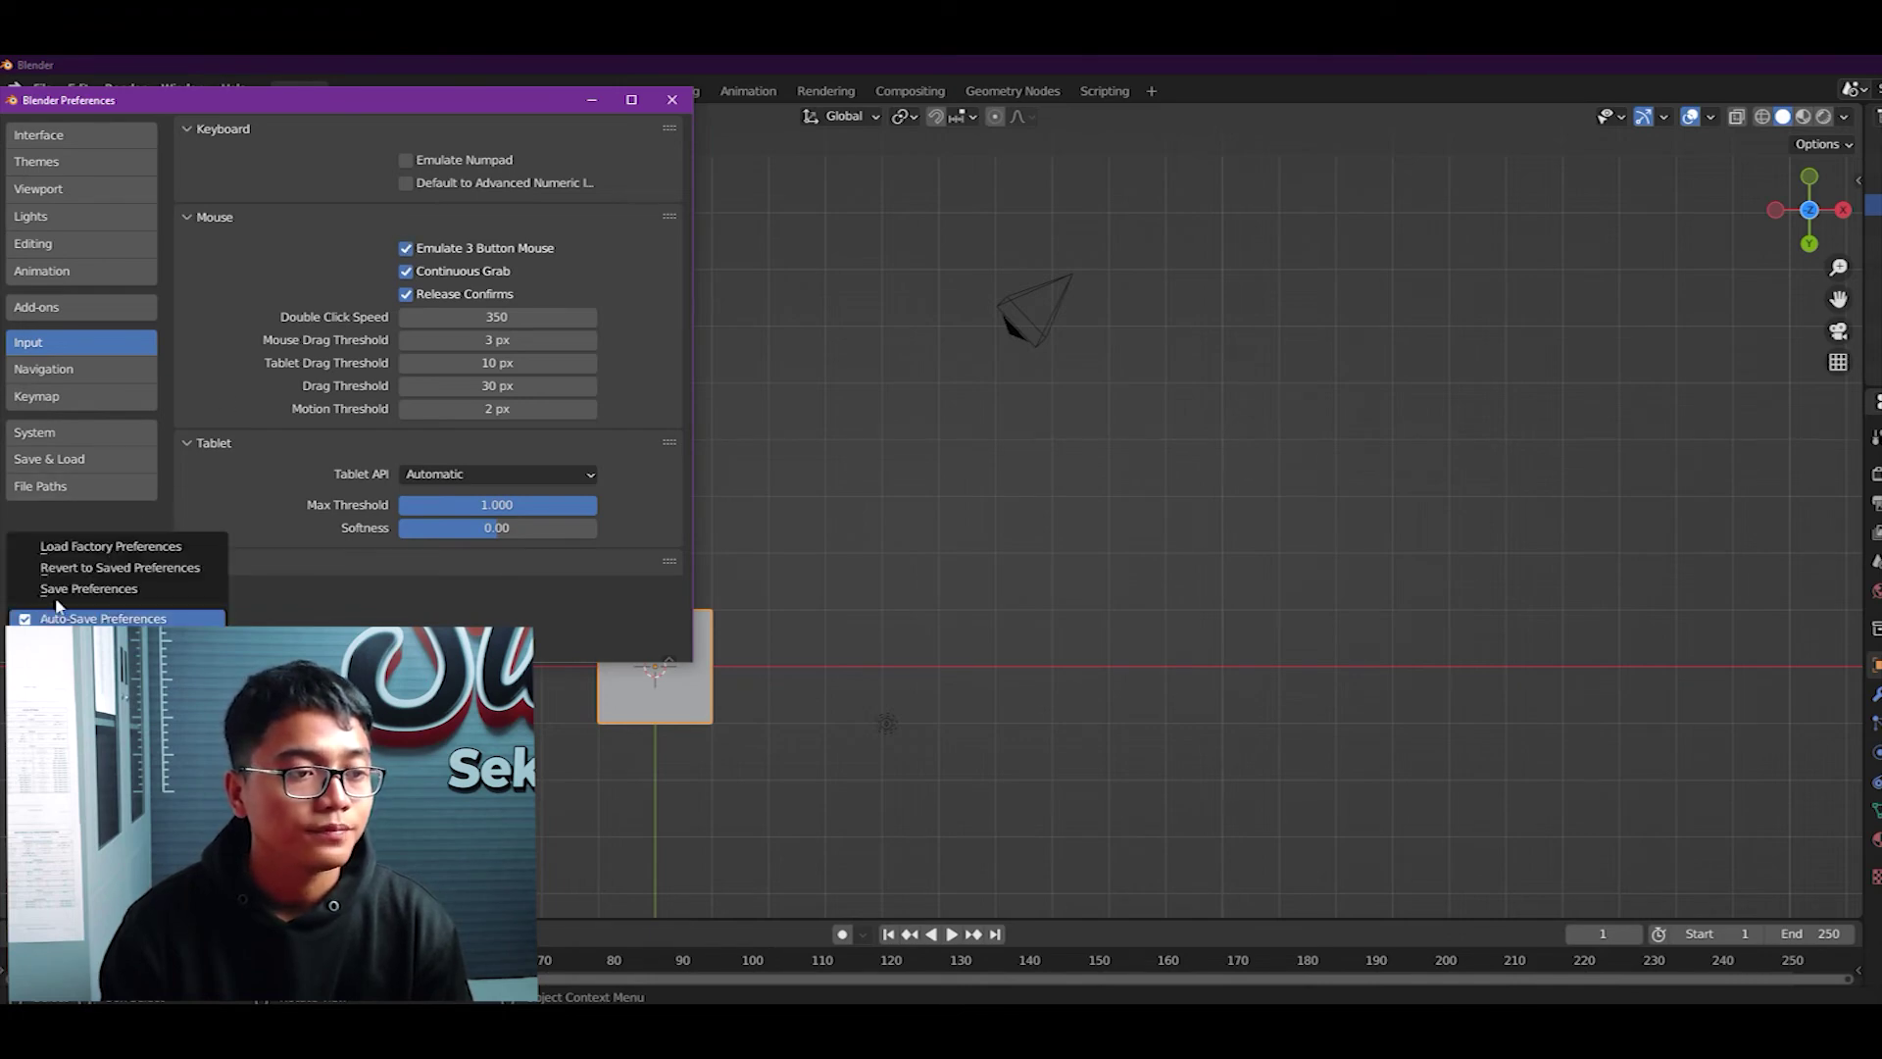
click(90, 588)
click(671, 101)
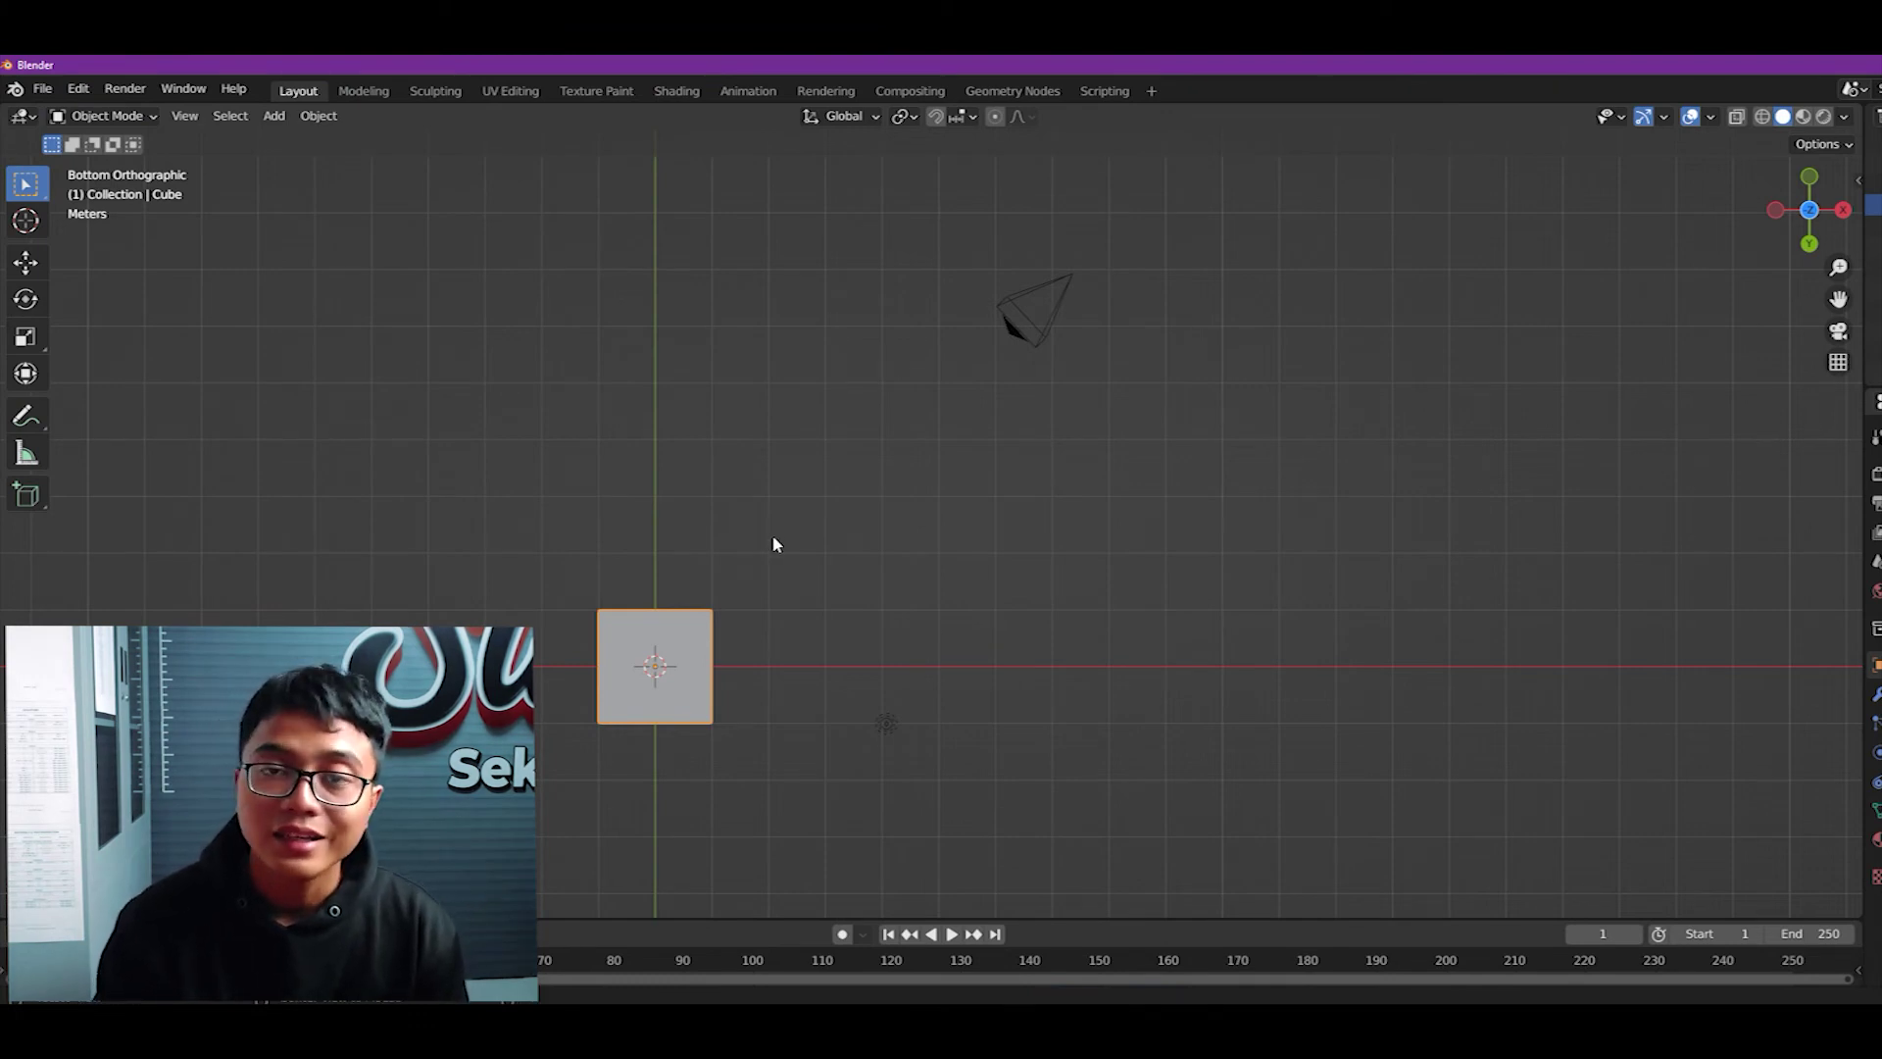
- Orbit the view to an elevated perspective of the cube and shift it with the pan gizmo
alt+drag(772, 544, 541, 810)
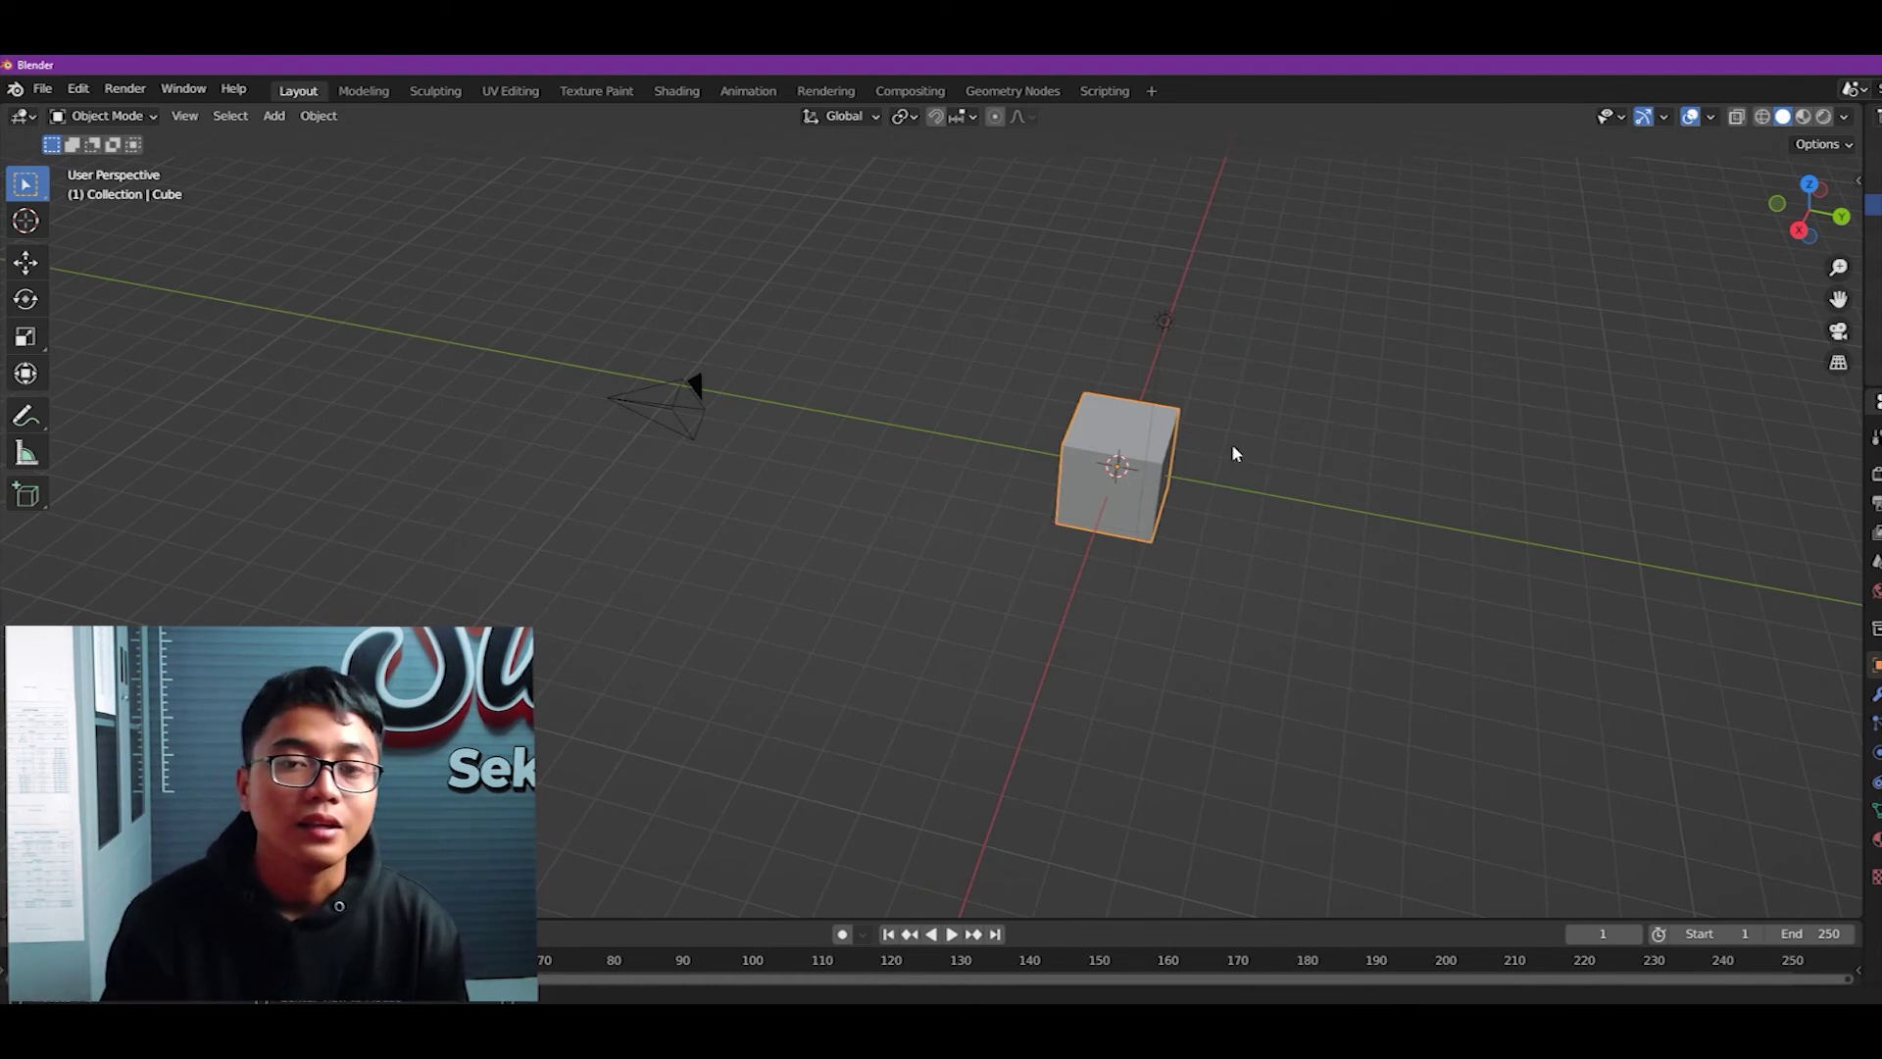
alt+drag(1231, 445, 1398, 455)
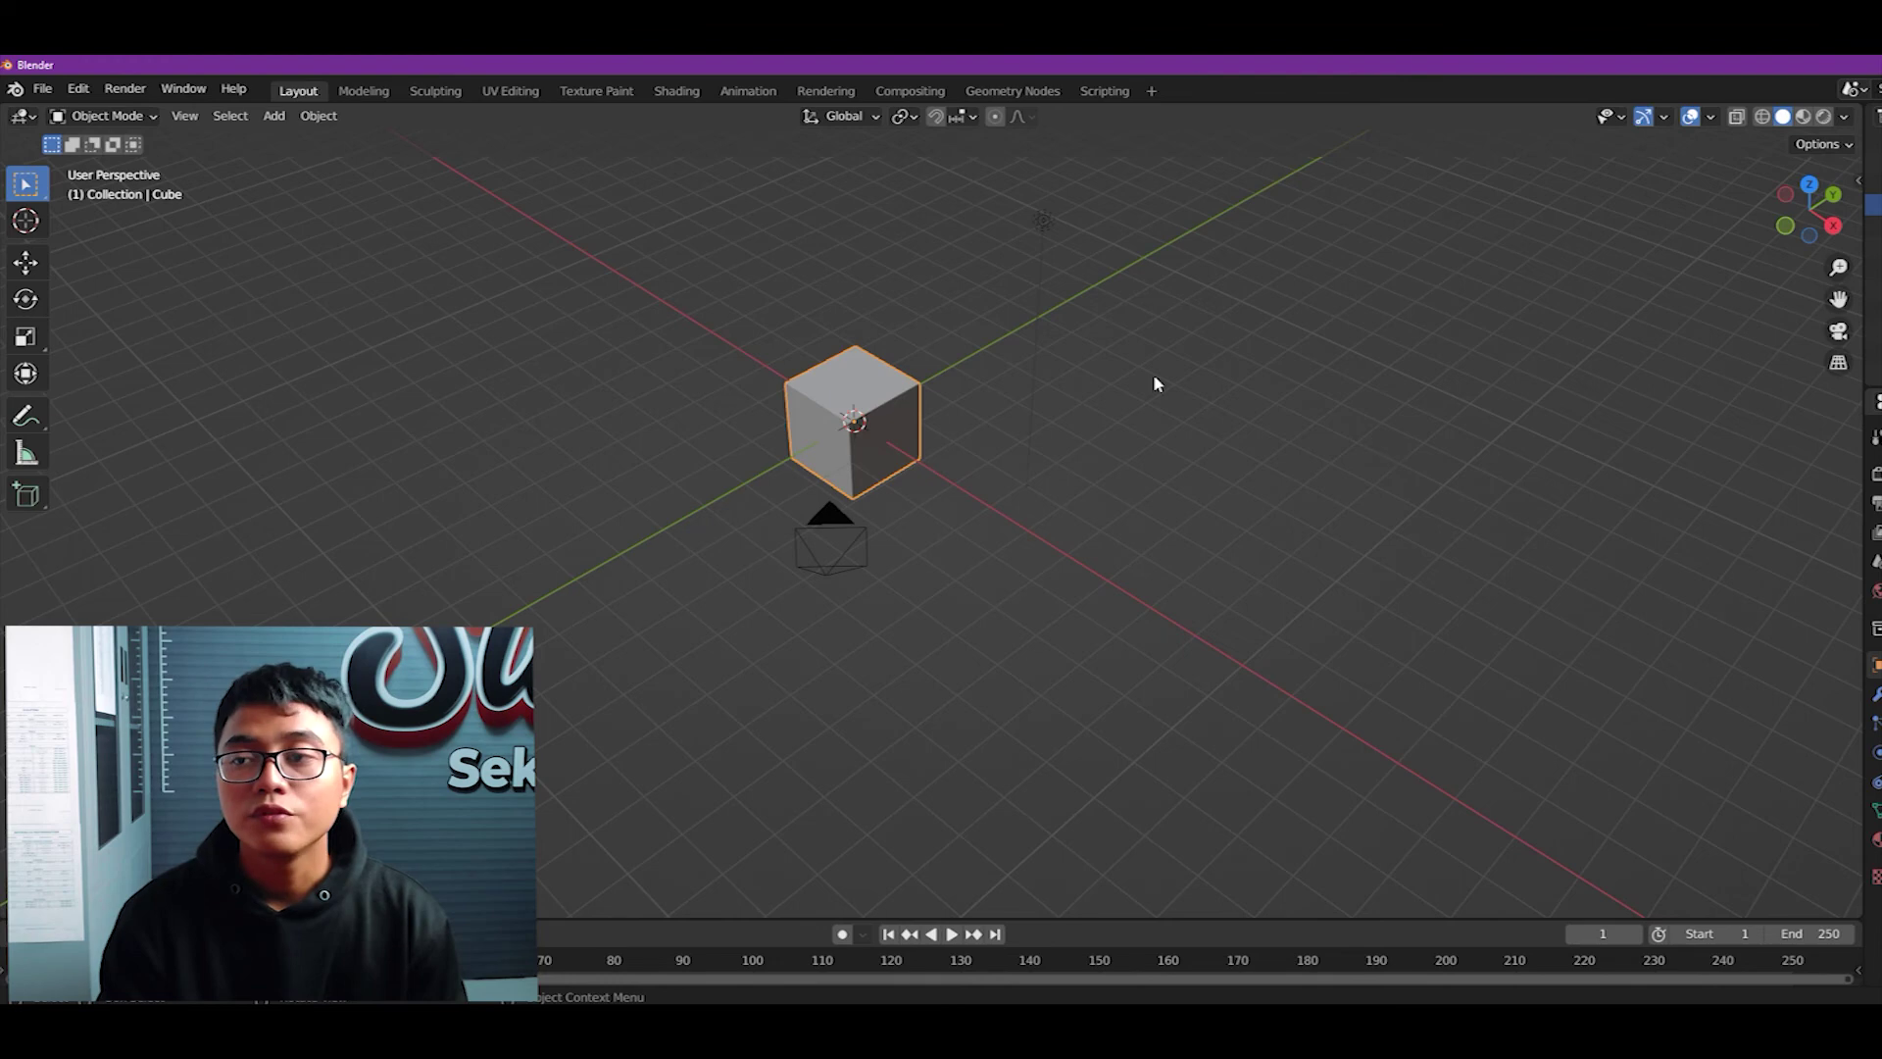
drag(1838, 299, 1867, 225)
drag(1764, 299, 1802, 537)
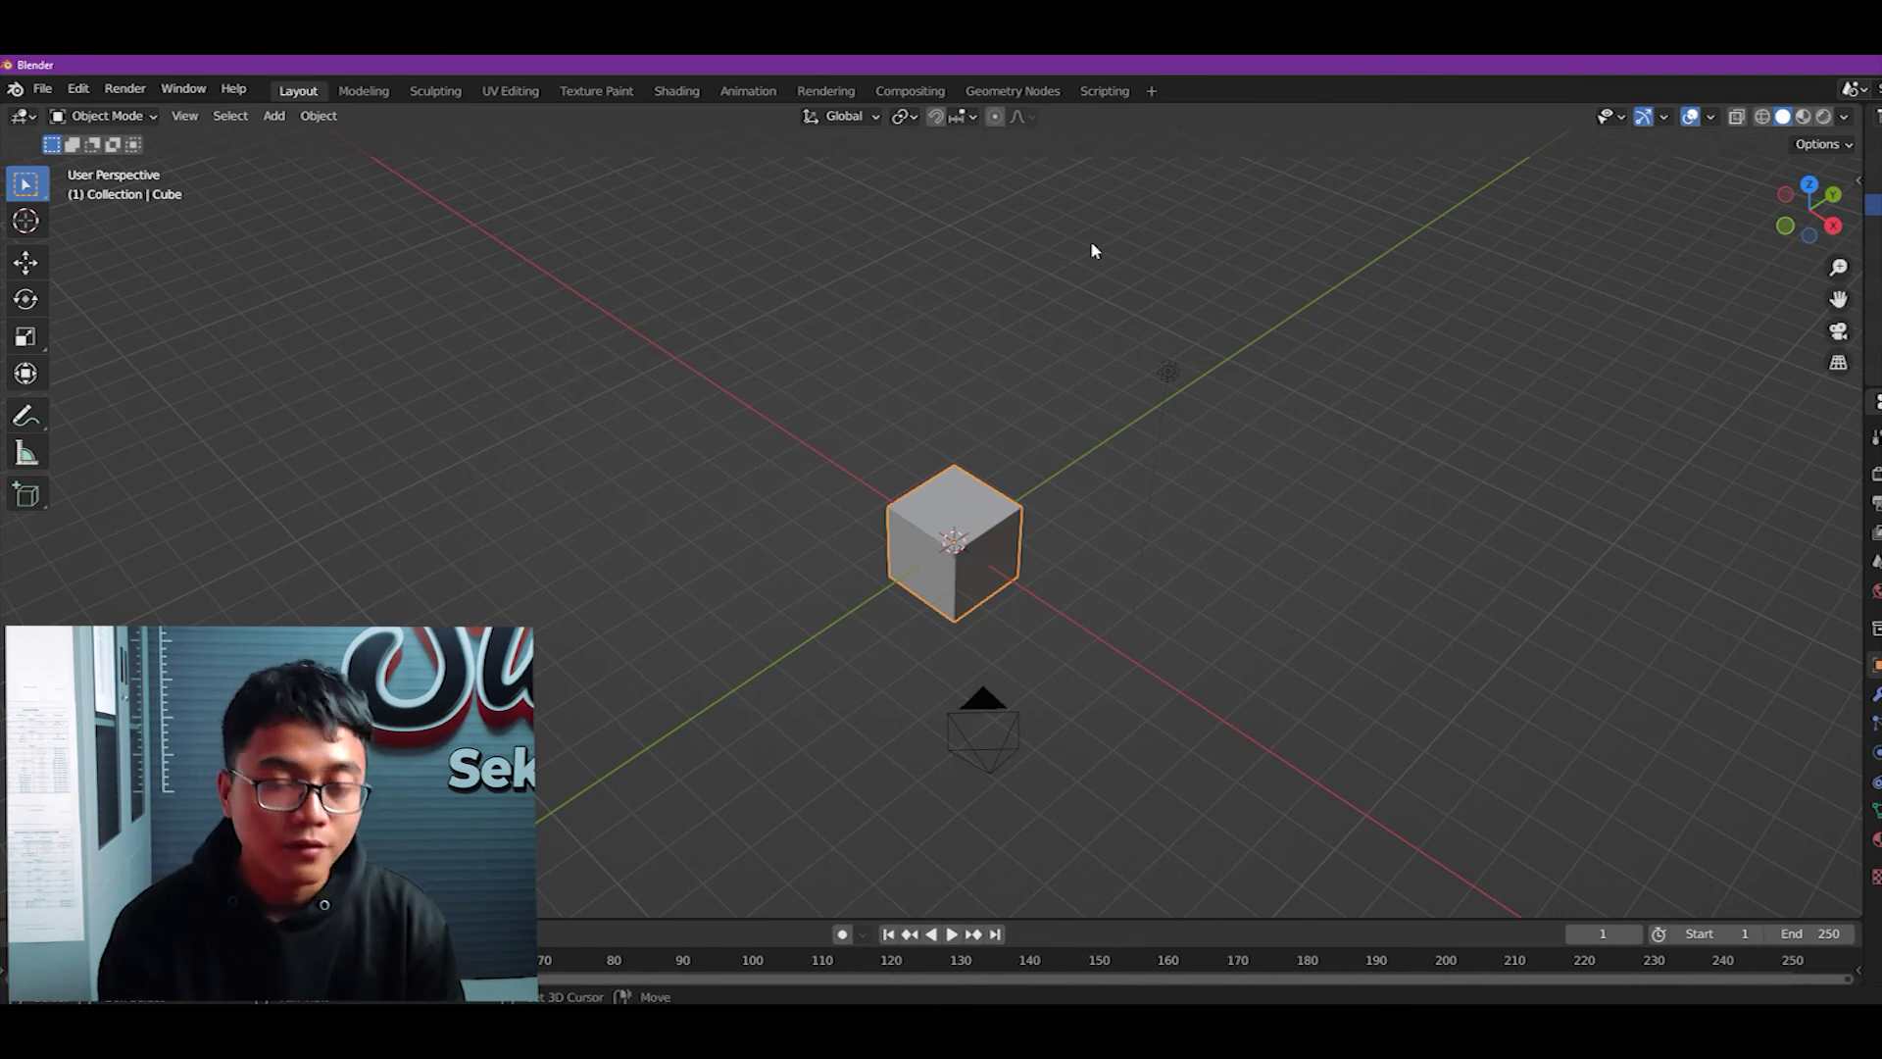
- Pan the scene with the emulated middle mouse button and zoom in closer on the cube
alt+shift+drag(1092, 252, 986, 178)
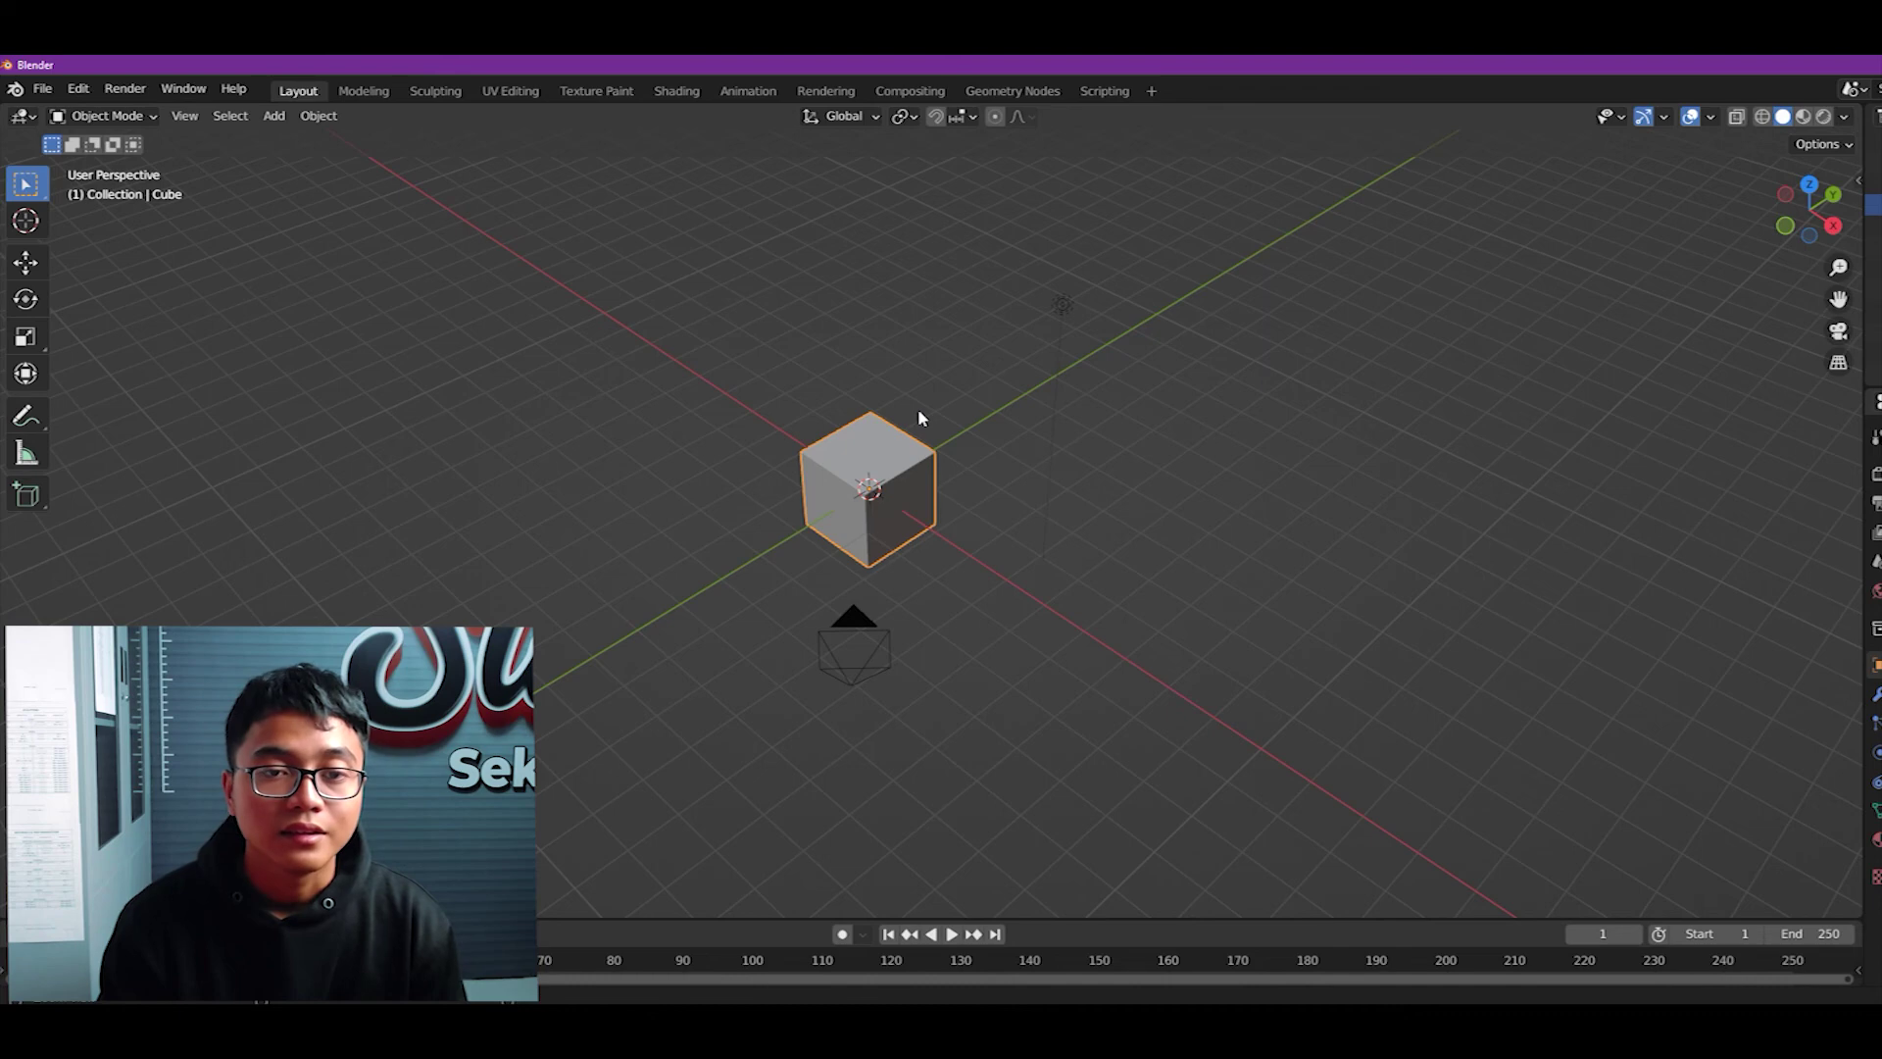
ctrl+alt+drag(918, 408, 945, 506)
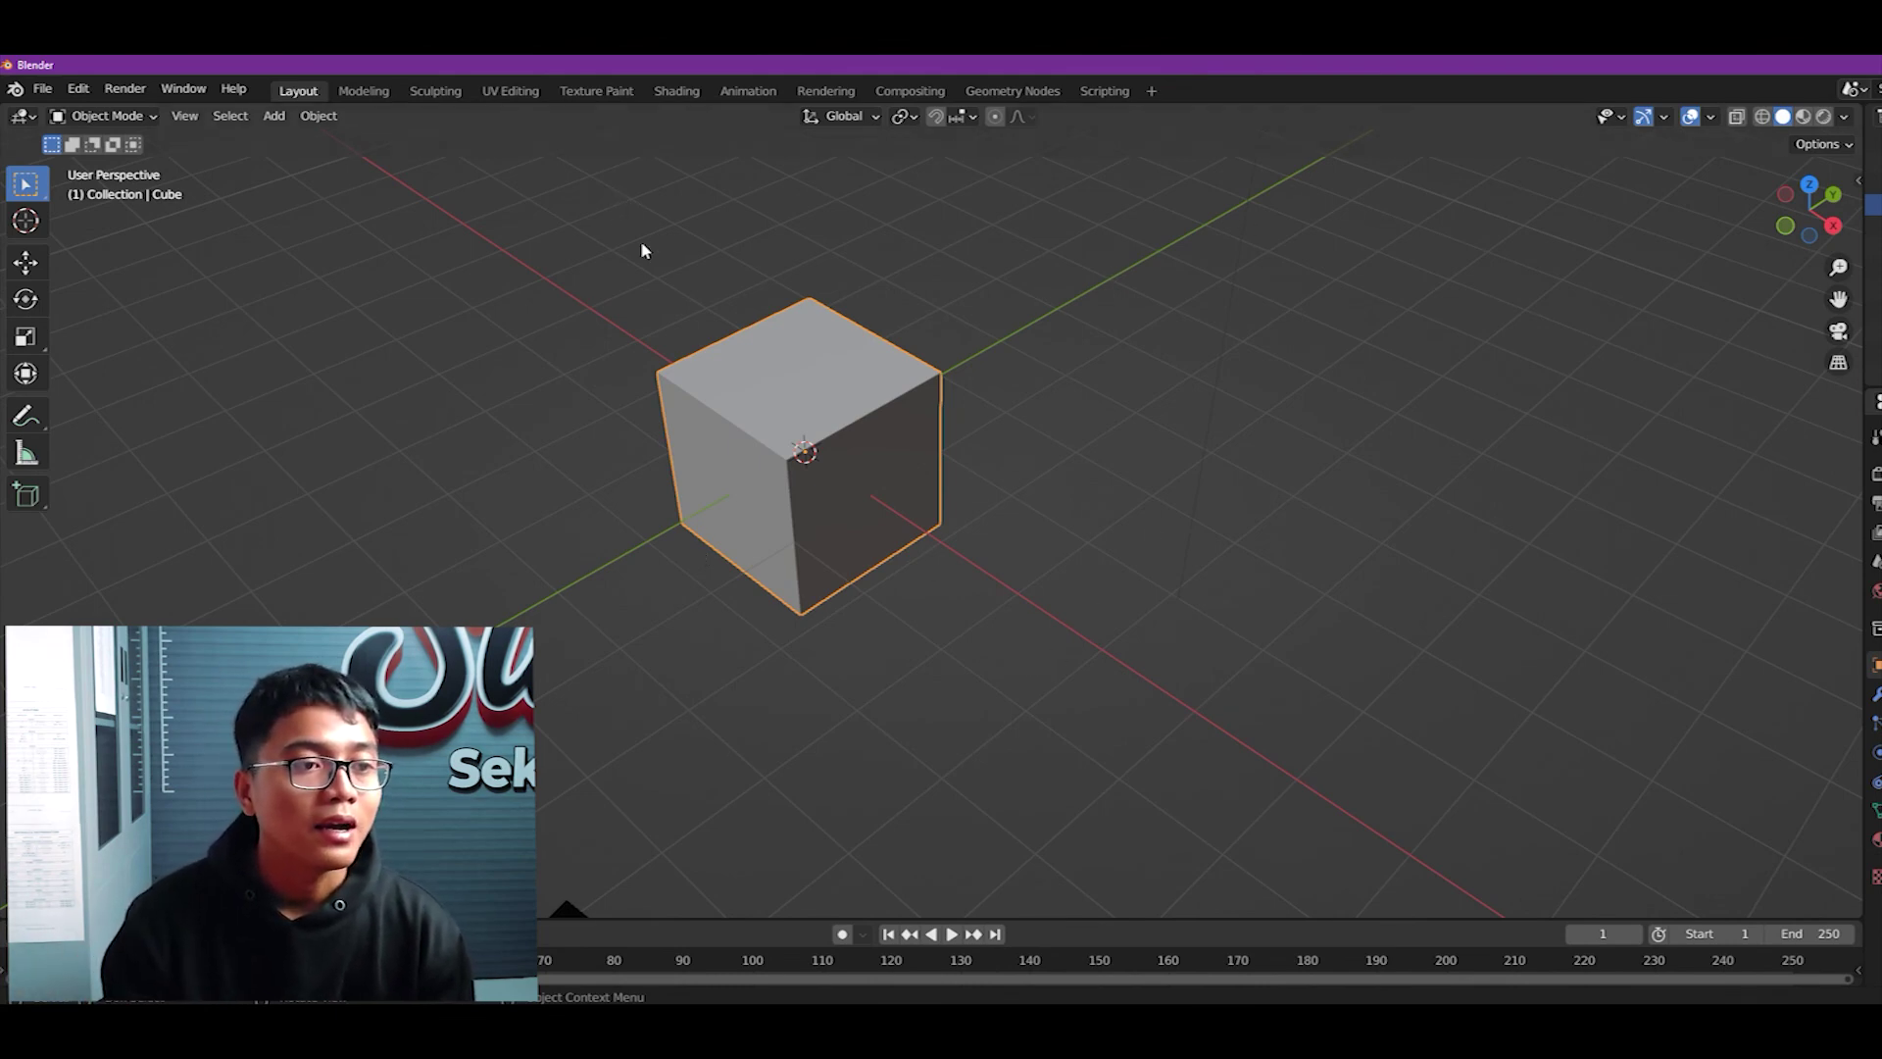
- Disable Emulate 3 Button Mouse in the Input preferences and save the preferences
click(77, 90)
click(191, 388)
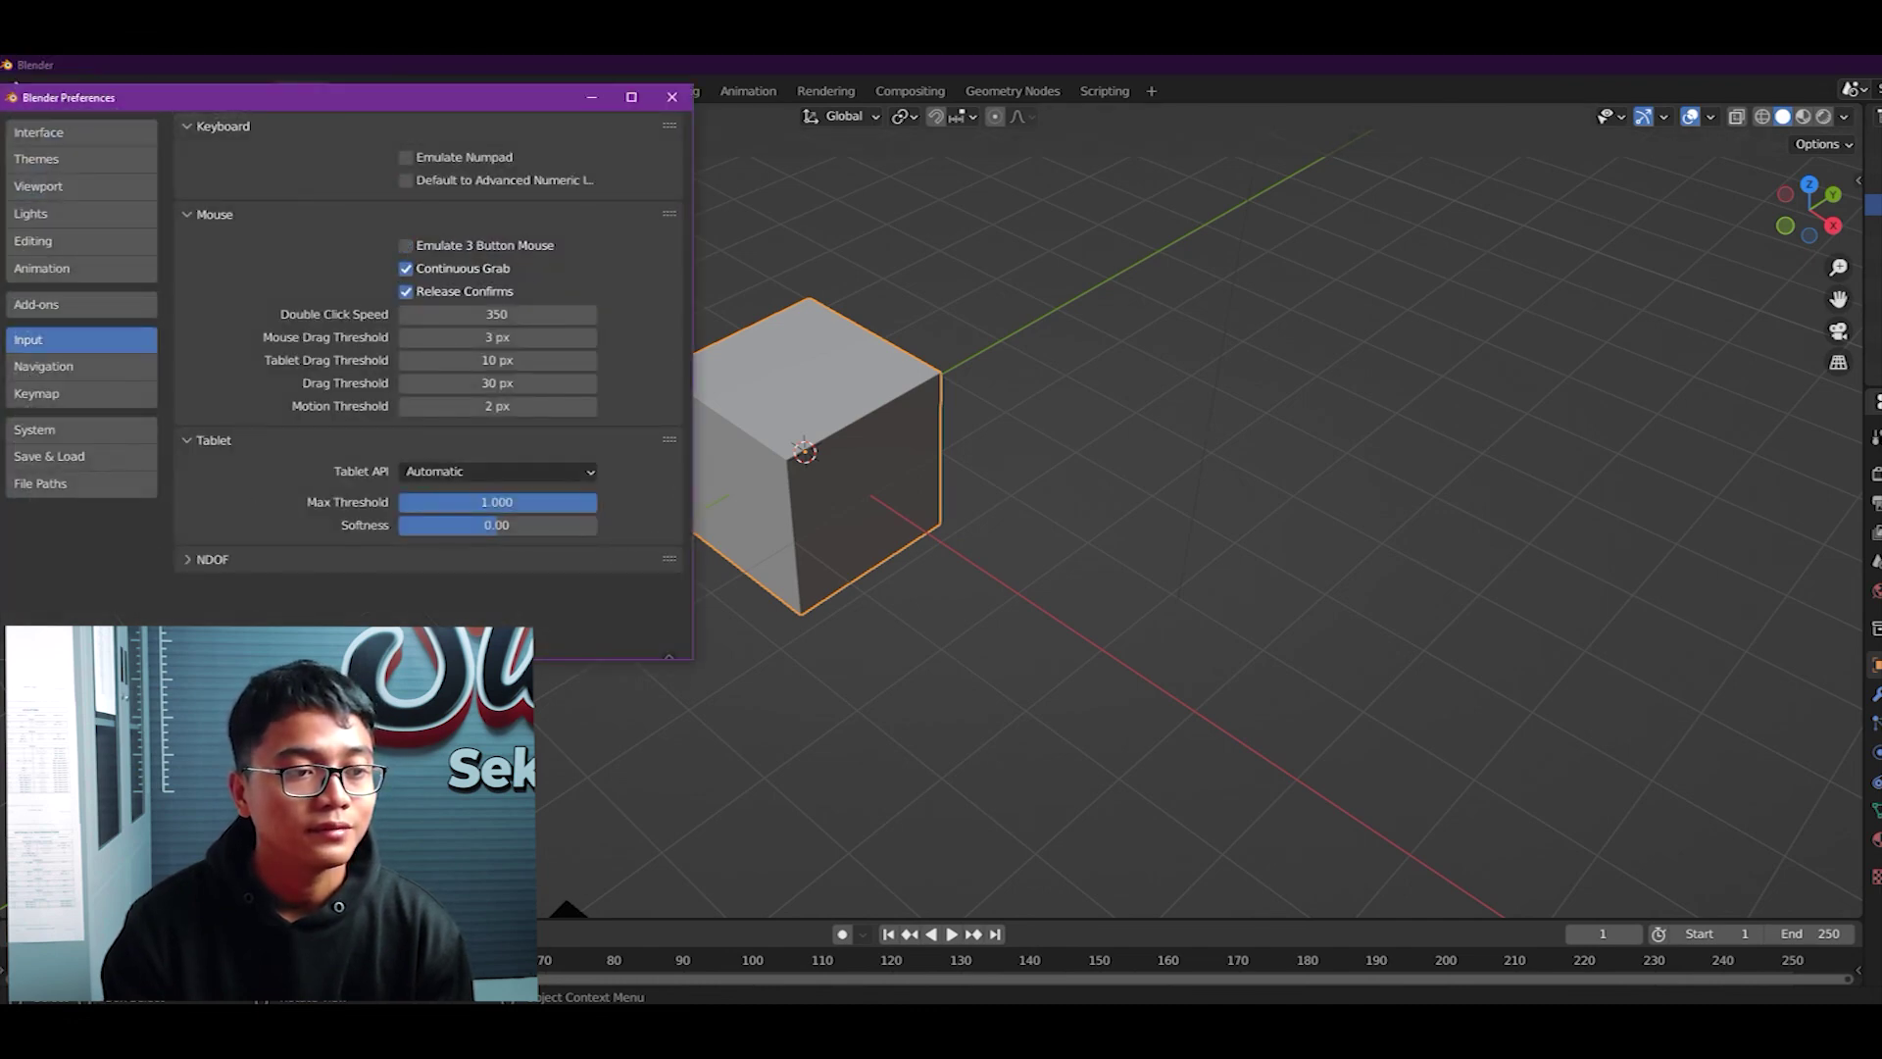
click(20, 642)
click(72, 586)
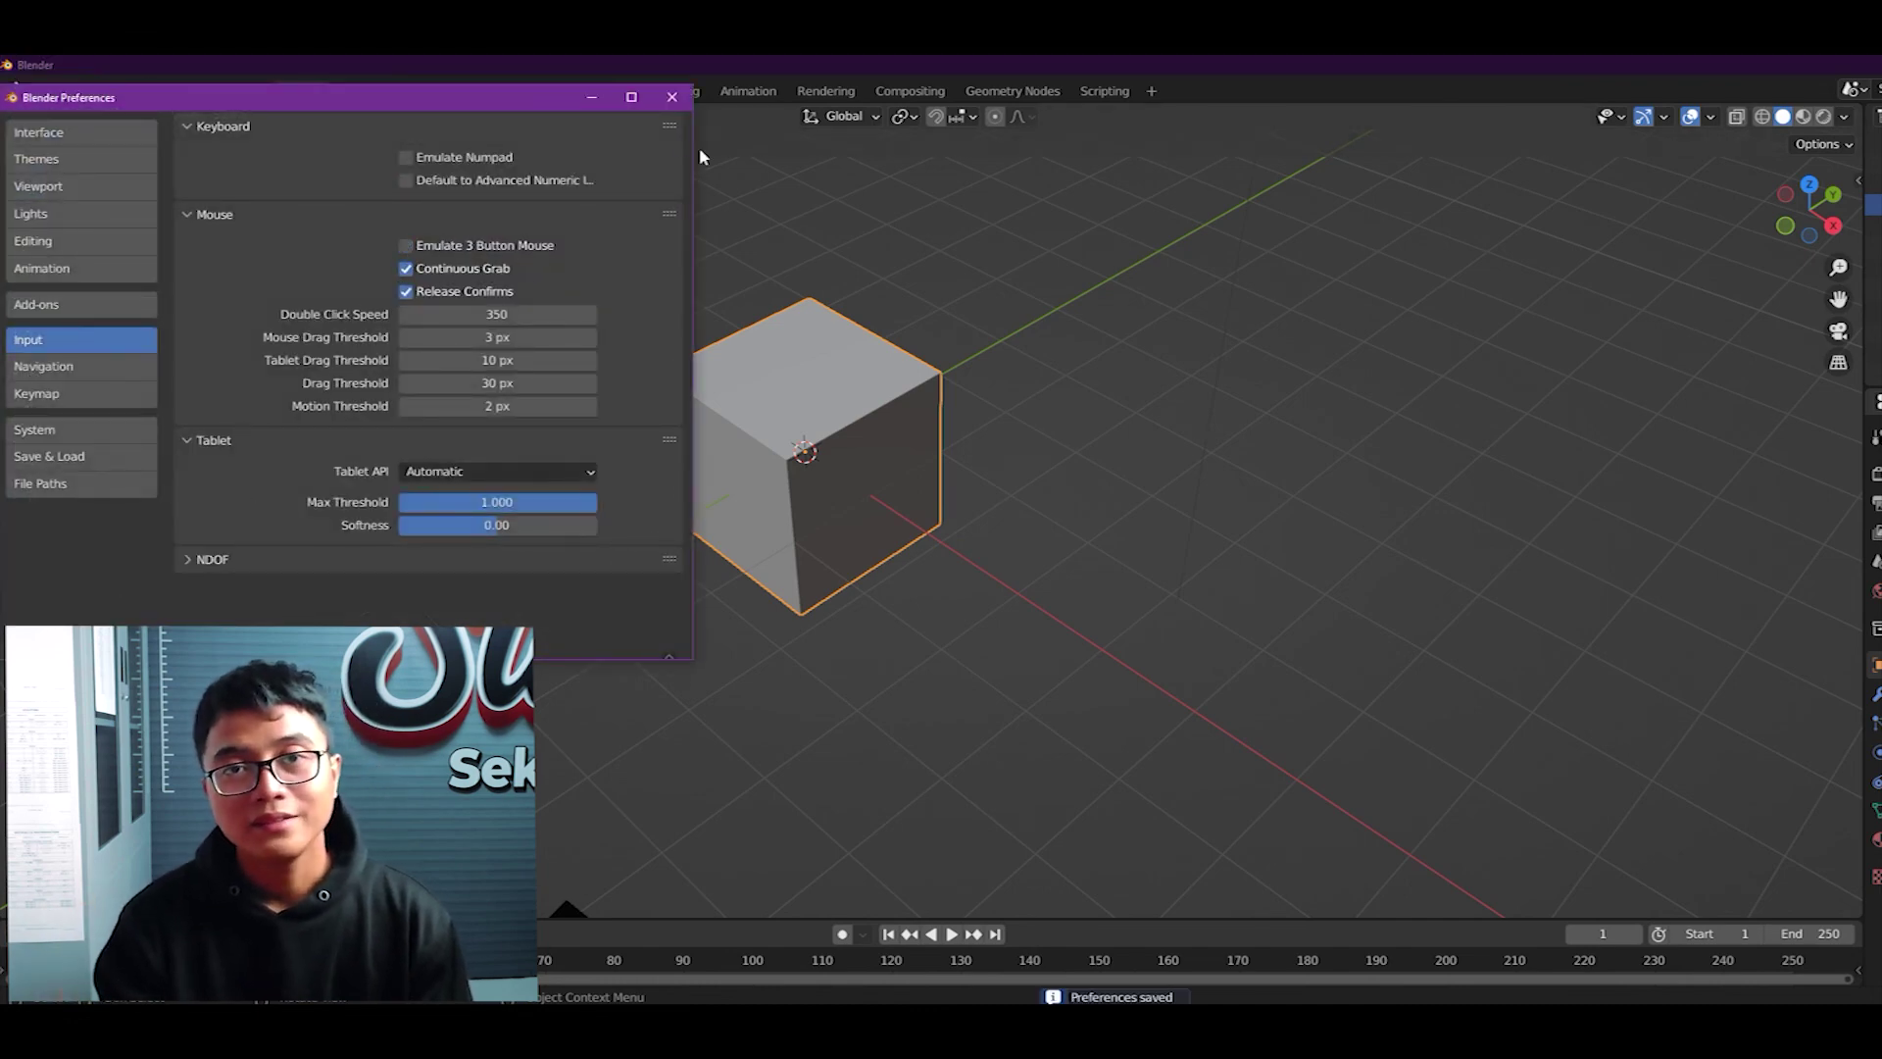